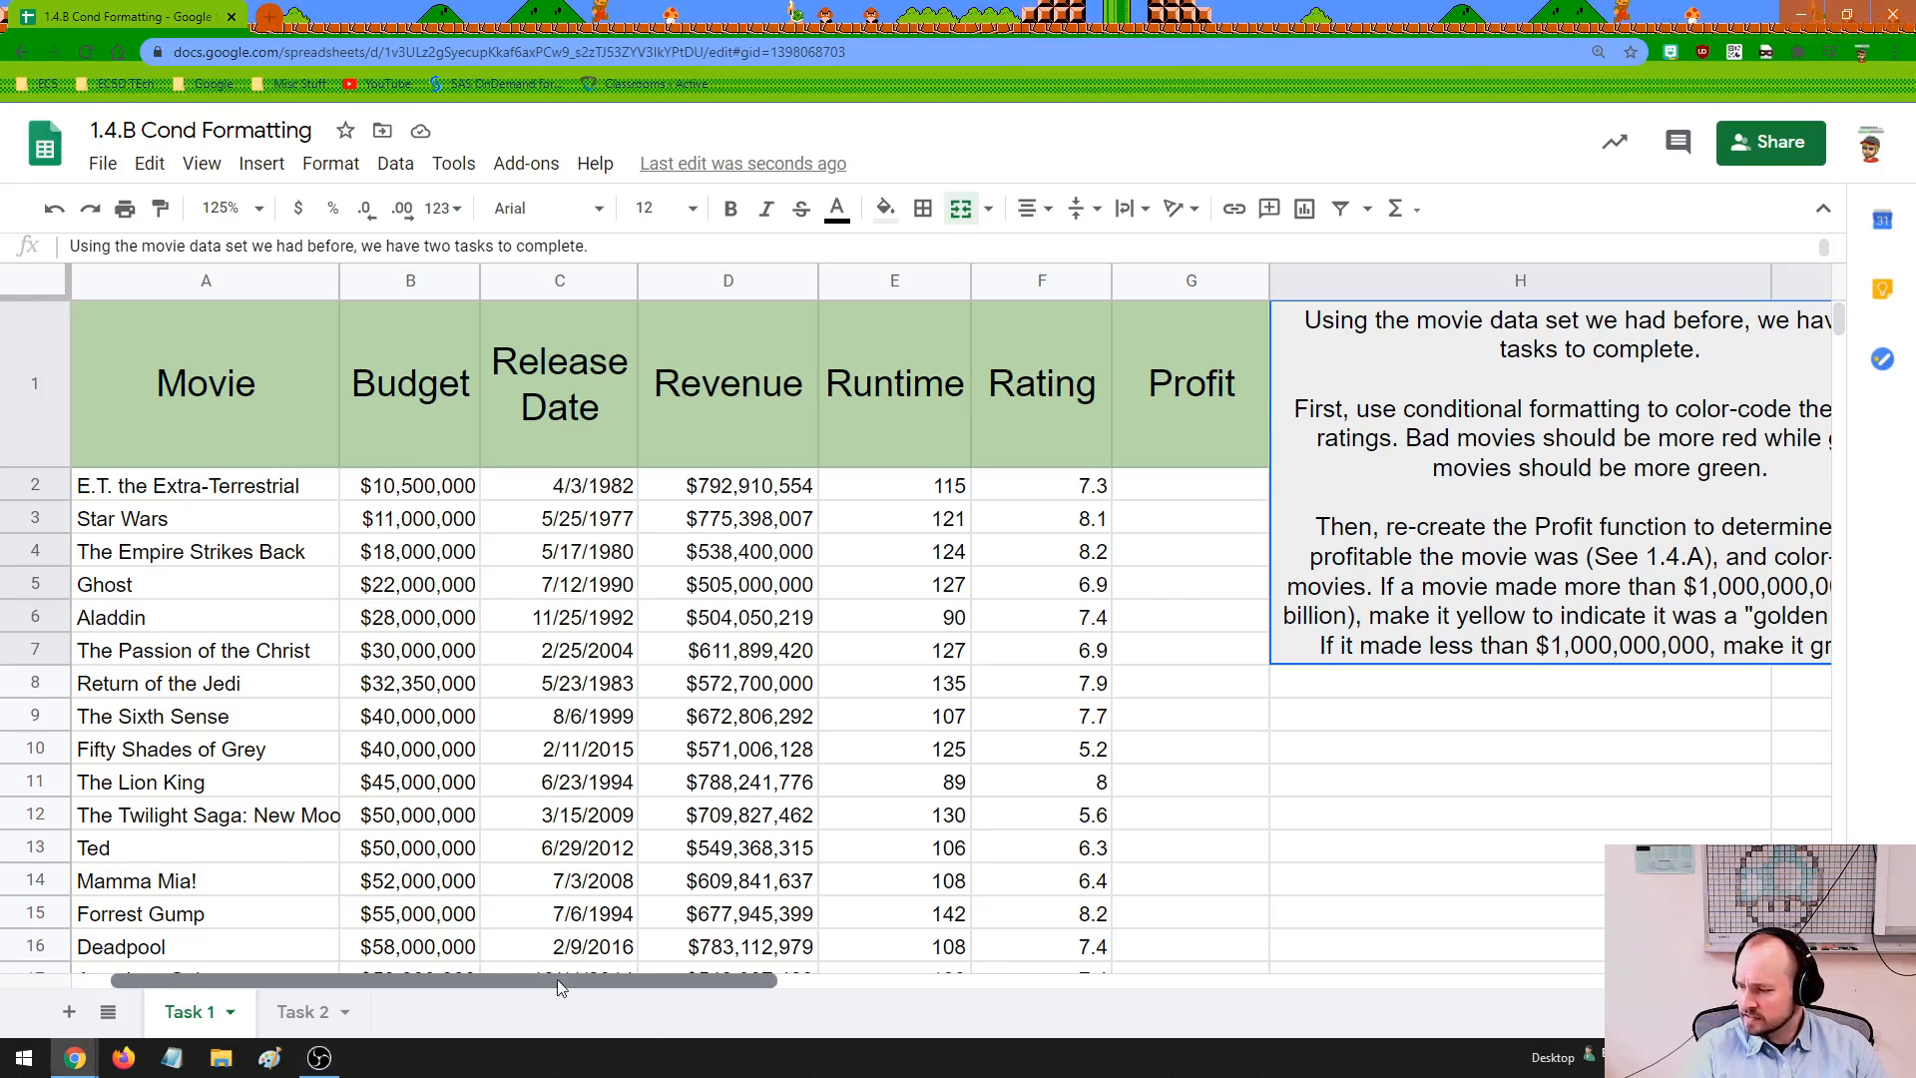
{"action": "left_click_drag", "start_coordinate": [558, 986], "coordinate": [635, 978]}
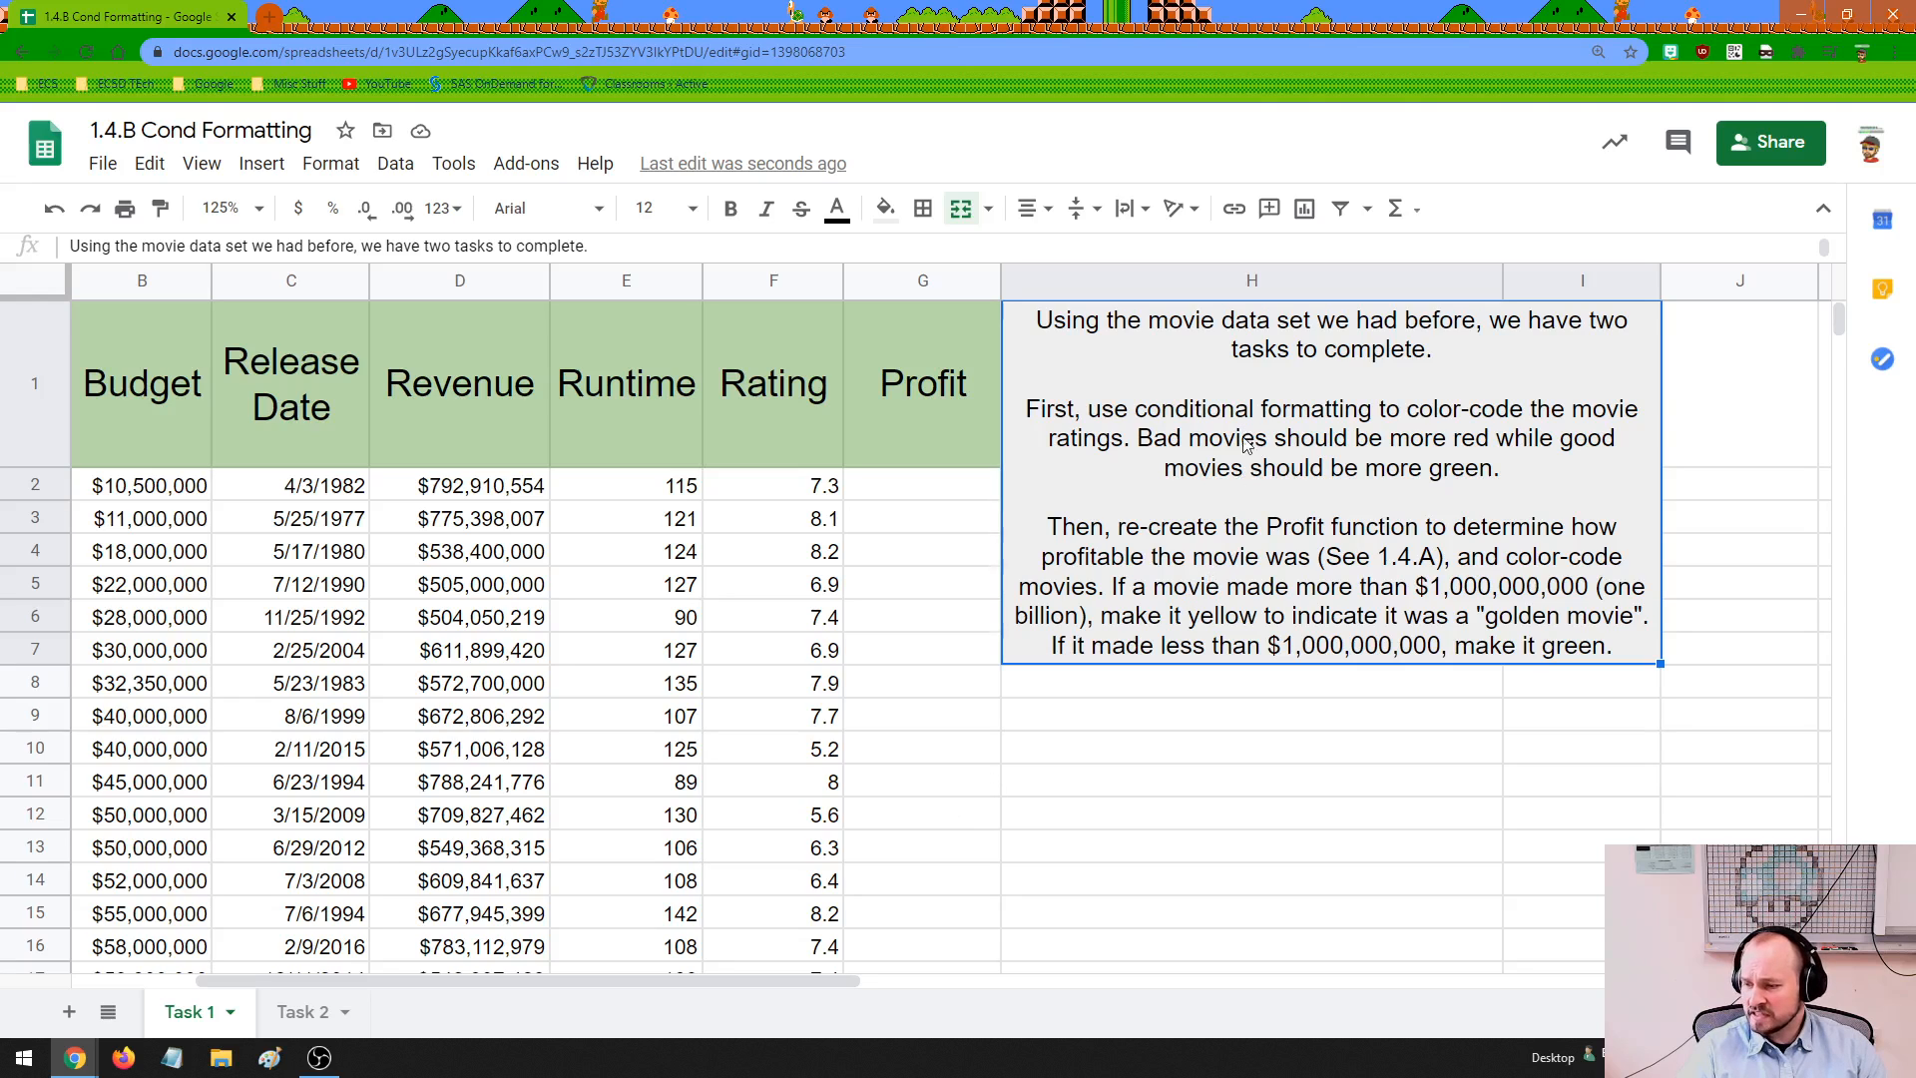
{"action": "left_click", "coordinate": [920, 491]}
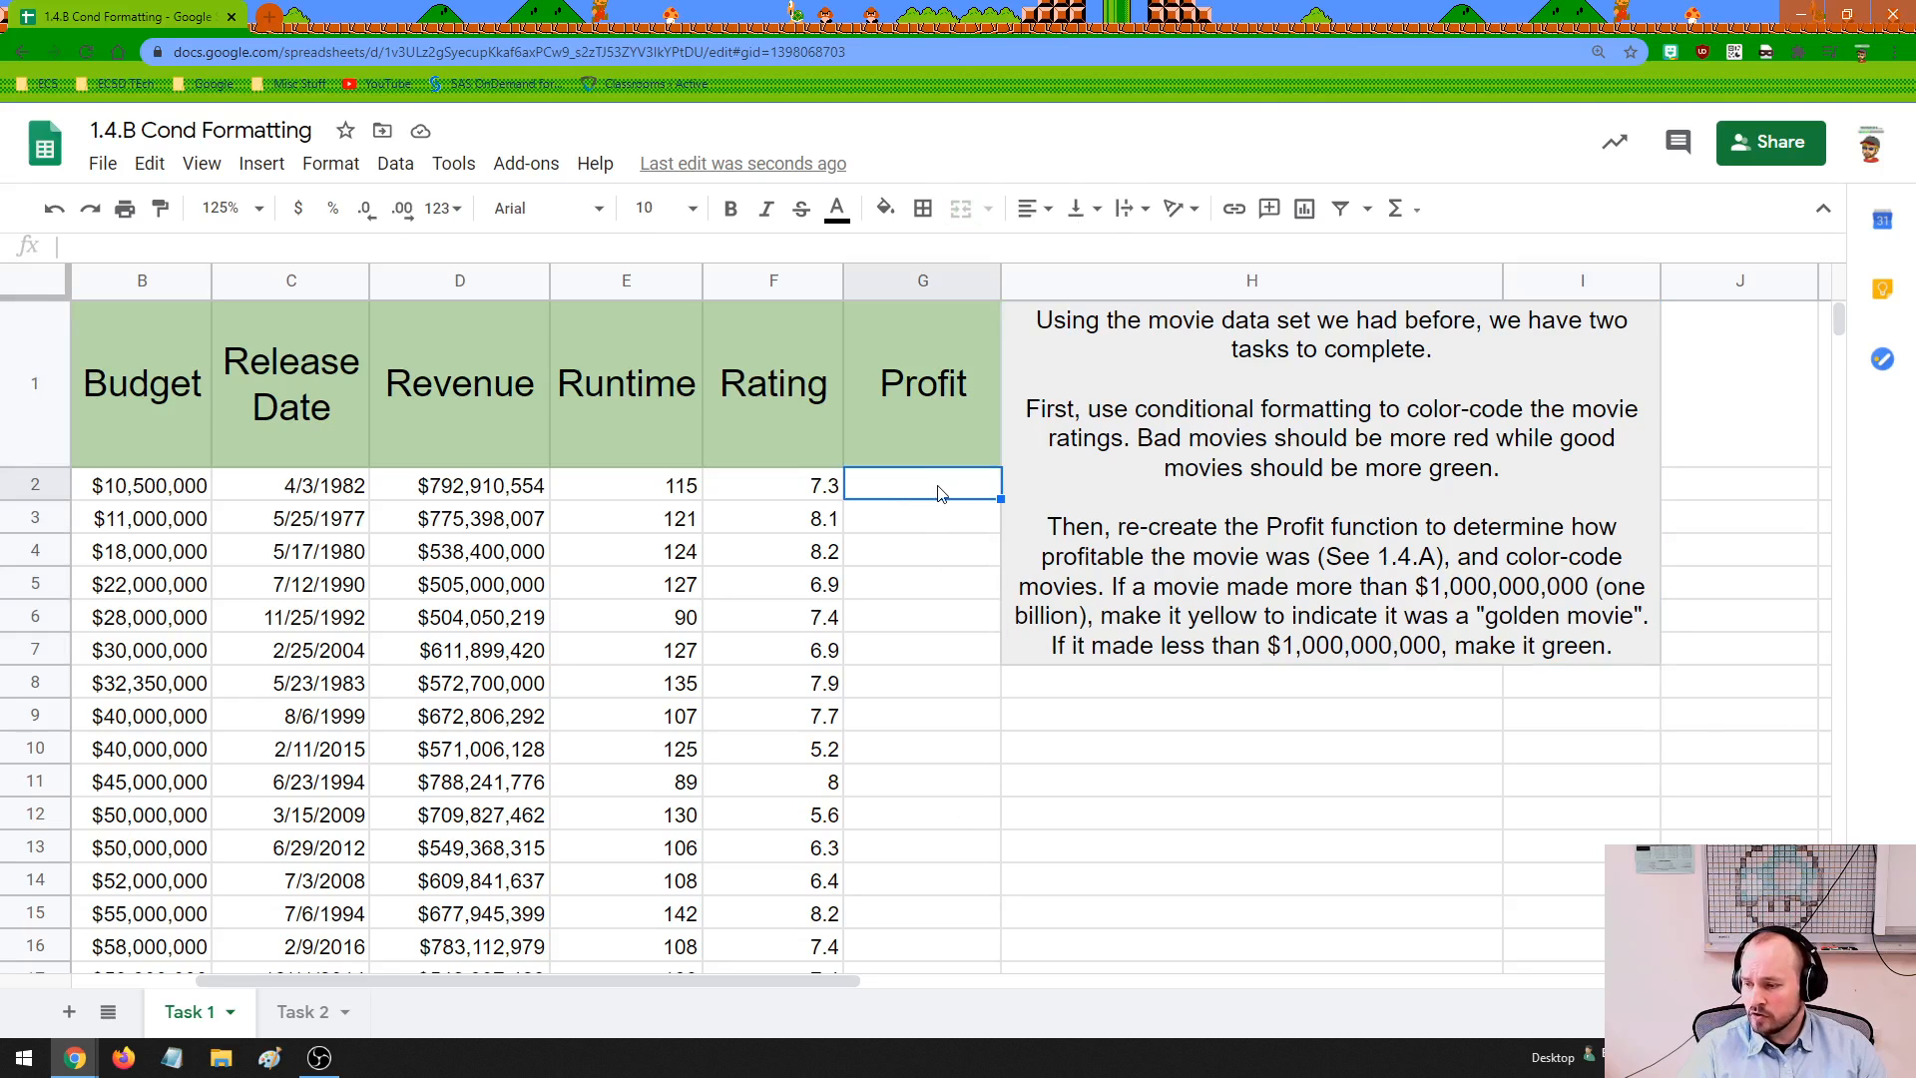
{"action": "left_click_drag", "start_coordinate": [938, 493], "coordinate": [955, 933]}
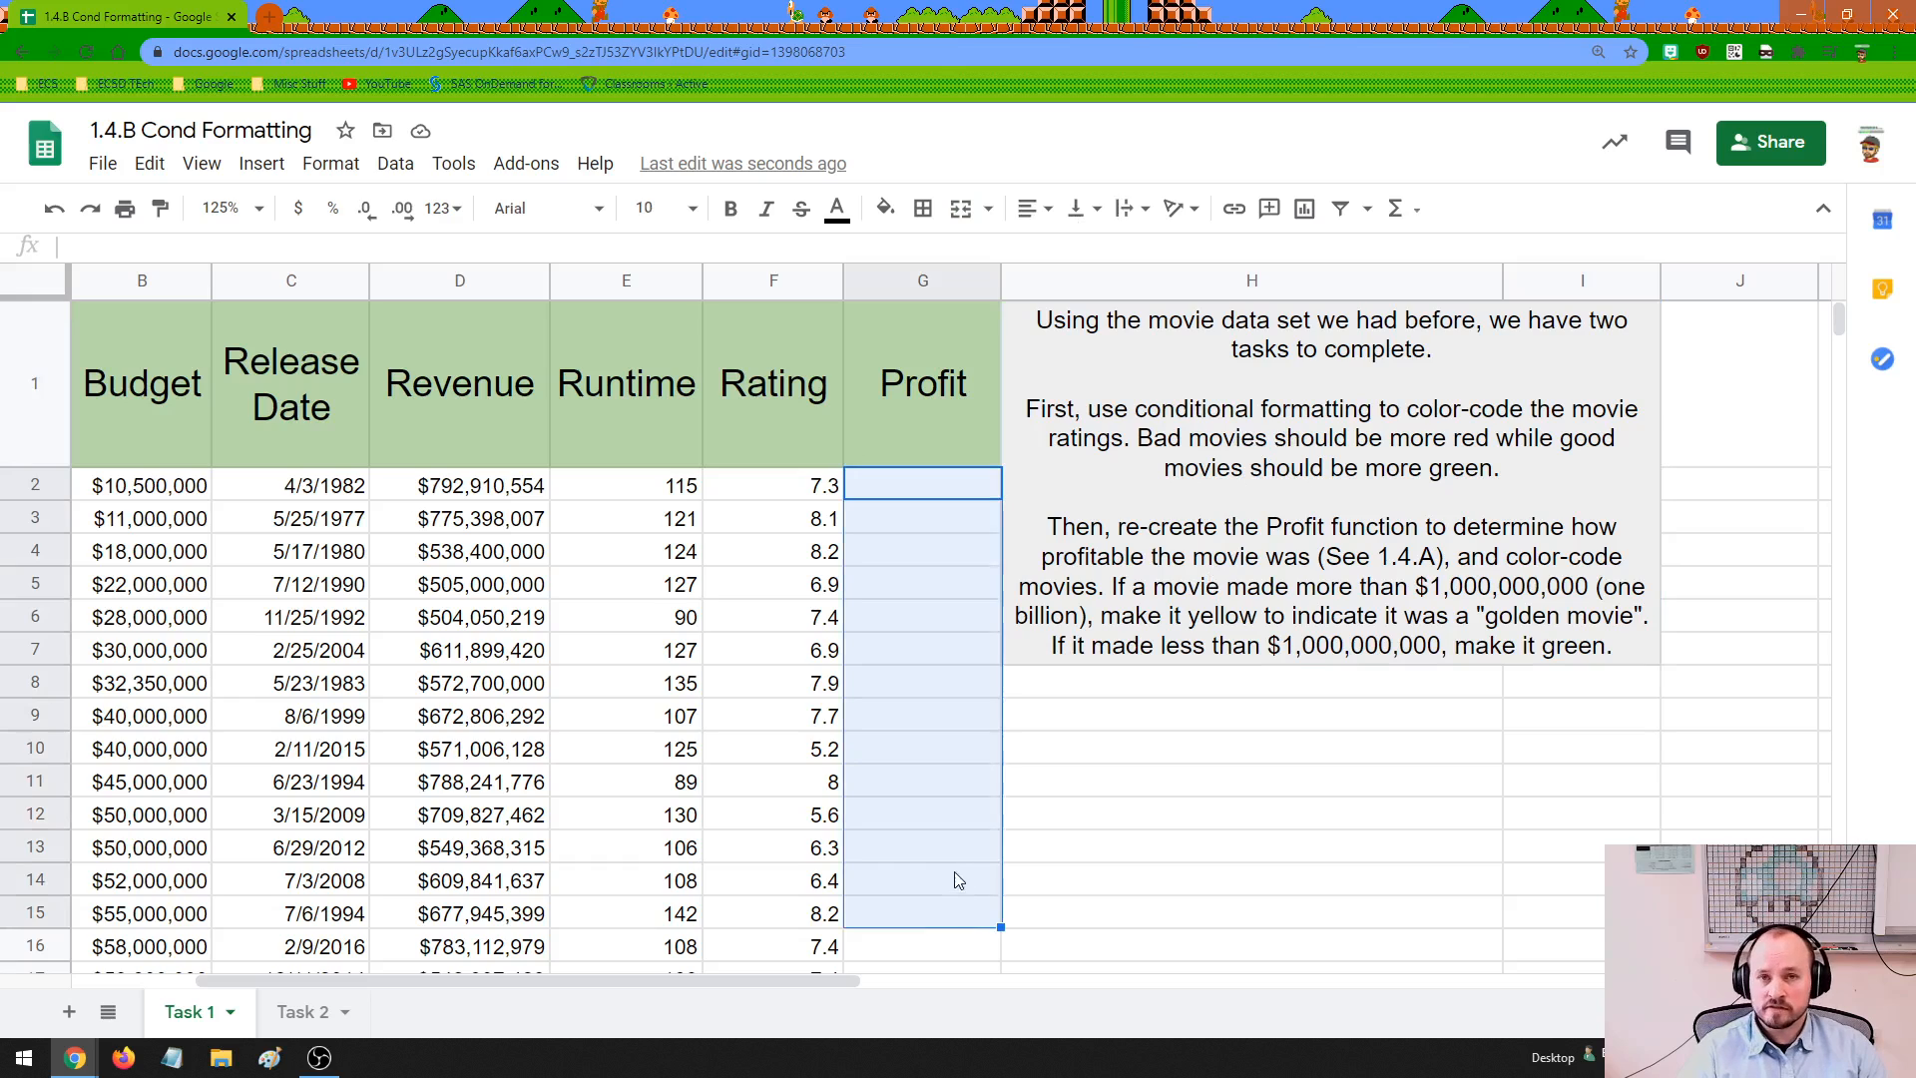
{"action": "left_click", "coordinate": [913, 698]}
{"action": "left_click", "coordinate": [909, 493]}
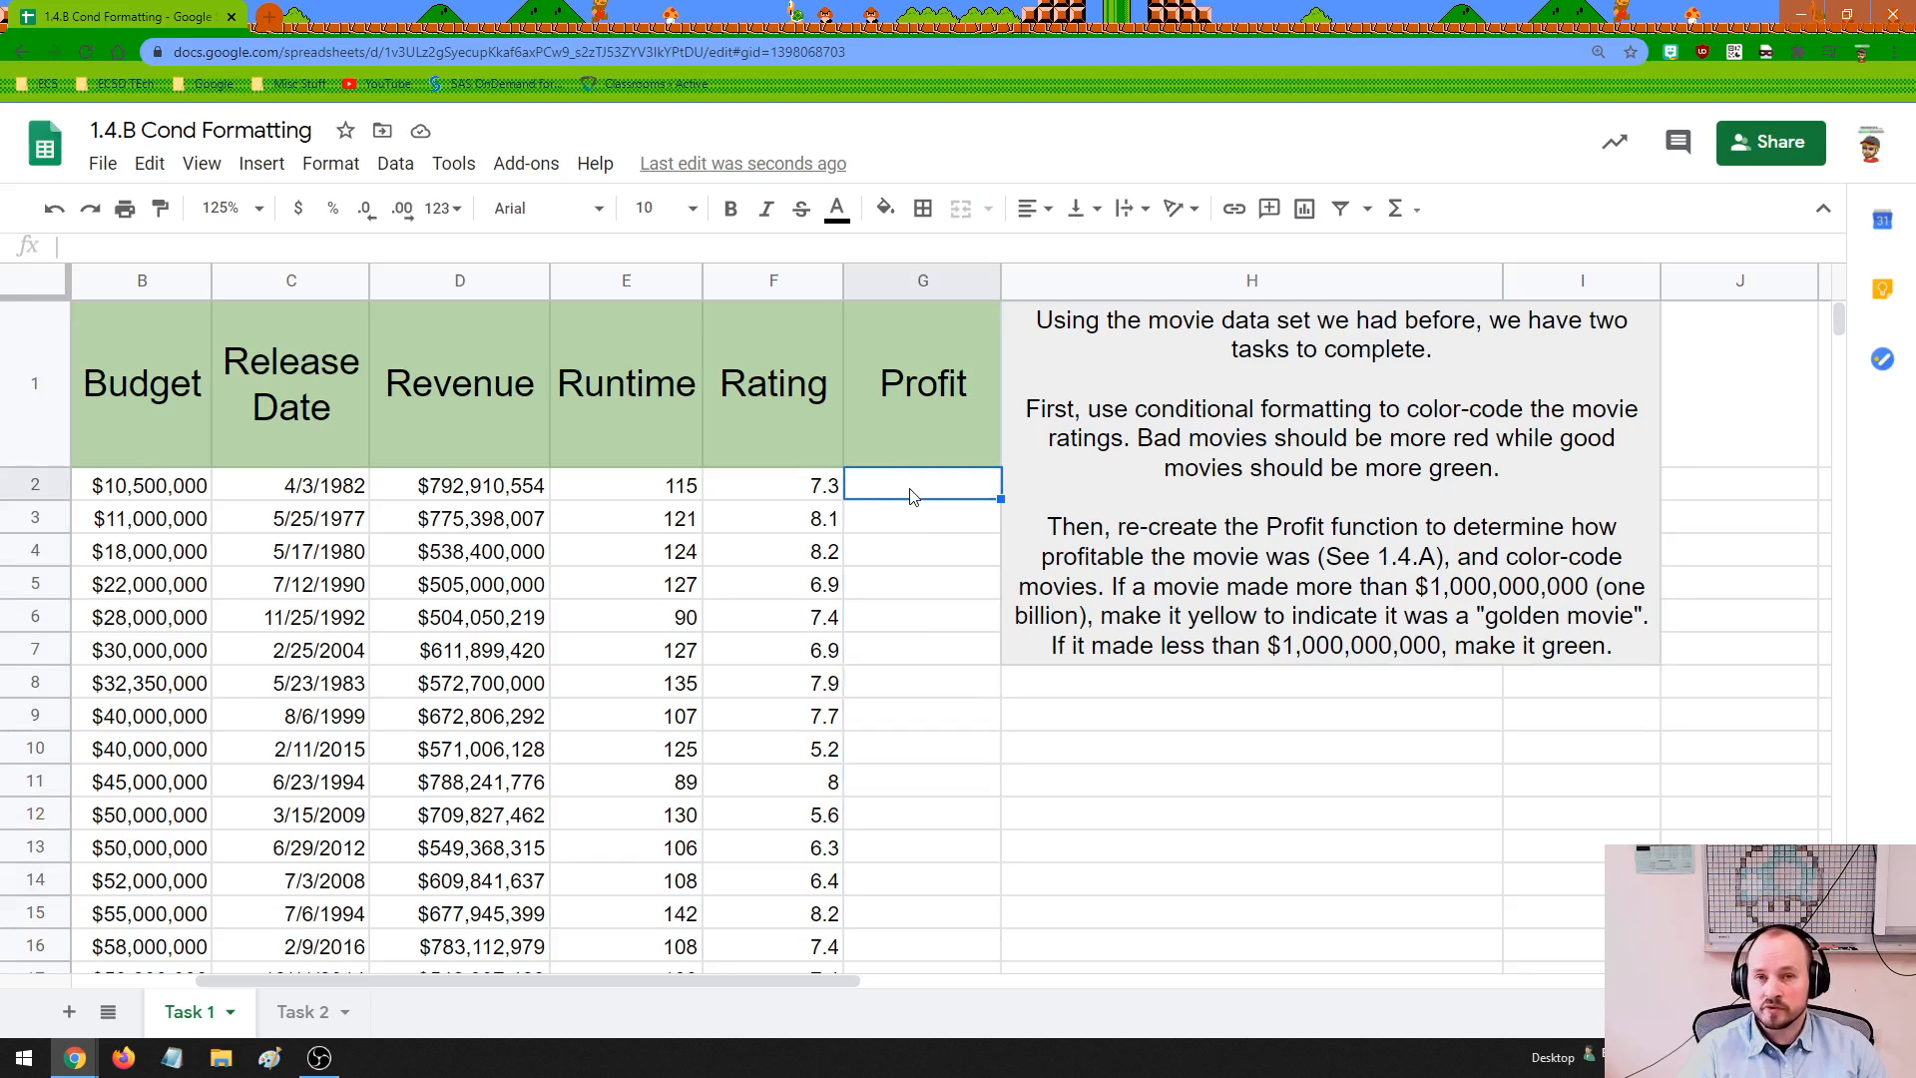
Apply a red to white to green color scale to the ratings in F2:F147 with conditional formatting
{"action": "left_click", "coordinate": [783, 489]}
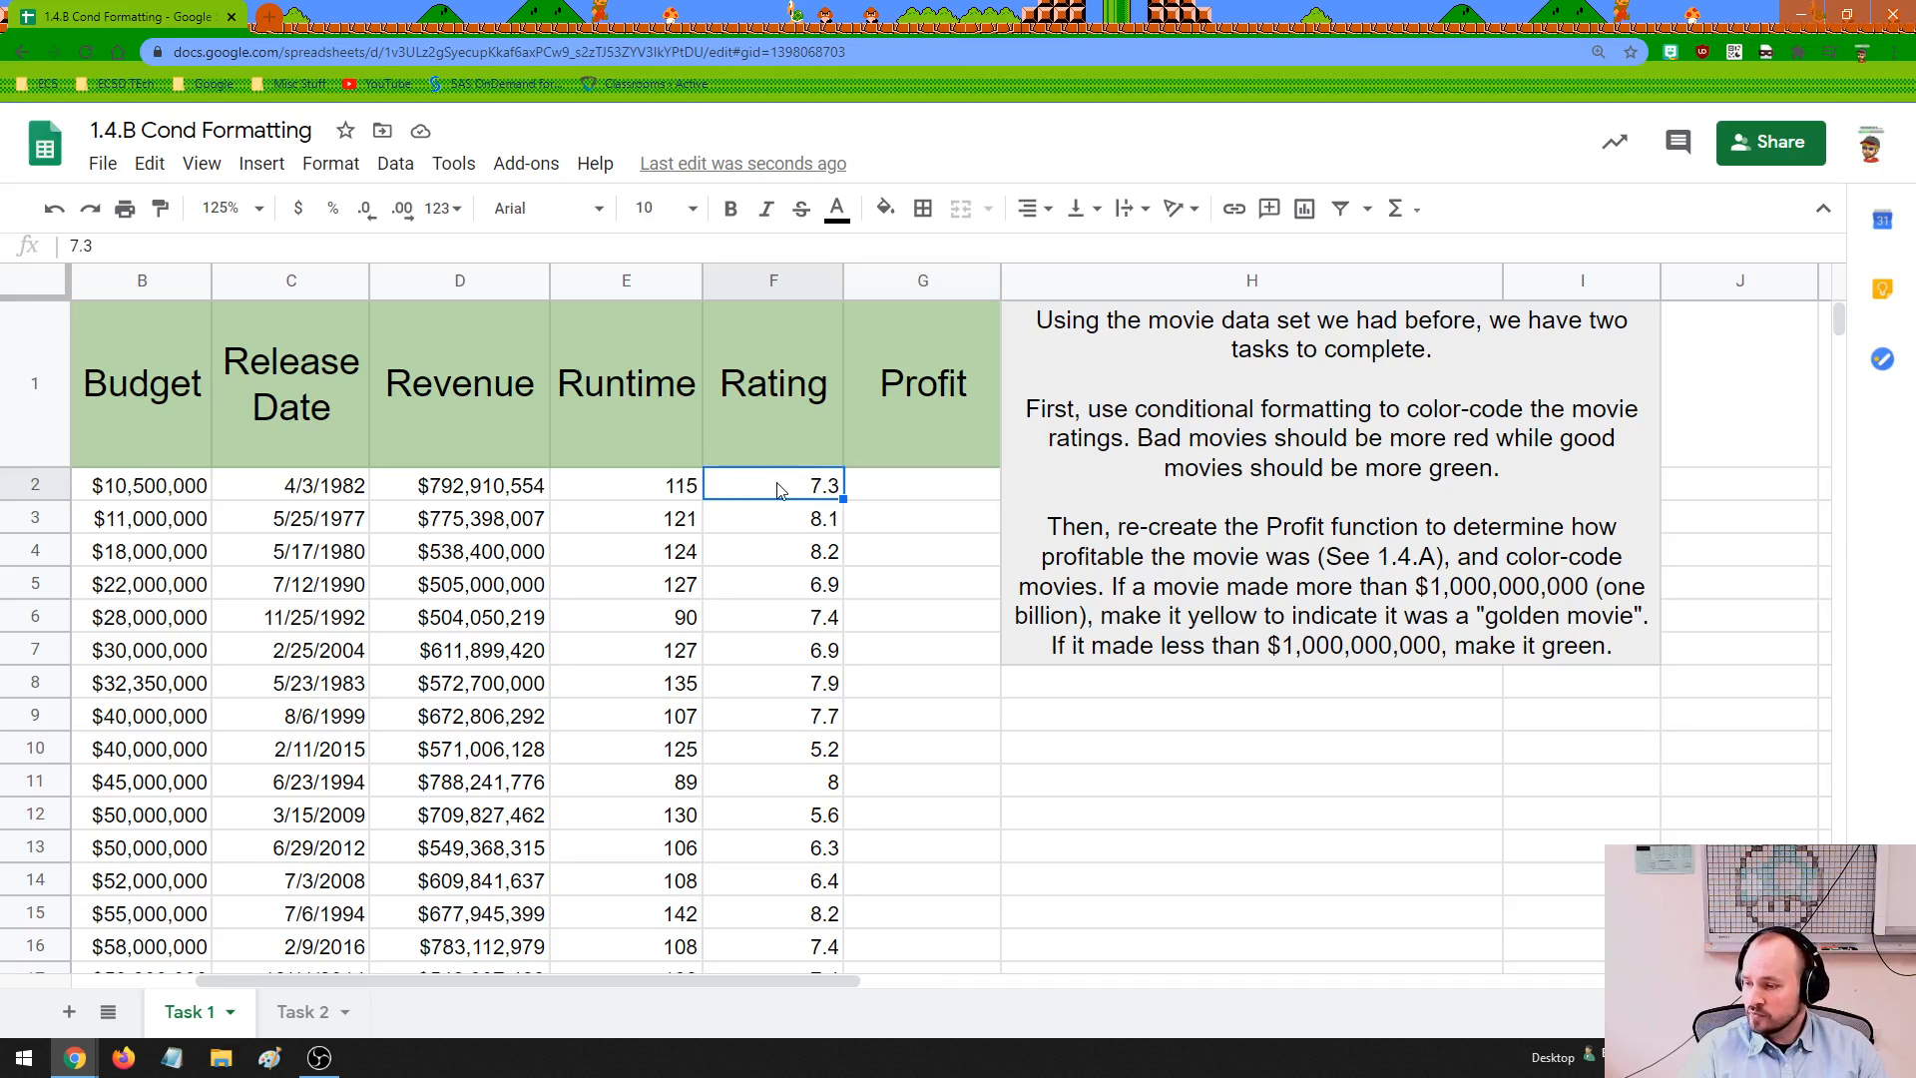
{"action": "mouse_move", "coordinate": [778, 489]}
{"action": "left_mouse_down"}
{"action": "mouse_move", "coordinate": [793, 1075]}
{"action": "mouse_move", "coordinate": [812, 489]}
{"action": "left_mouse_up"}
{"action": "scroll", "coordinate": [810, 499], "scroll_direction": "up", "scroll_amount": 20}
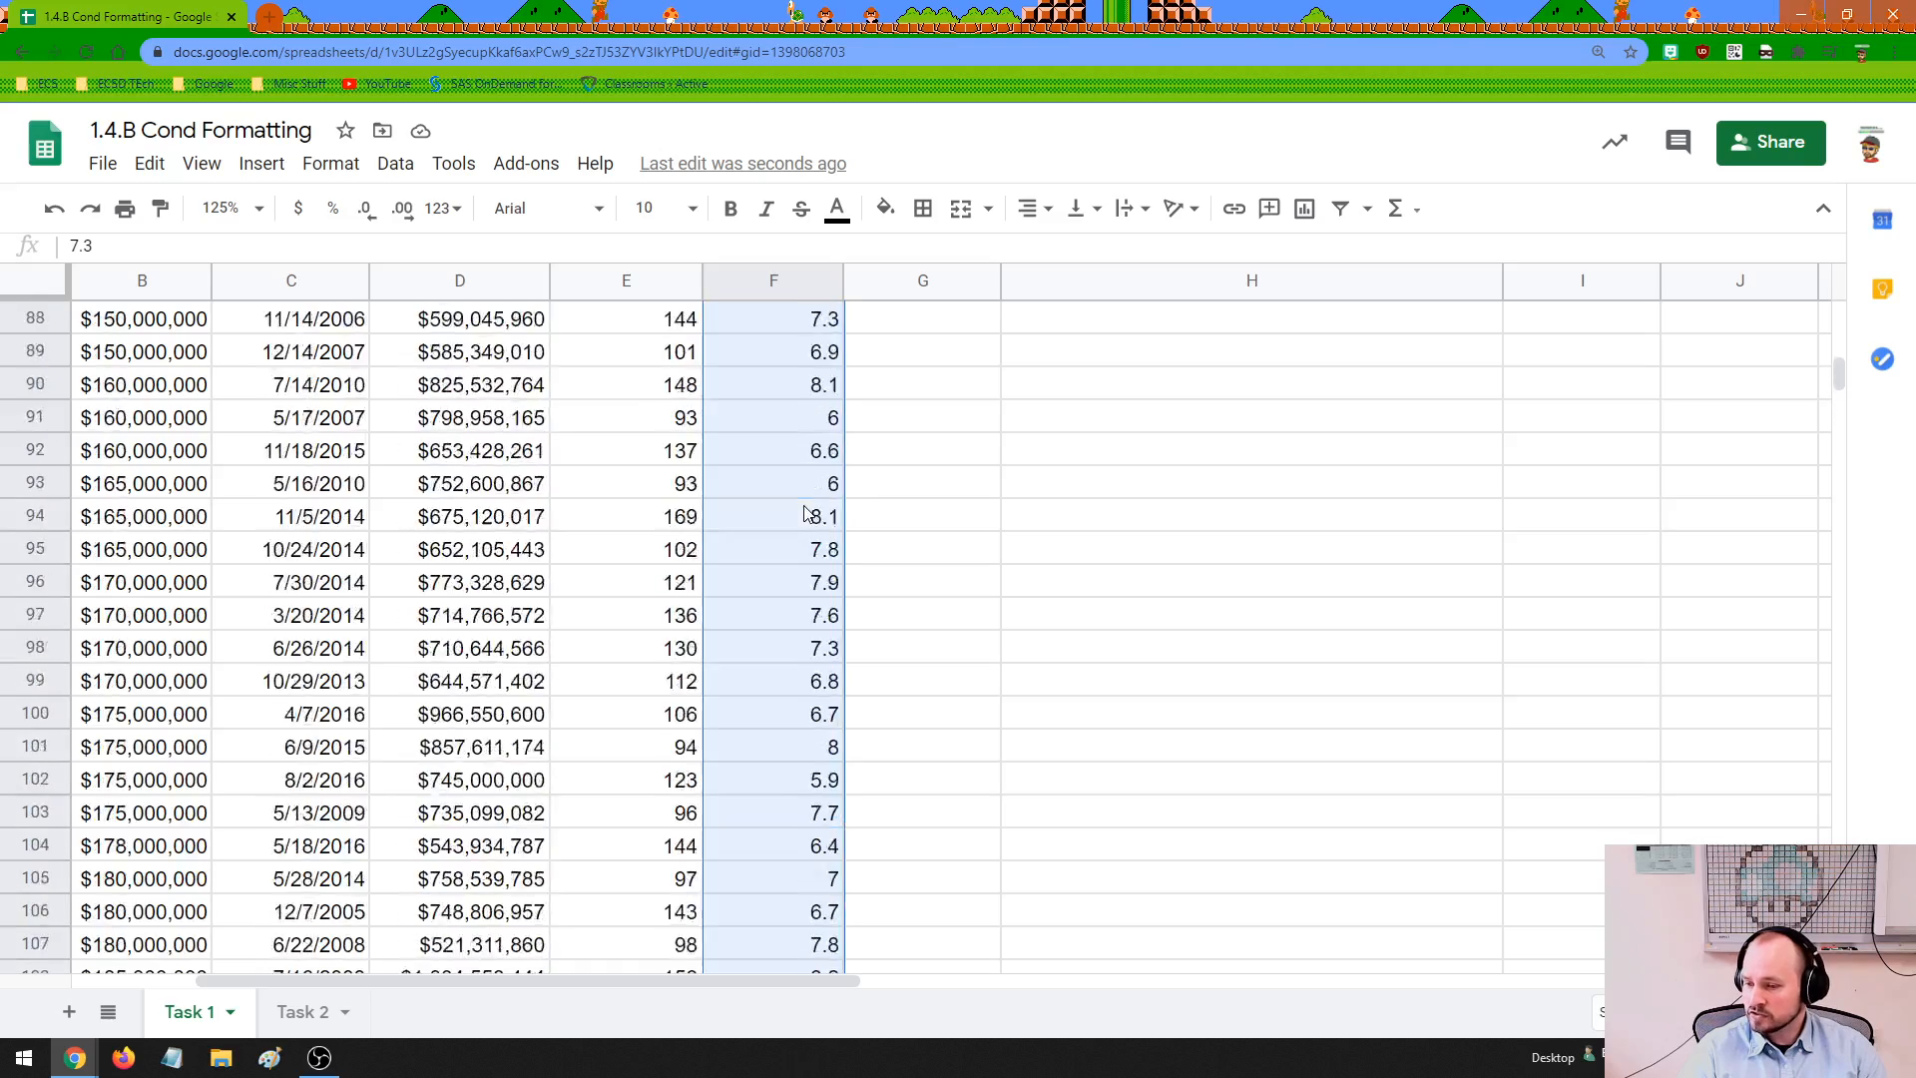
{"action": "scroll", "coordinate": [808, 513], "scroll_direction": "up", "scroll_amount": 20}
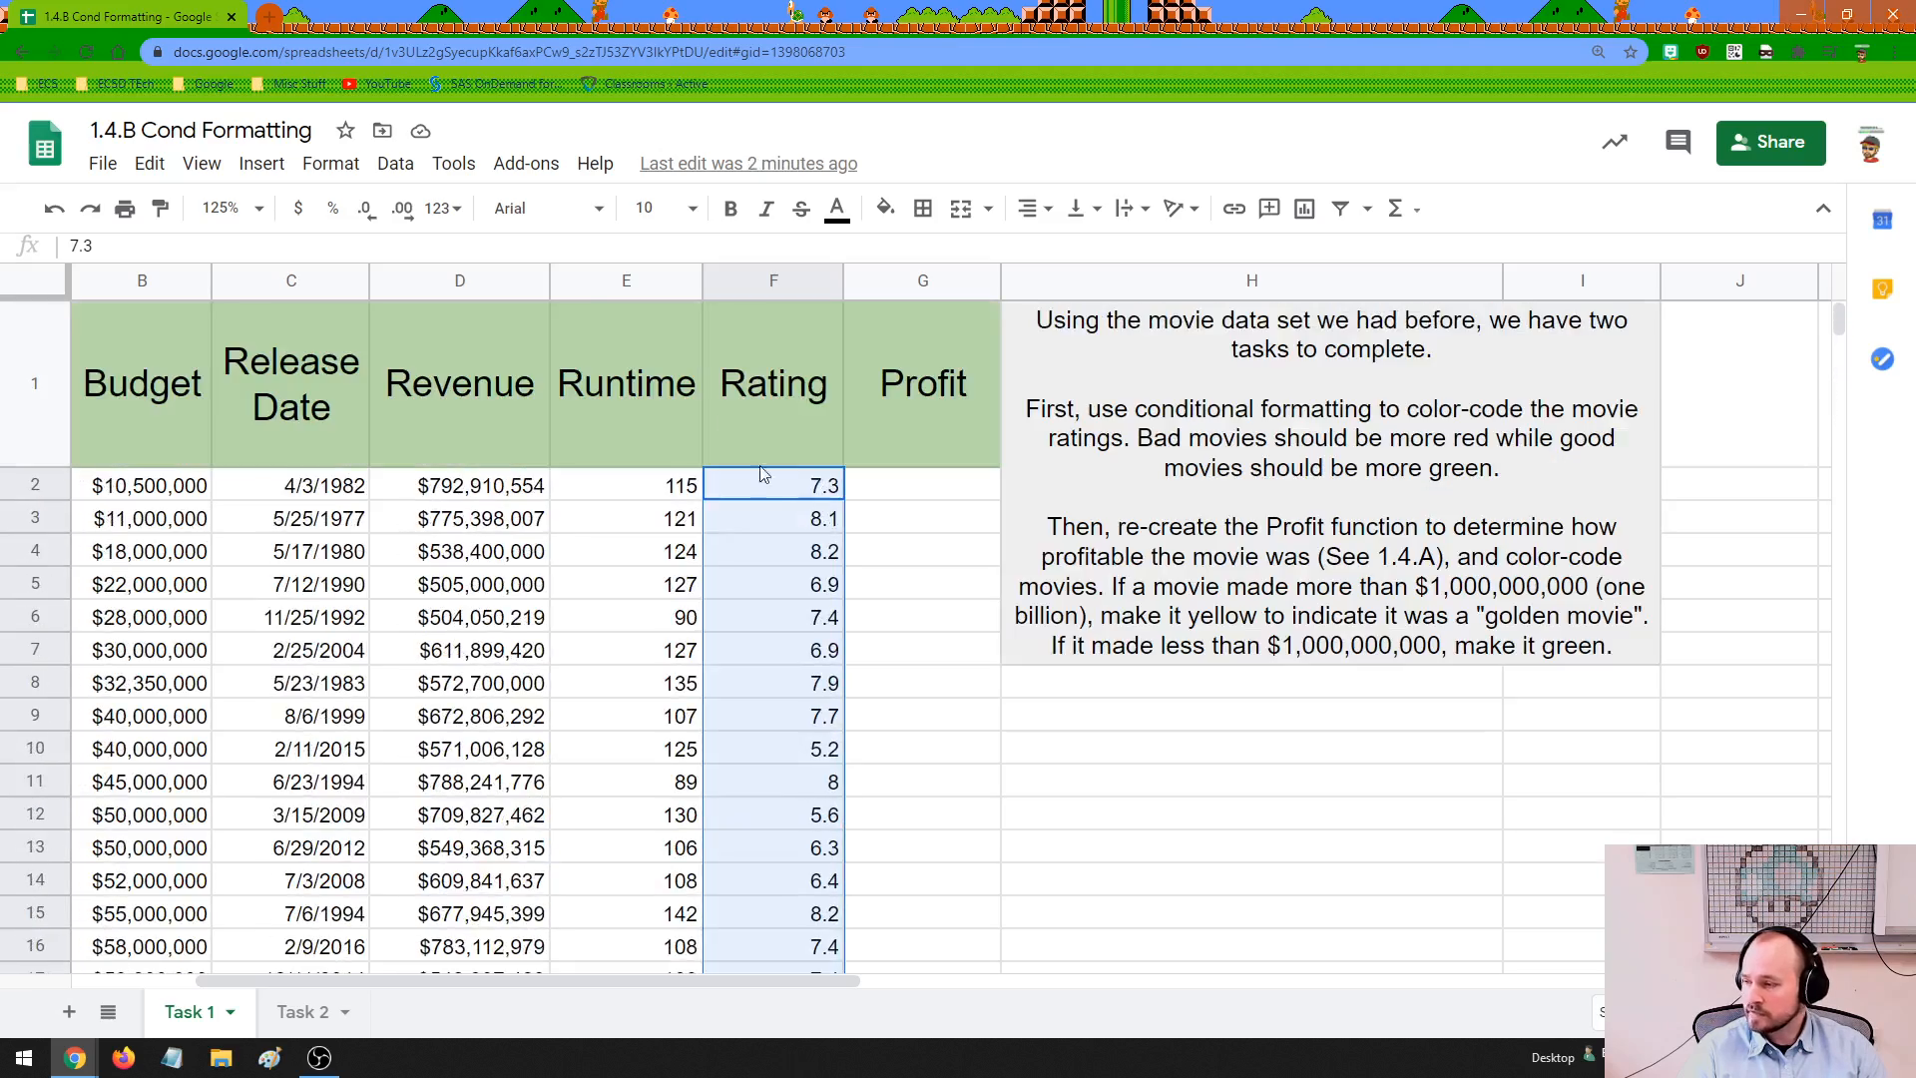
{"action": "left_click", "coordinate": [330, 162]}
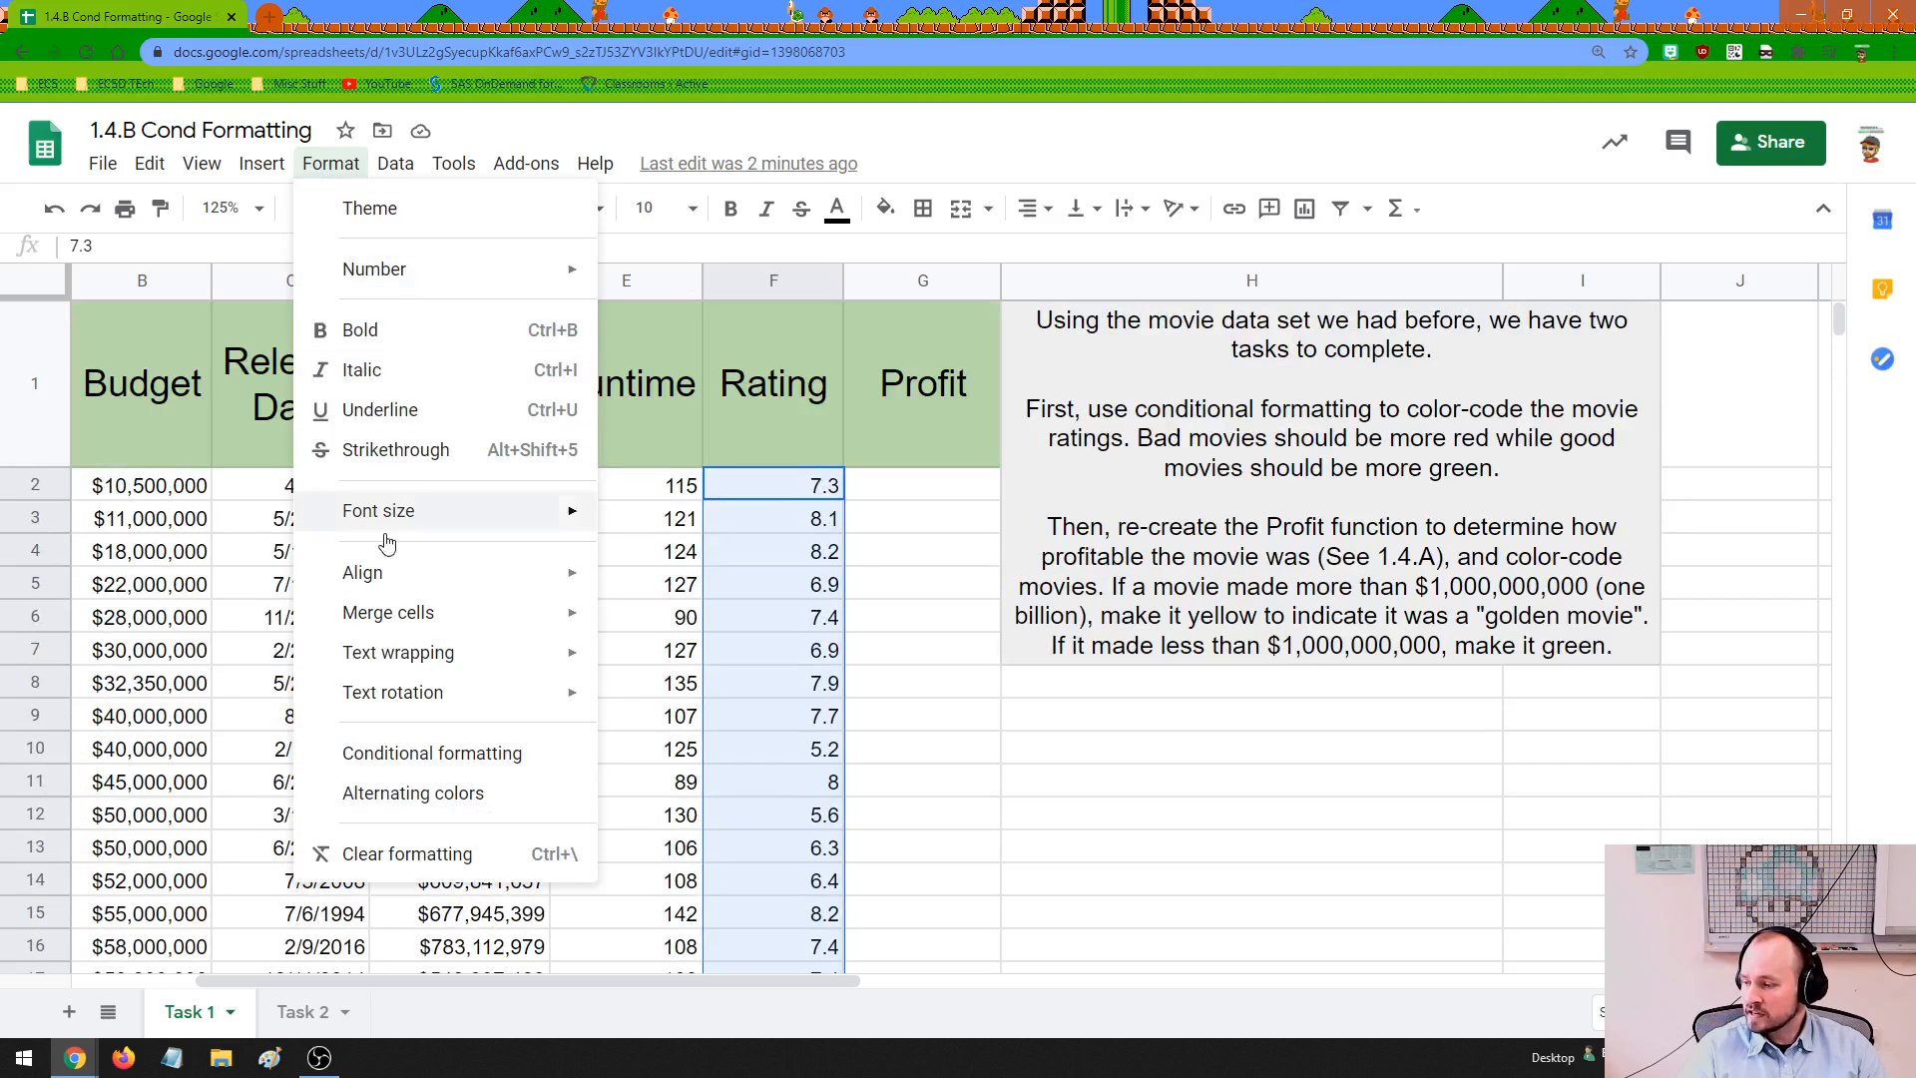
{"action": "left_click", "coordinate": [439, 760]}
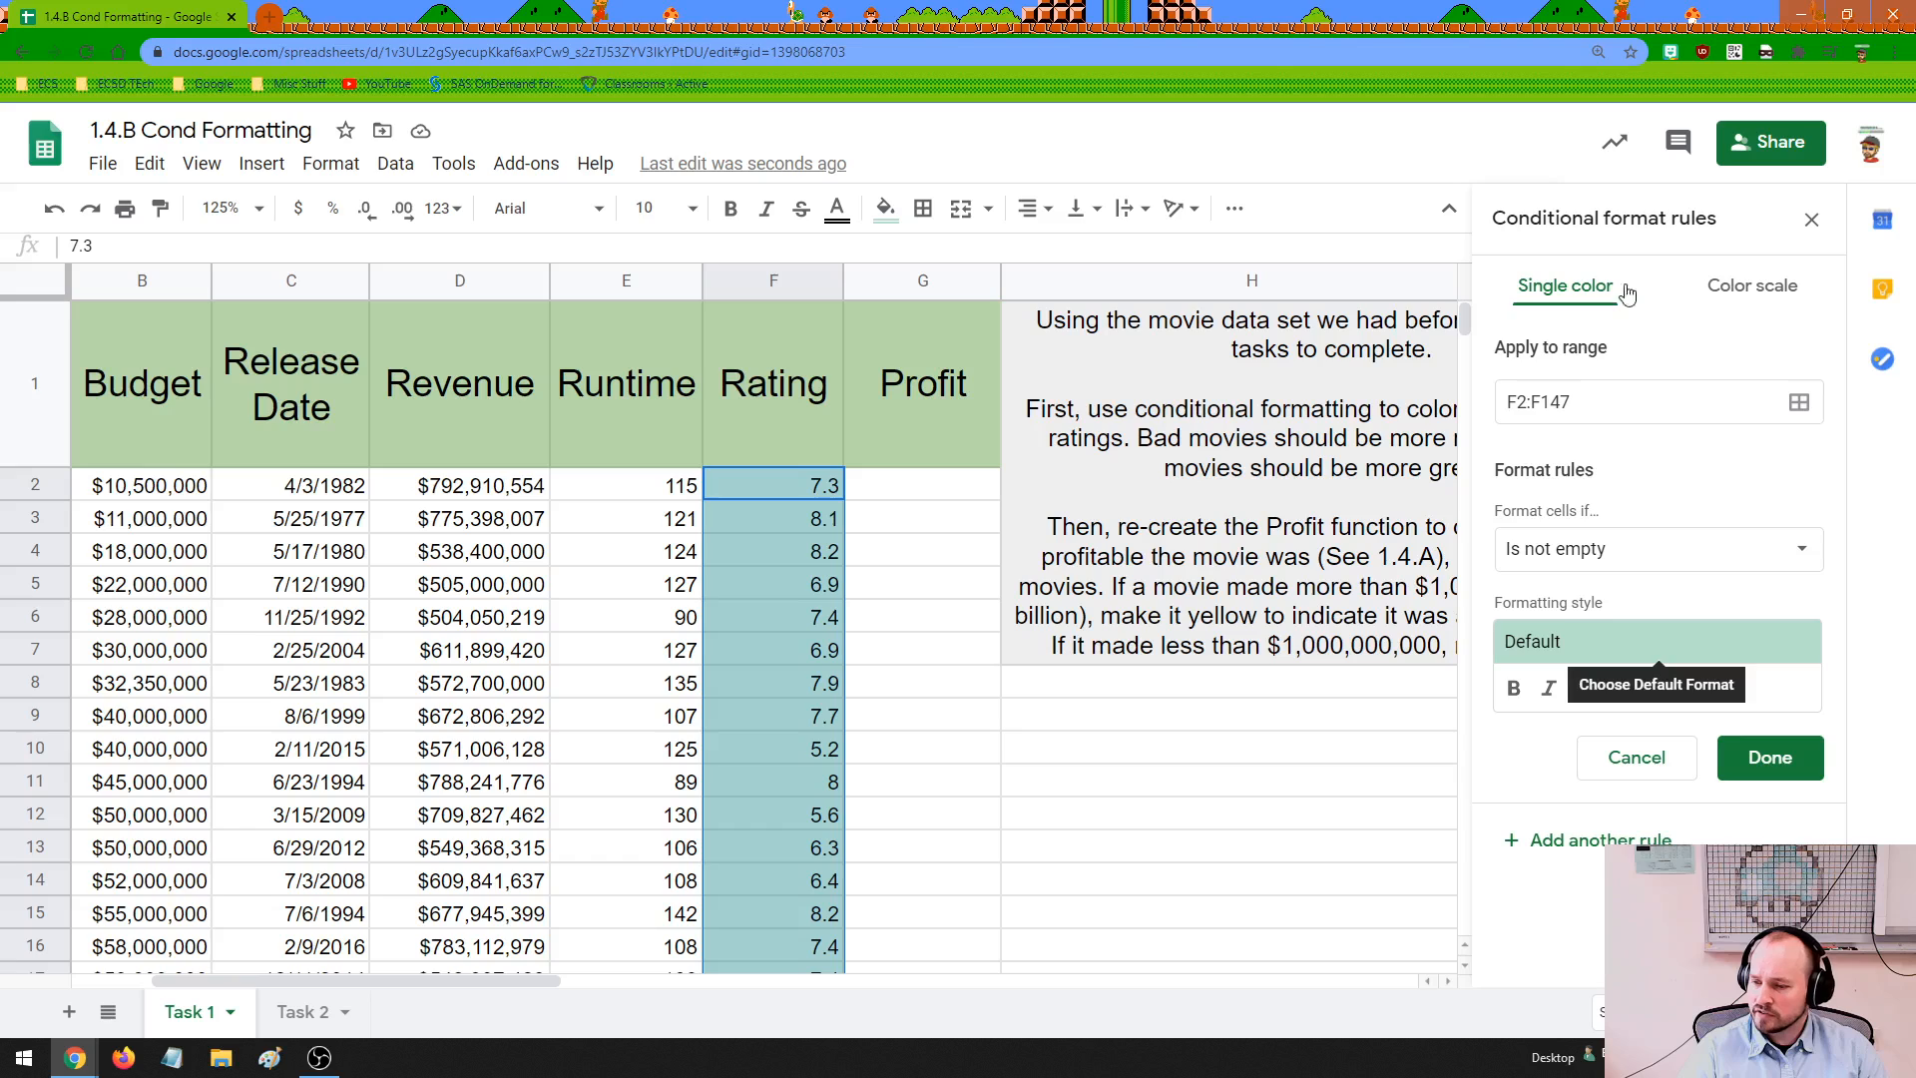
{"action": "left_click", "coordinate": [1735, 289]}
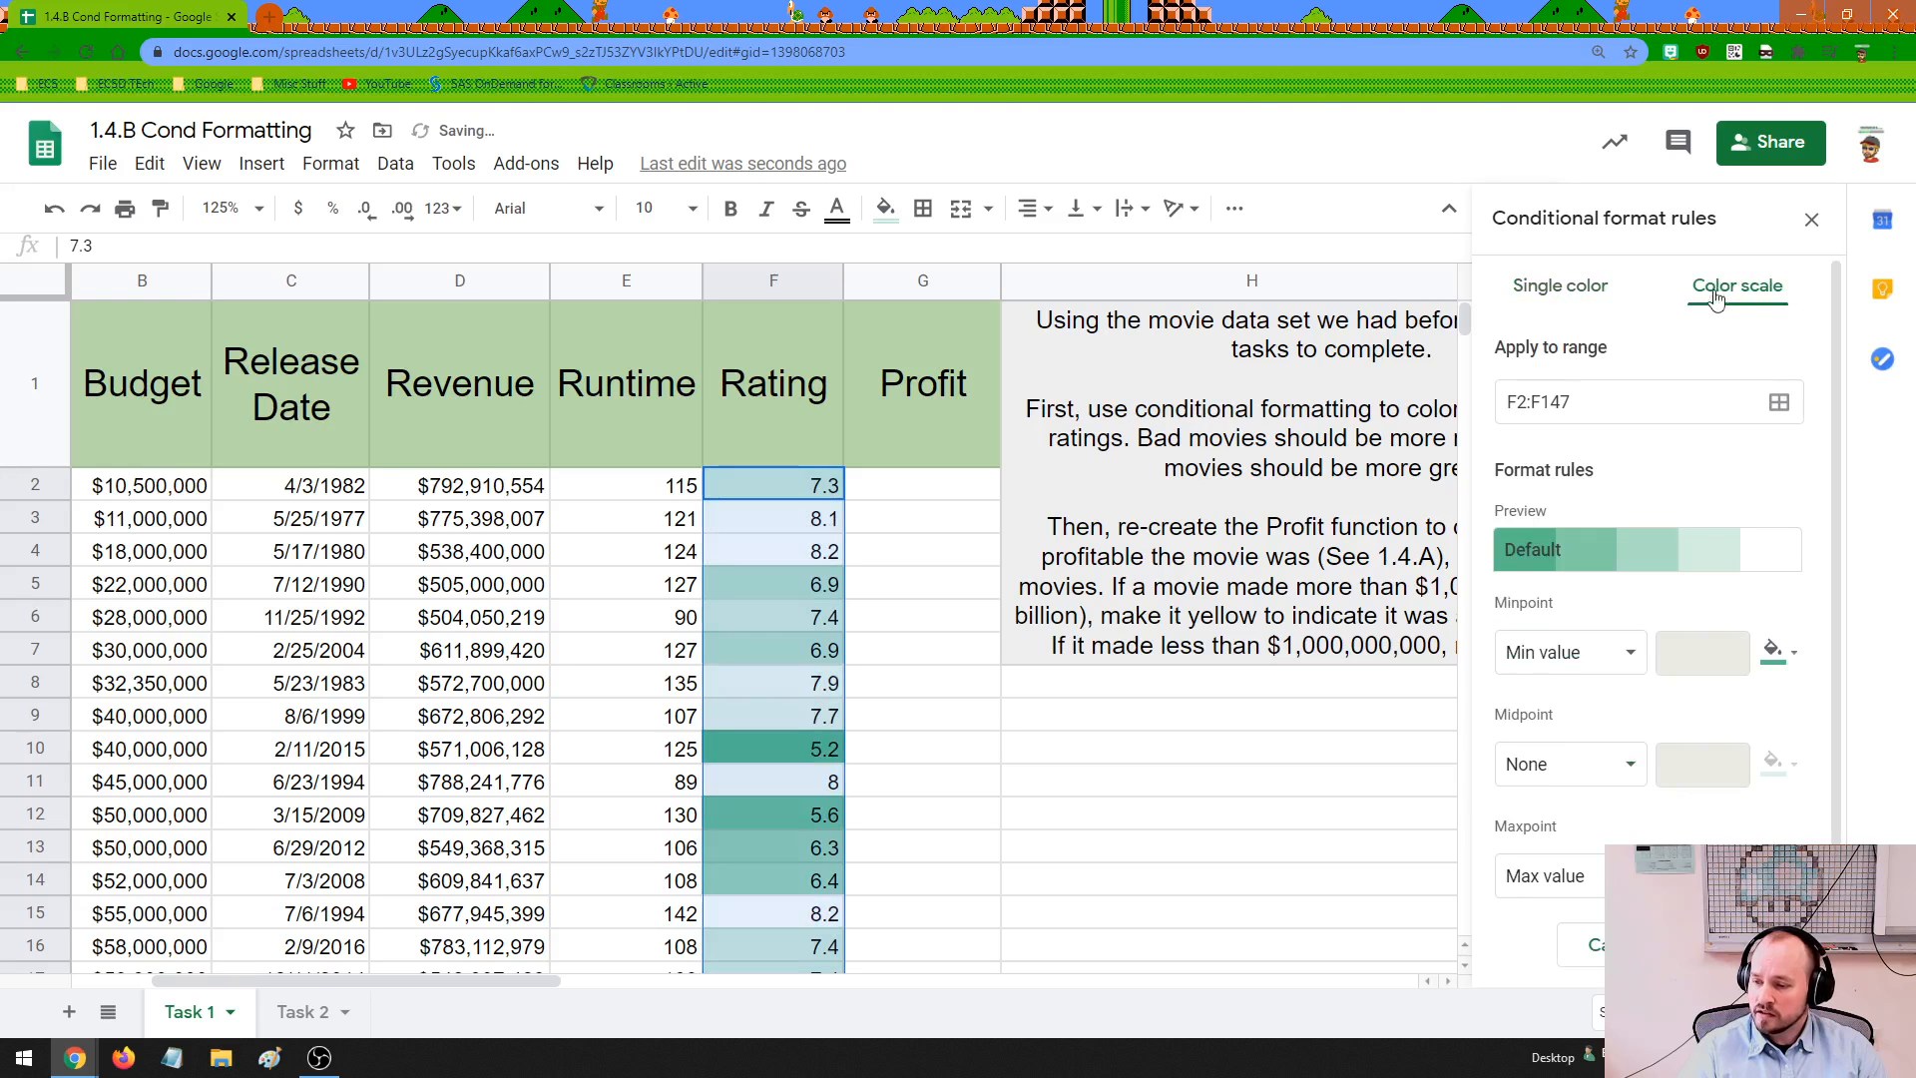
{"action": "left_click", "coordinate": [1634, 558]}
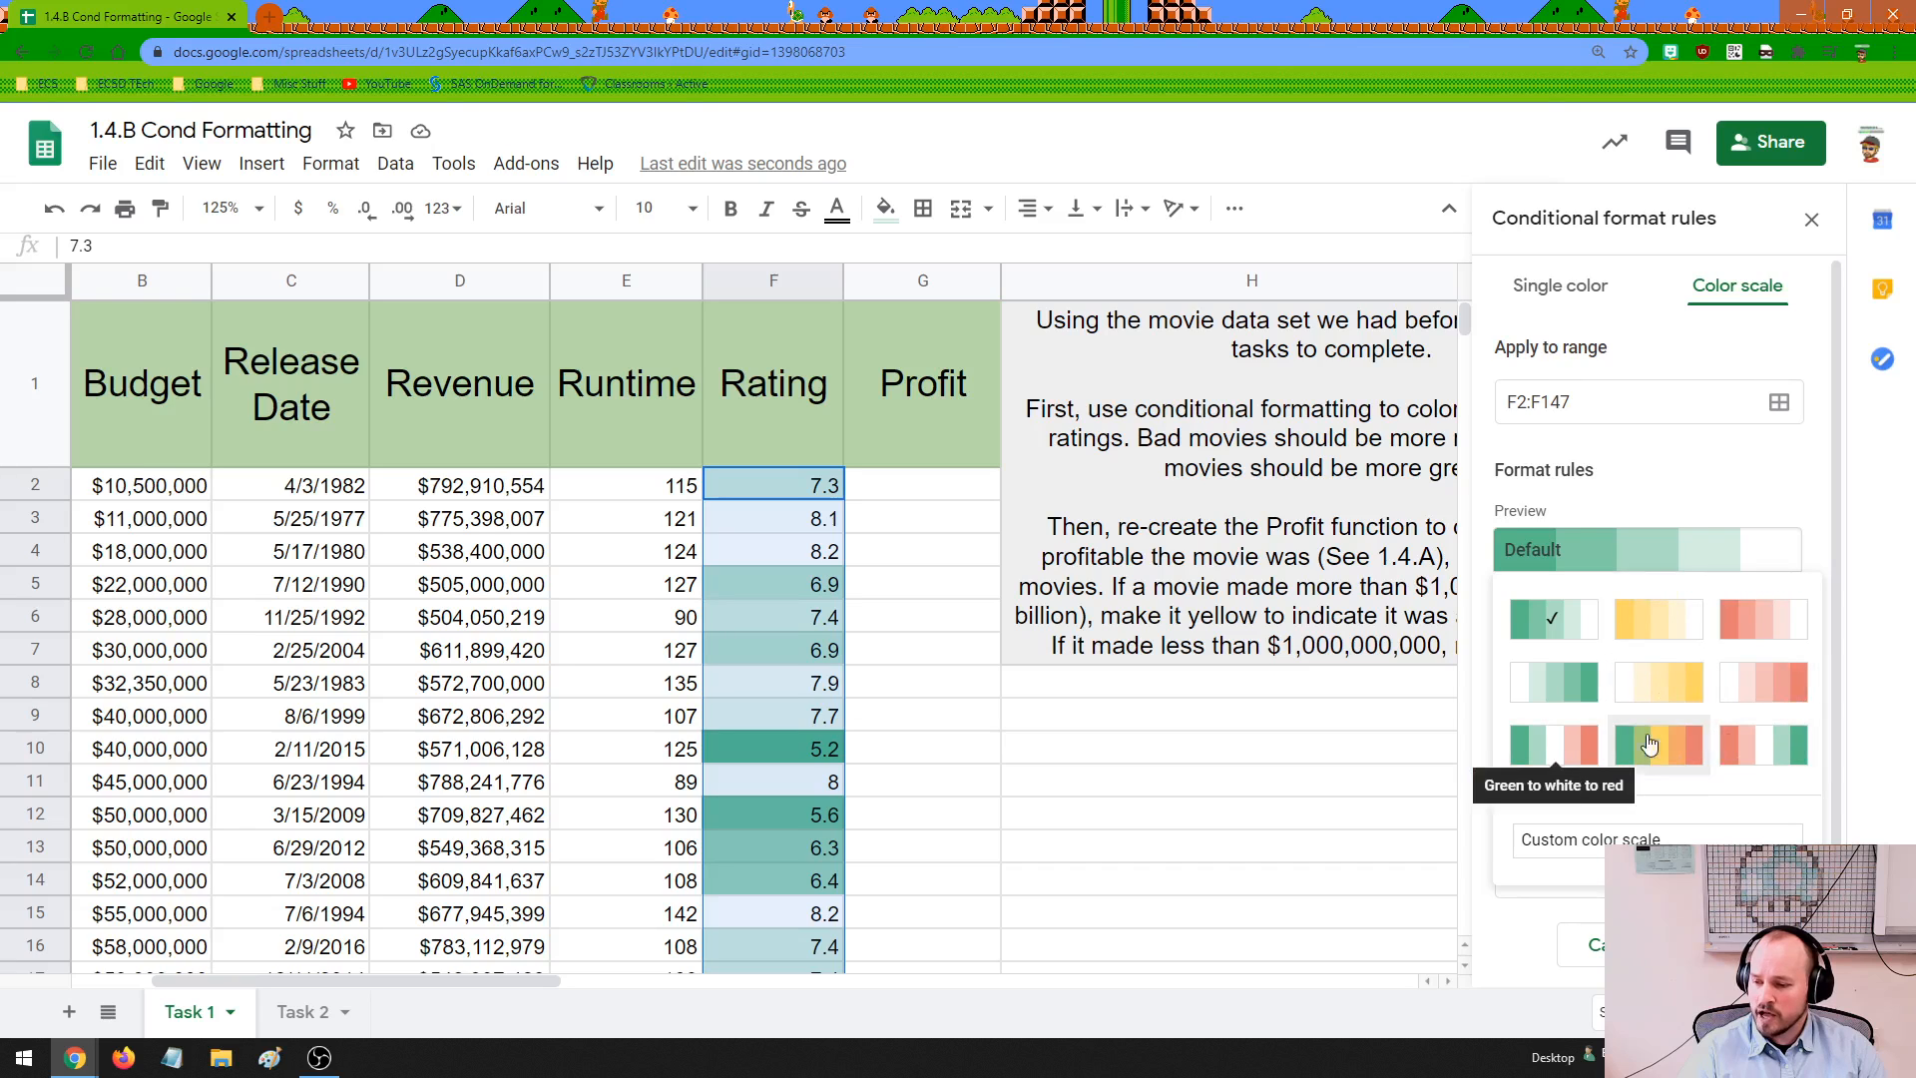
{"action": "left_click", "coordinate": [1763, 749]}
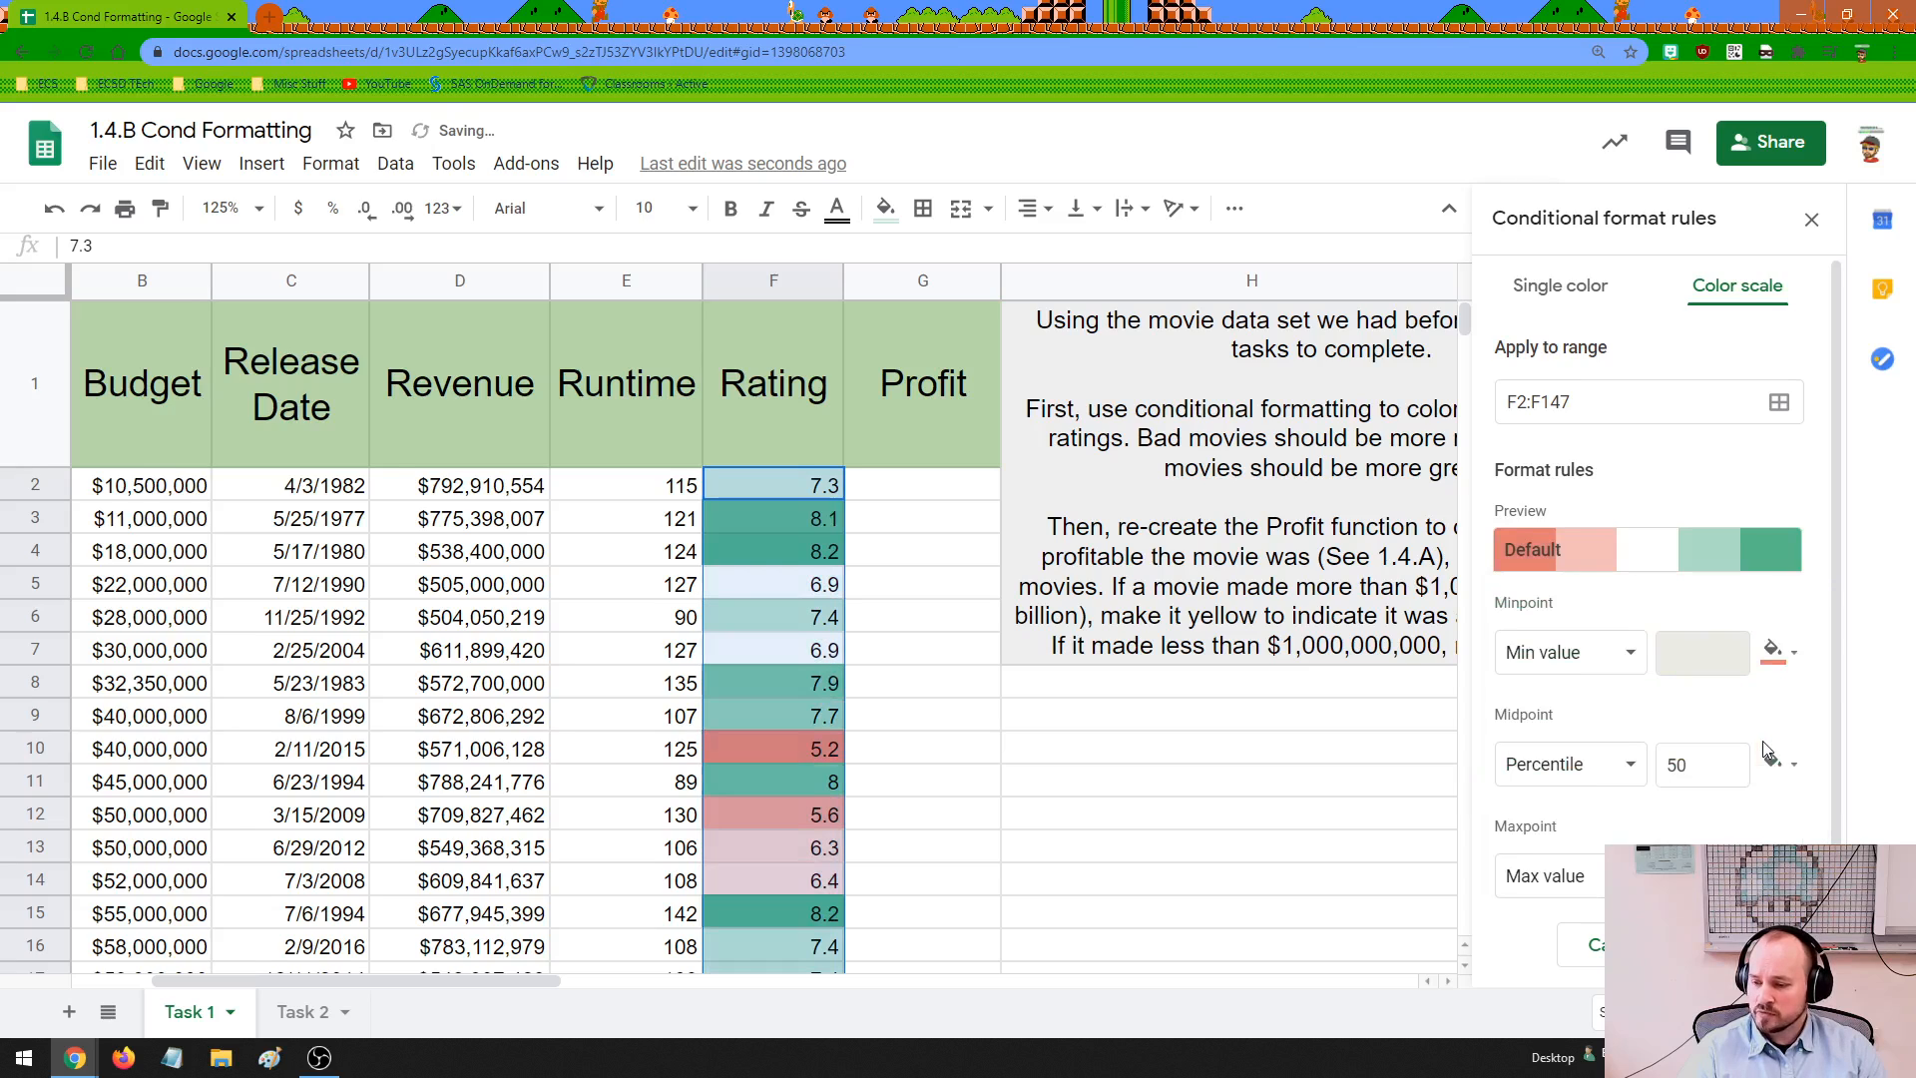
Examine how the color scale shades low and high ratings throughout the Rating column
{"action": "left_click", "coordinate": [807, 535]}
{"action": "left_click", "coordinate": [813, 557]}
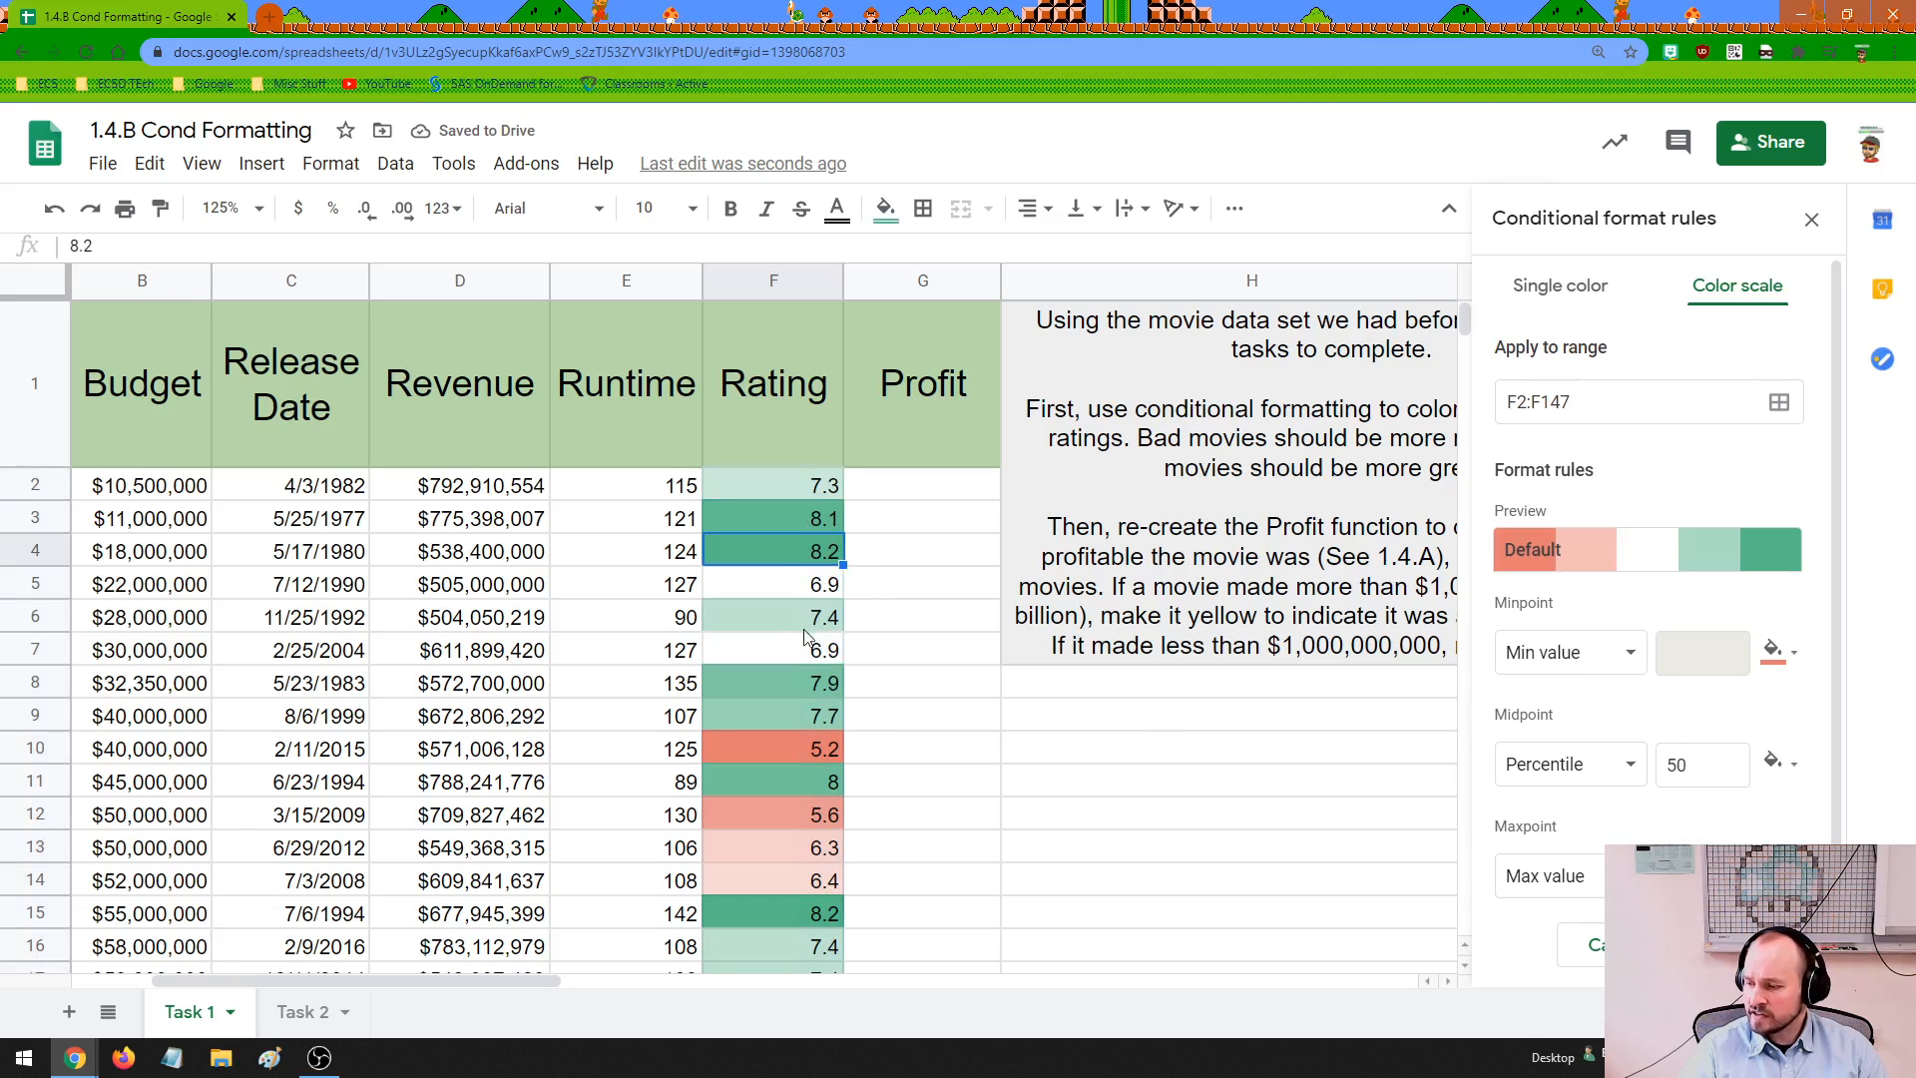
{"action": "left_click", "coordinate": [810, 695]}
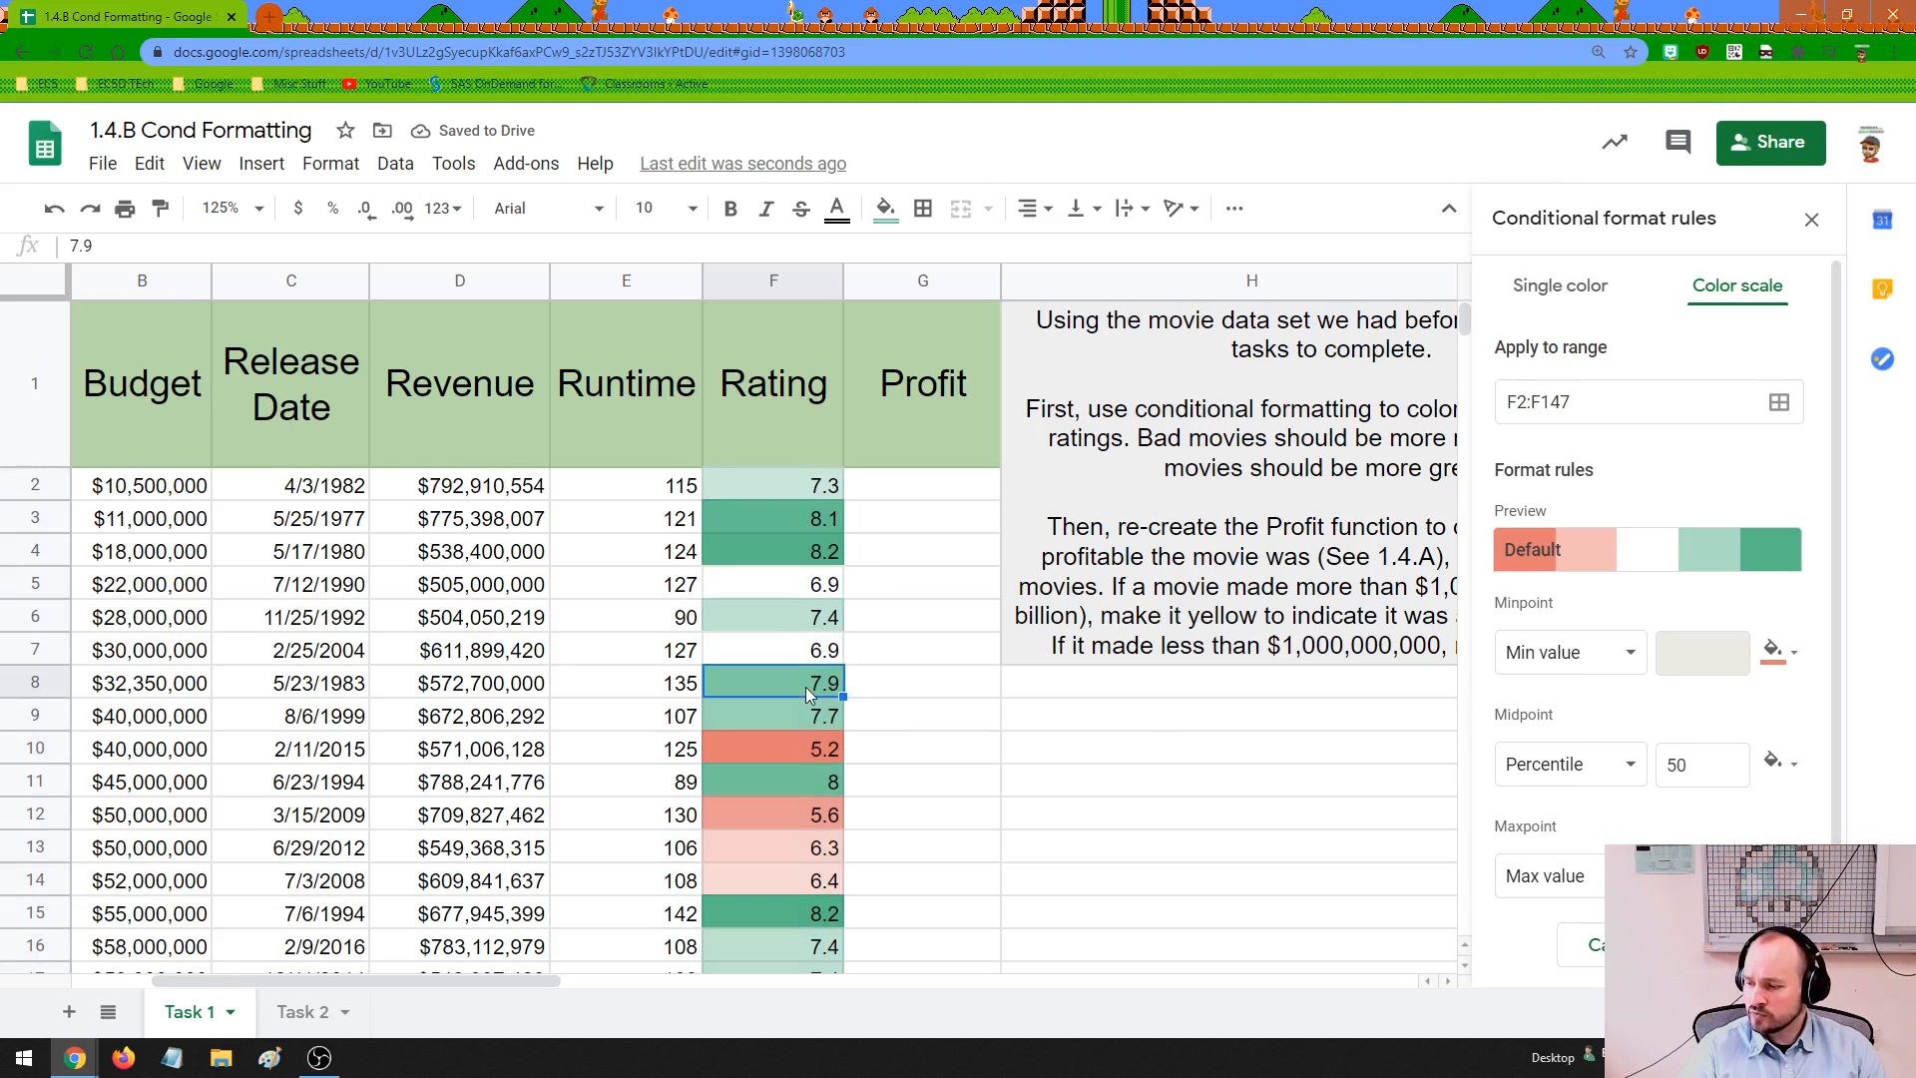
{"action": "left_click", "coordinate": [799, 748]}
{"action": "left_click", "coordinate": [800, 820]}
{"action": "left_click", "coordinate": [801, 855]}
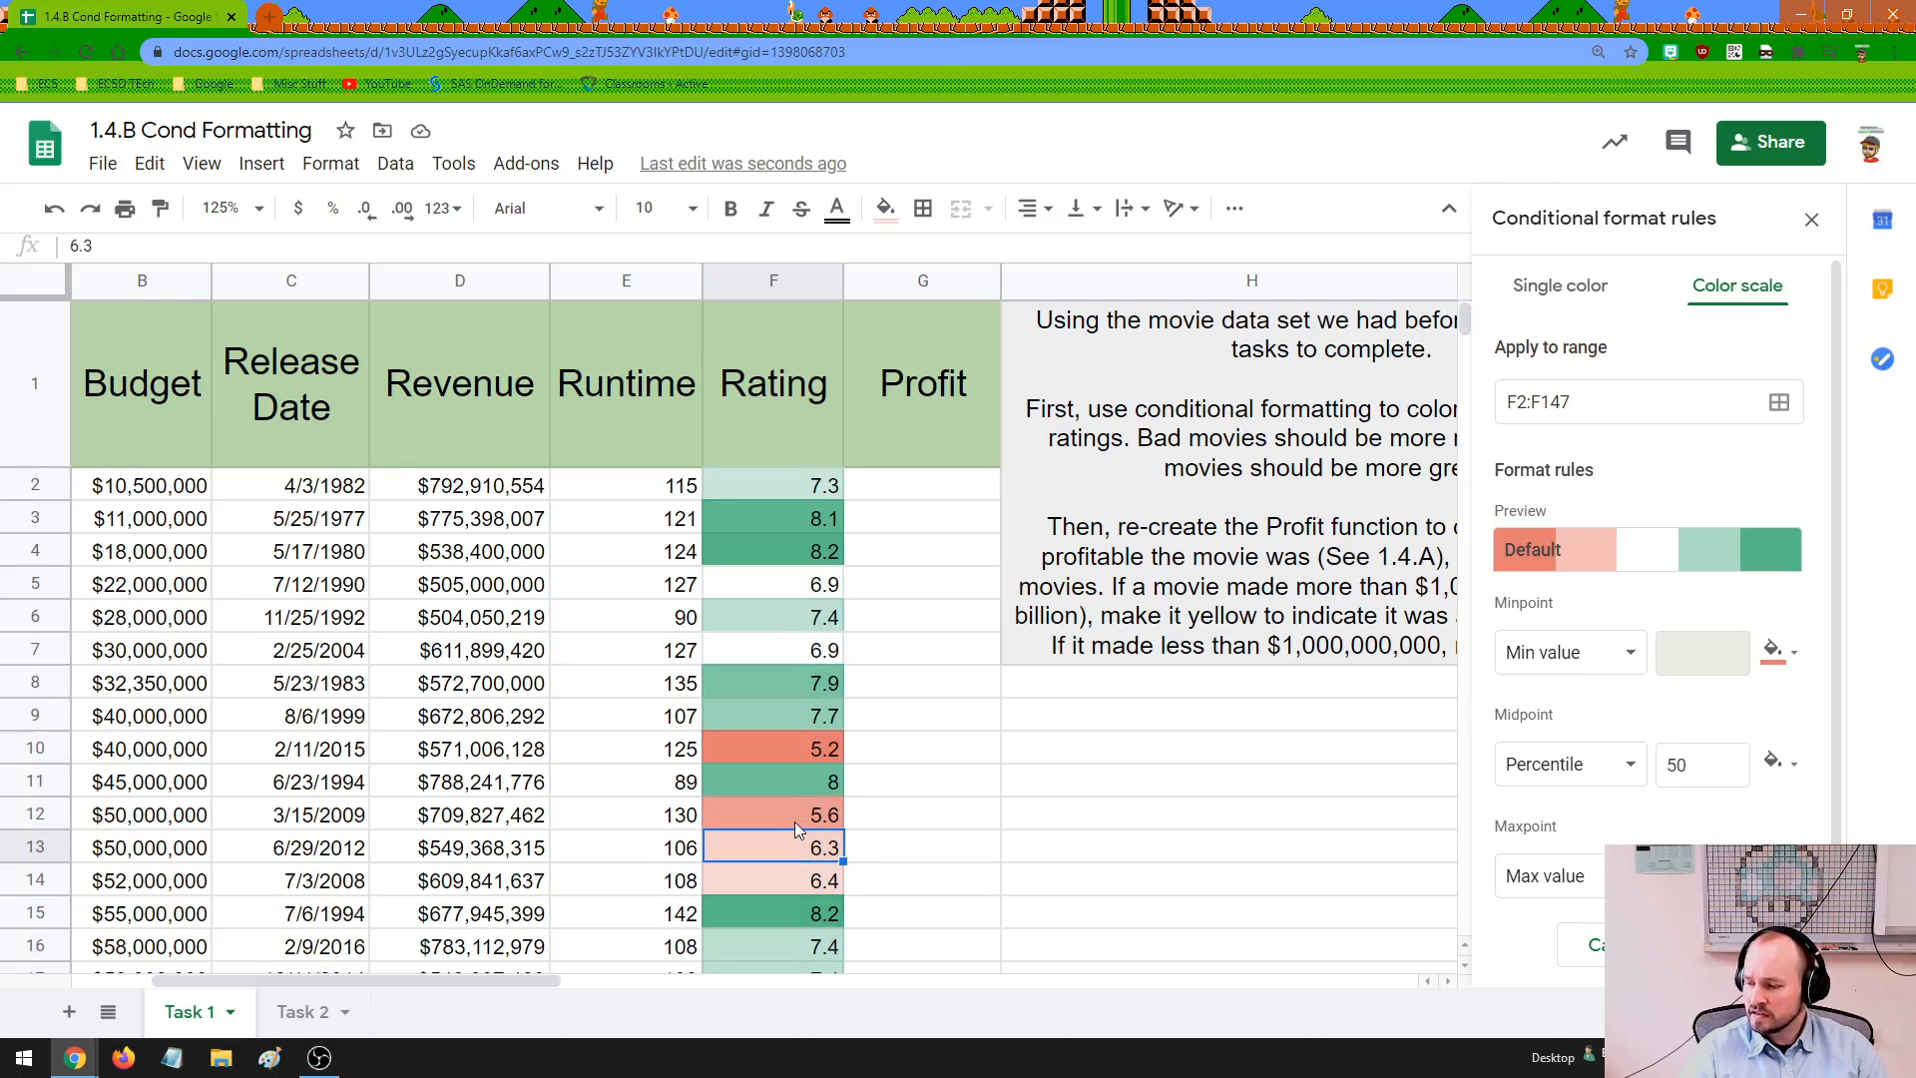
{"action": "left_click", "coordinate": [800, 811]}
{"action": "left_click", "coordinate": [799, 750]}
{"action": "scroll", "coordinate": [811, 734], "scroll_direction": "down", "scroll_amount": 1}
{"action": "scroll", "coordinate": [813, 735], "scroll_direction": "down", "scroll_amount": 14}
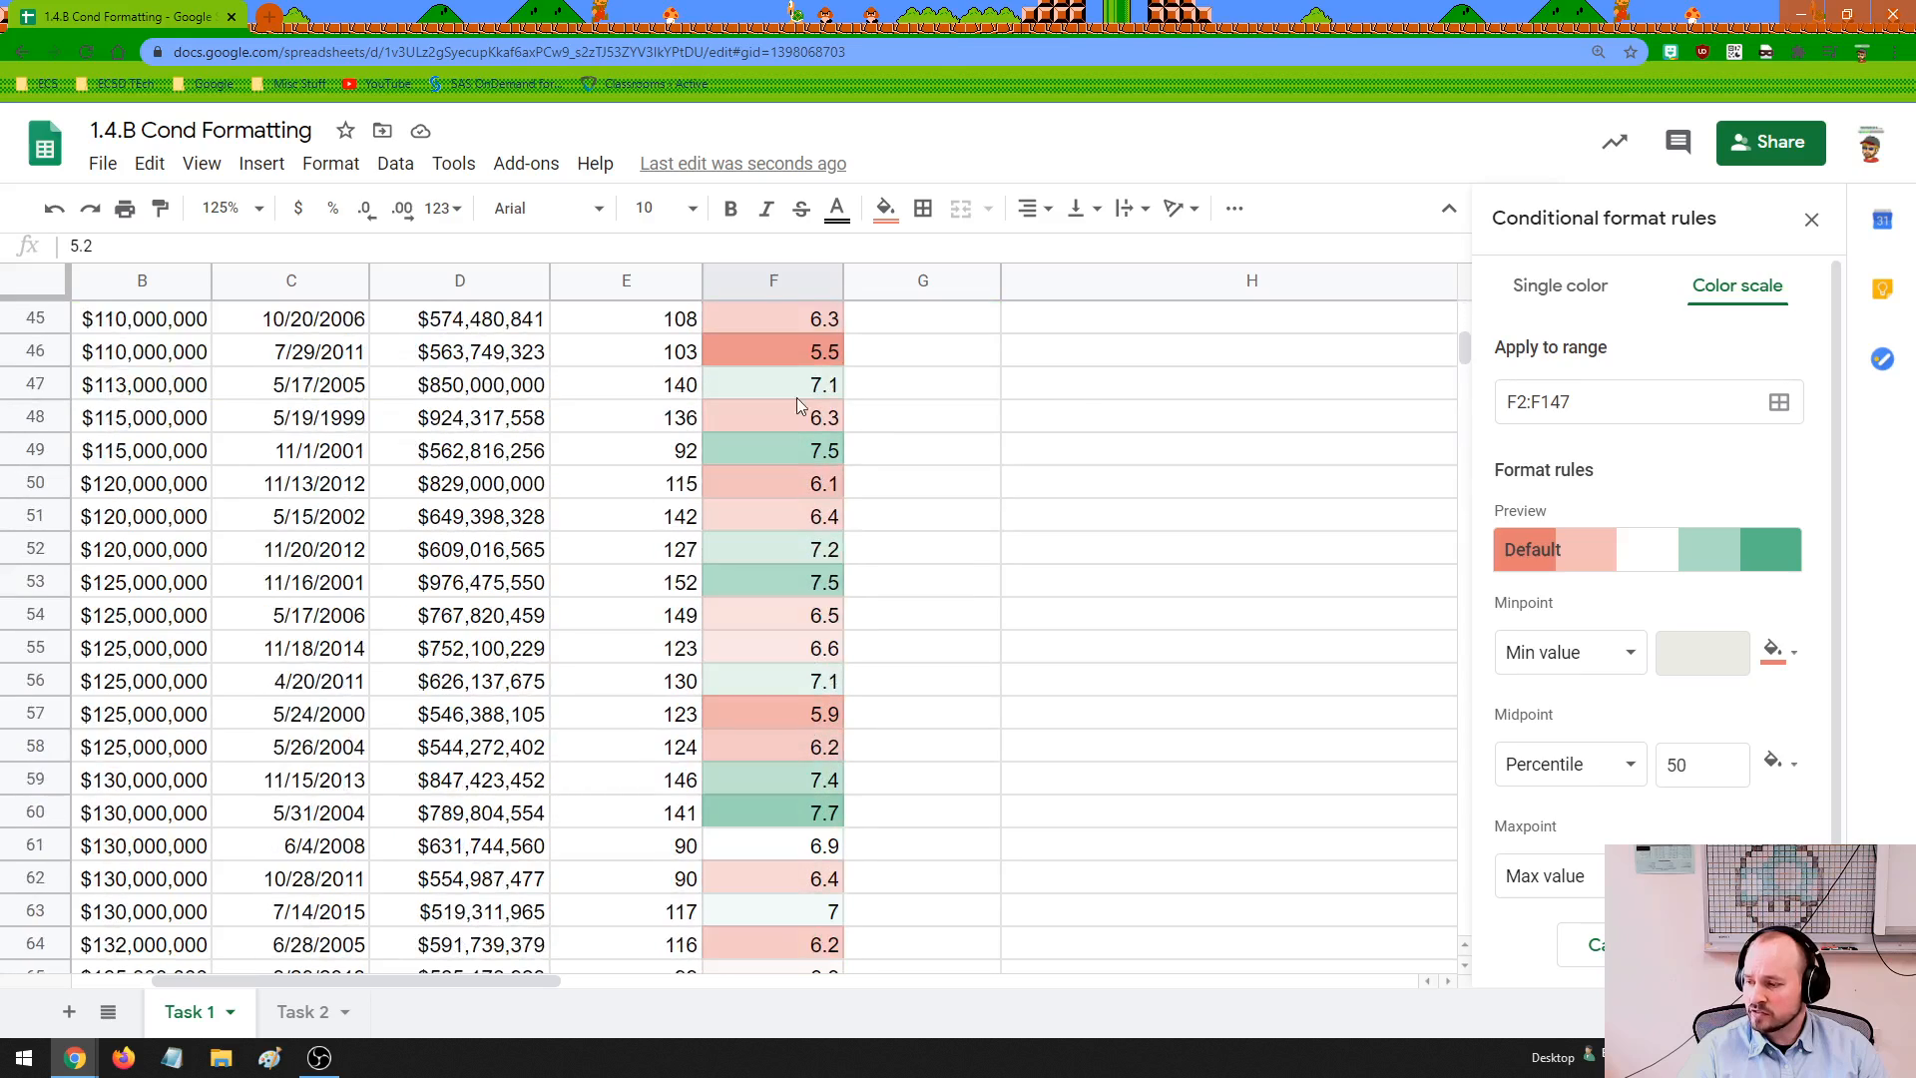
{"action": "left_click", "coordinate": [799, 351]}
{"action": "scroll", "coordinate": [816, 811], "scroll_direction": "down", "scroll_amount": 8}
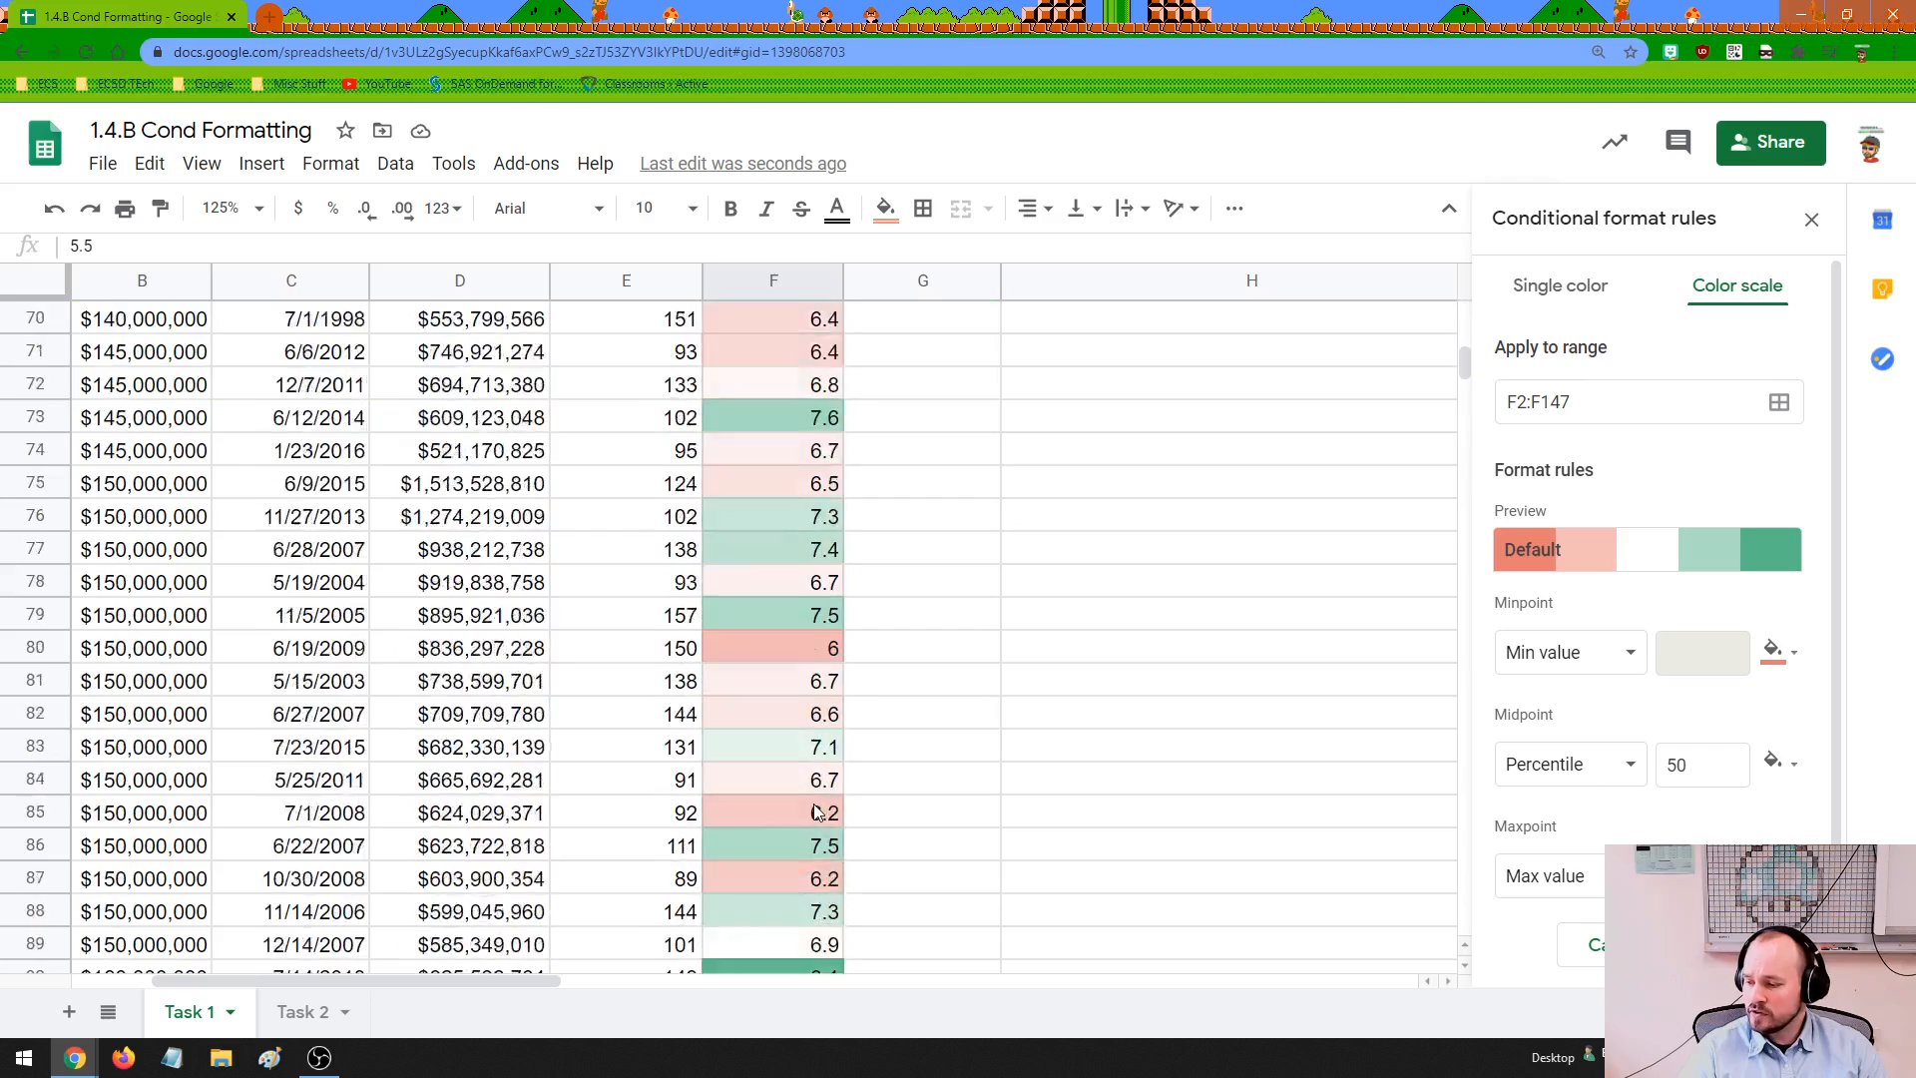
{"action": "scroll", "coordinate": [815, 812], "scroll_direction": "down", "scroll_amount": 5}
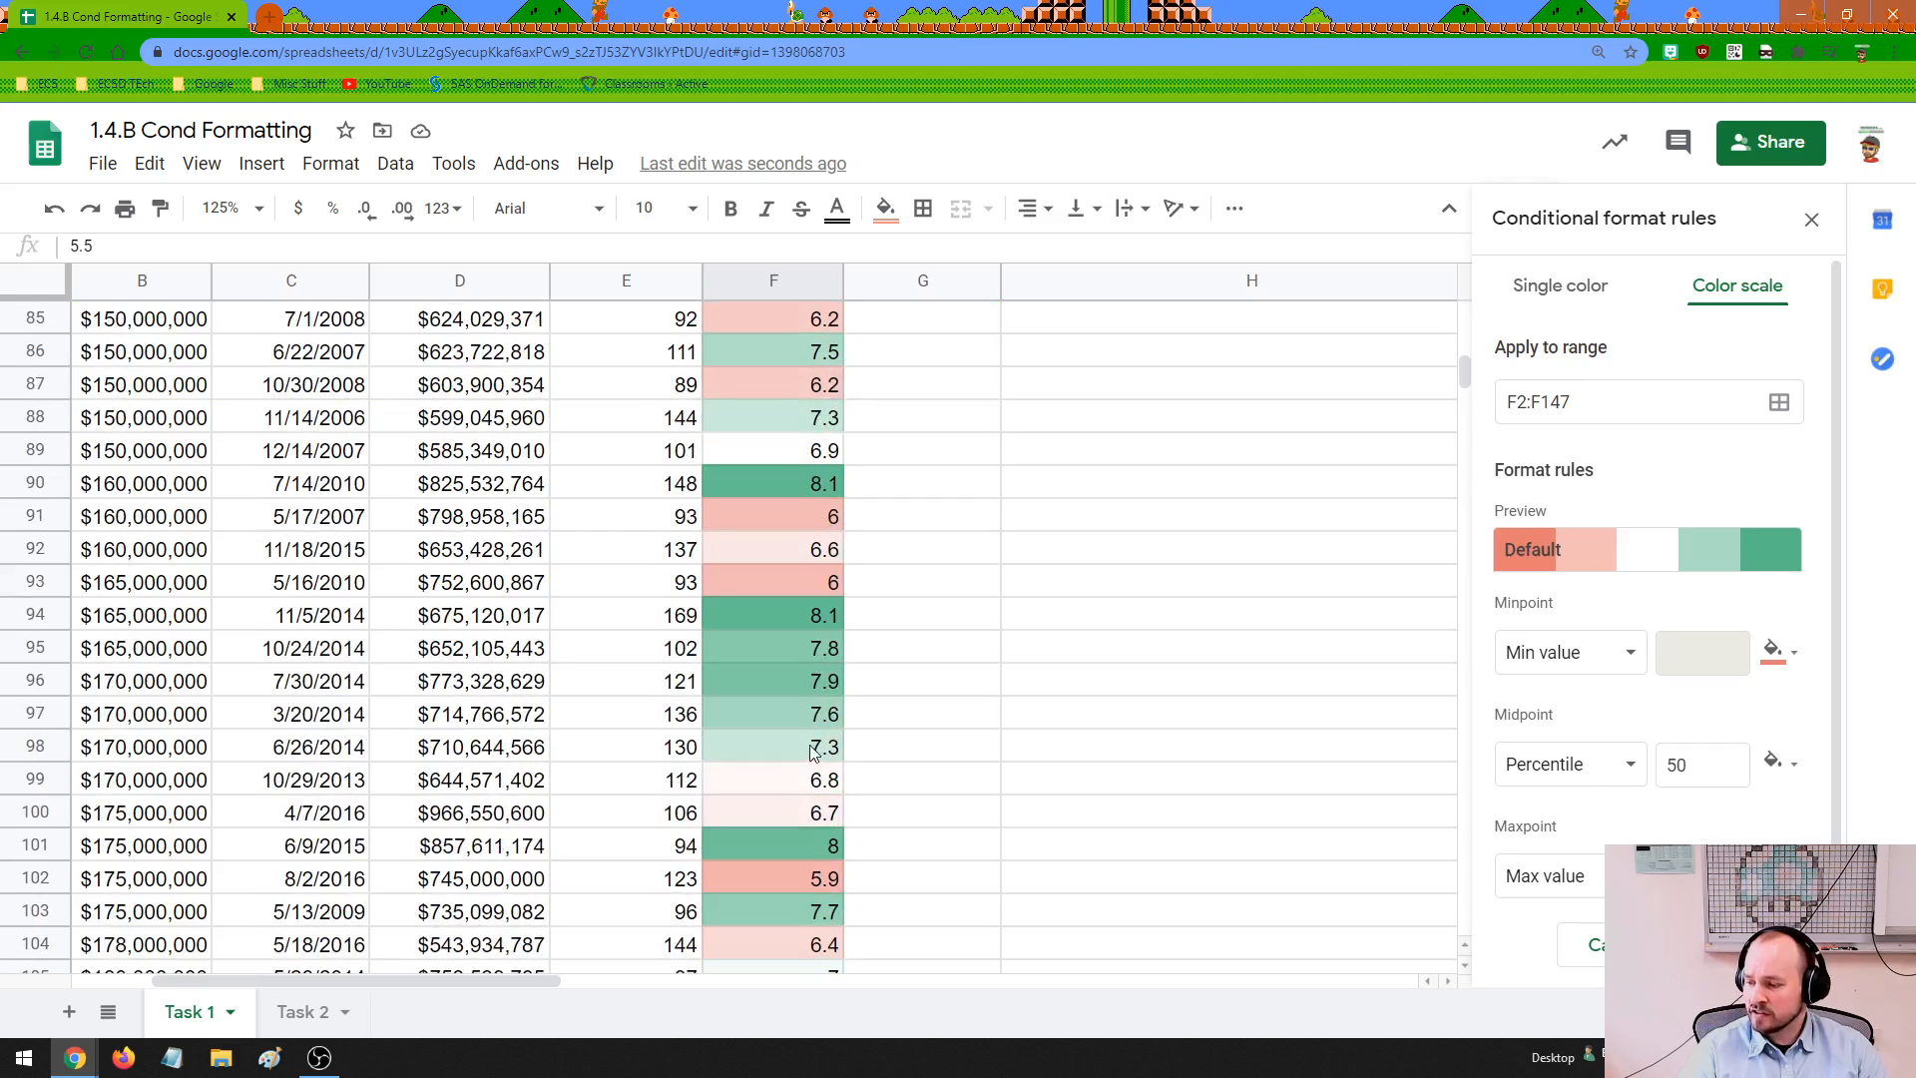
{"action": "scroll", "coordinate": [822, 783], "scroll_direction": "down", "scroll_amount": 3}
{"action": "scroll", "coordinate": [824, 777], "scroll_direction": "down", "scroll_amount": 15}
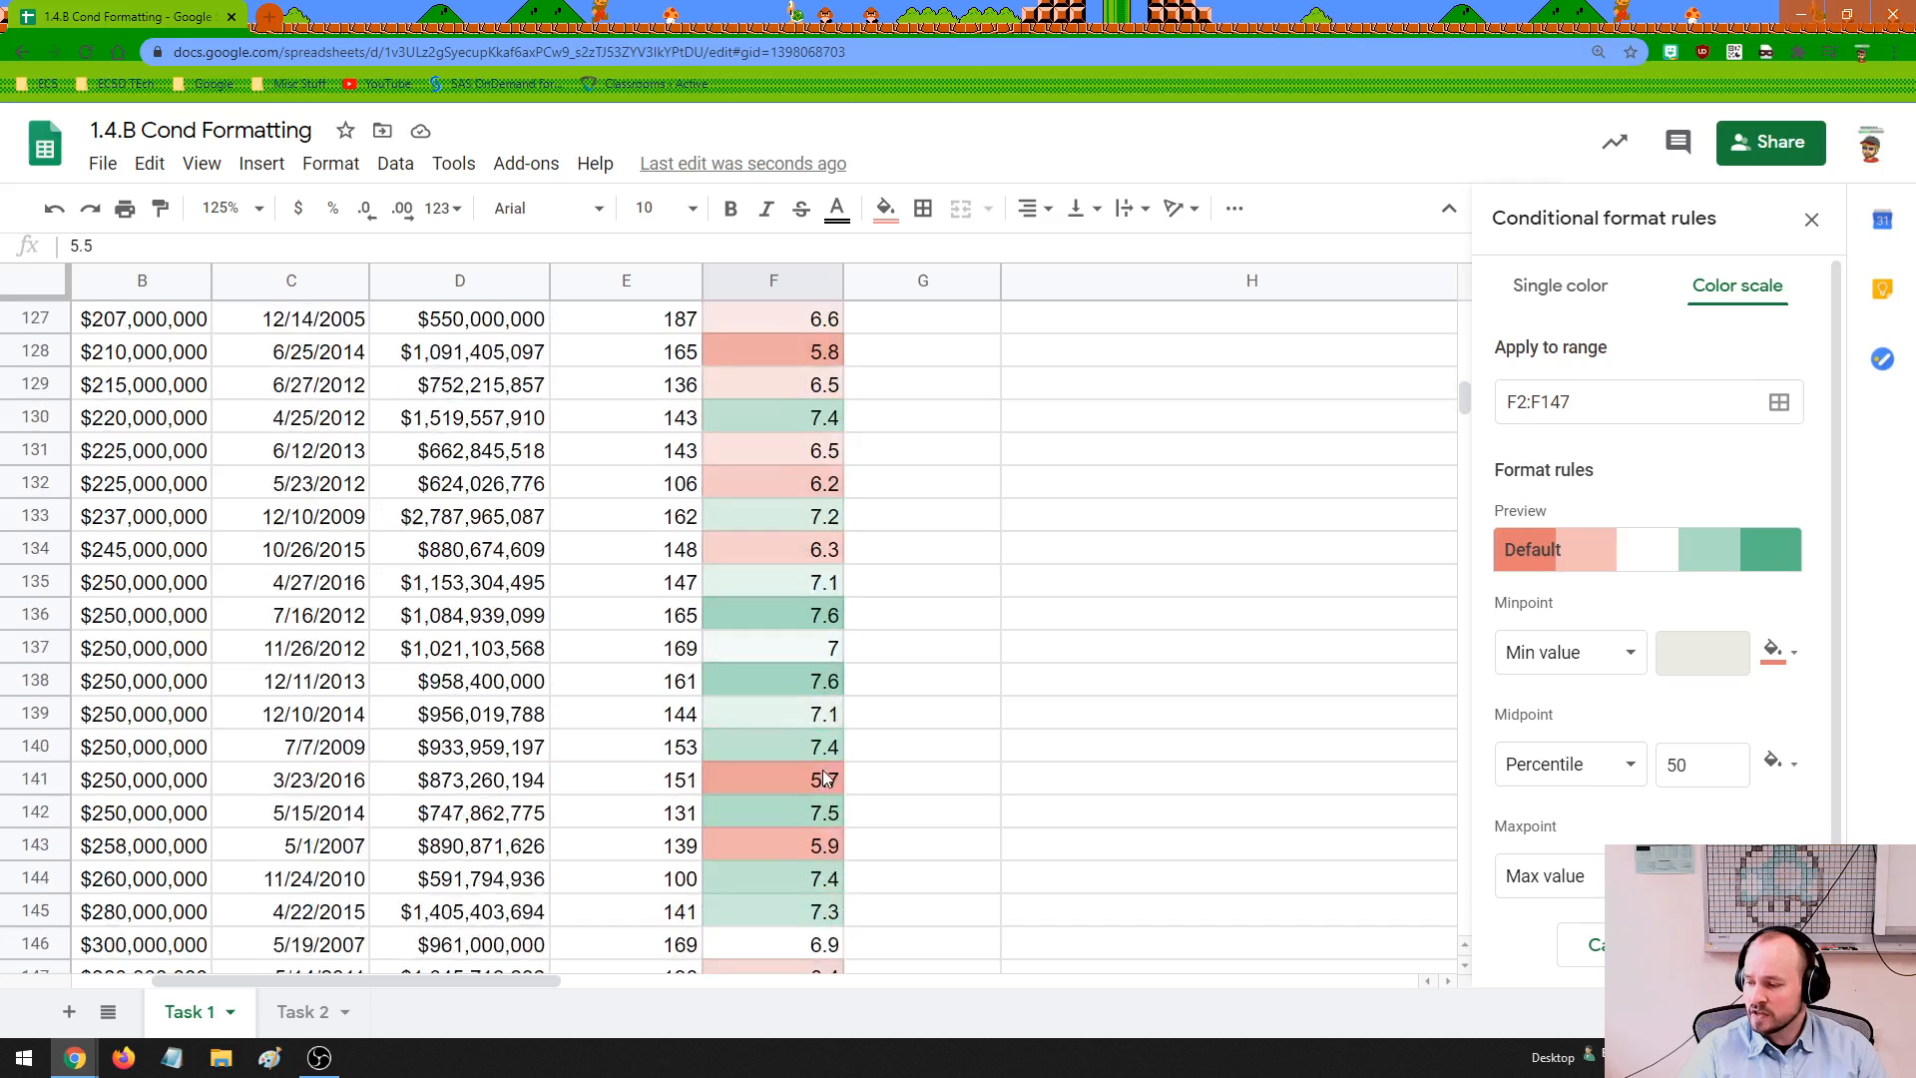
{"action": "scroll", "coordinate": [824, 776], "scroll_direction": "up", "scroll_amount": 3}
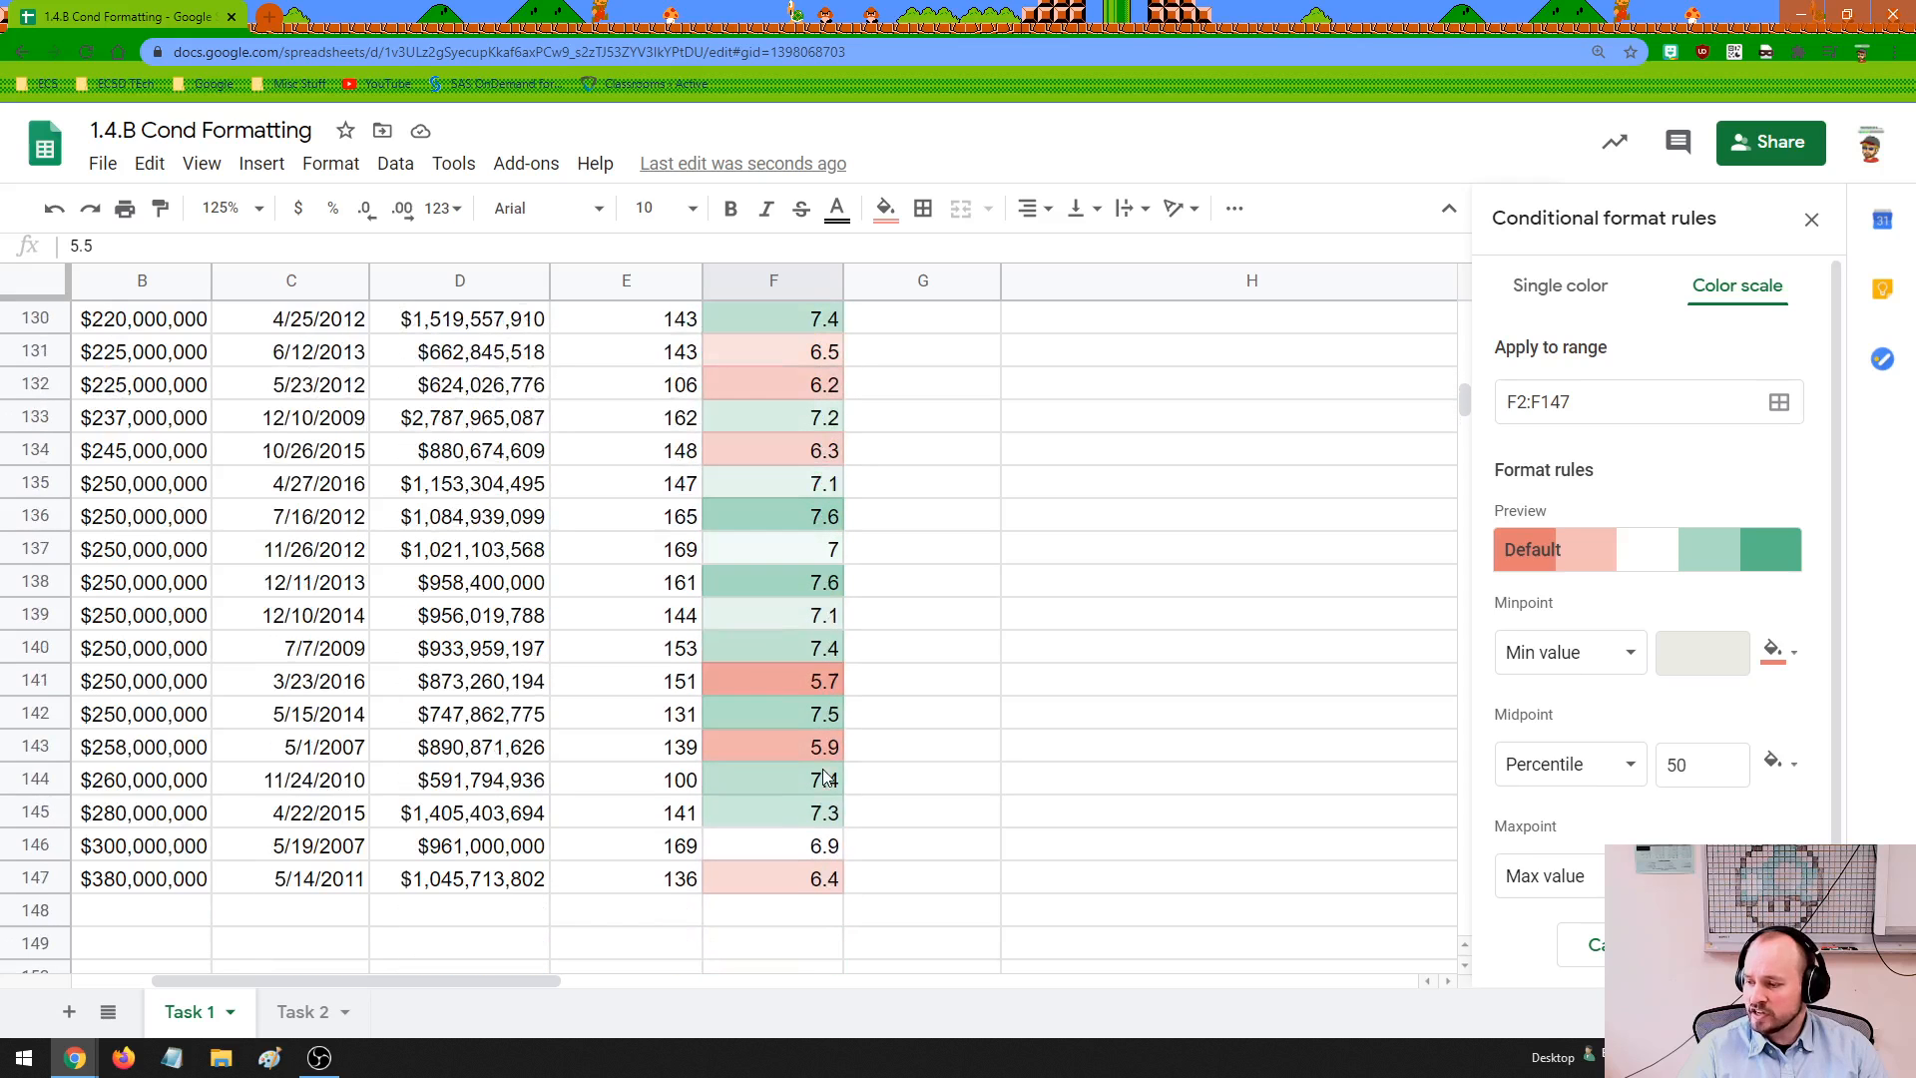
{"action": "left_click", "coordinate": [812, 681]}
{"action": "left_click", "coordinate": [821, 450]}
{"action": "left_click", "coordinate": [821, 386]}
{"action": "left_click", "coordinate": [821, 361]}
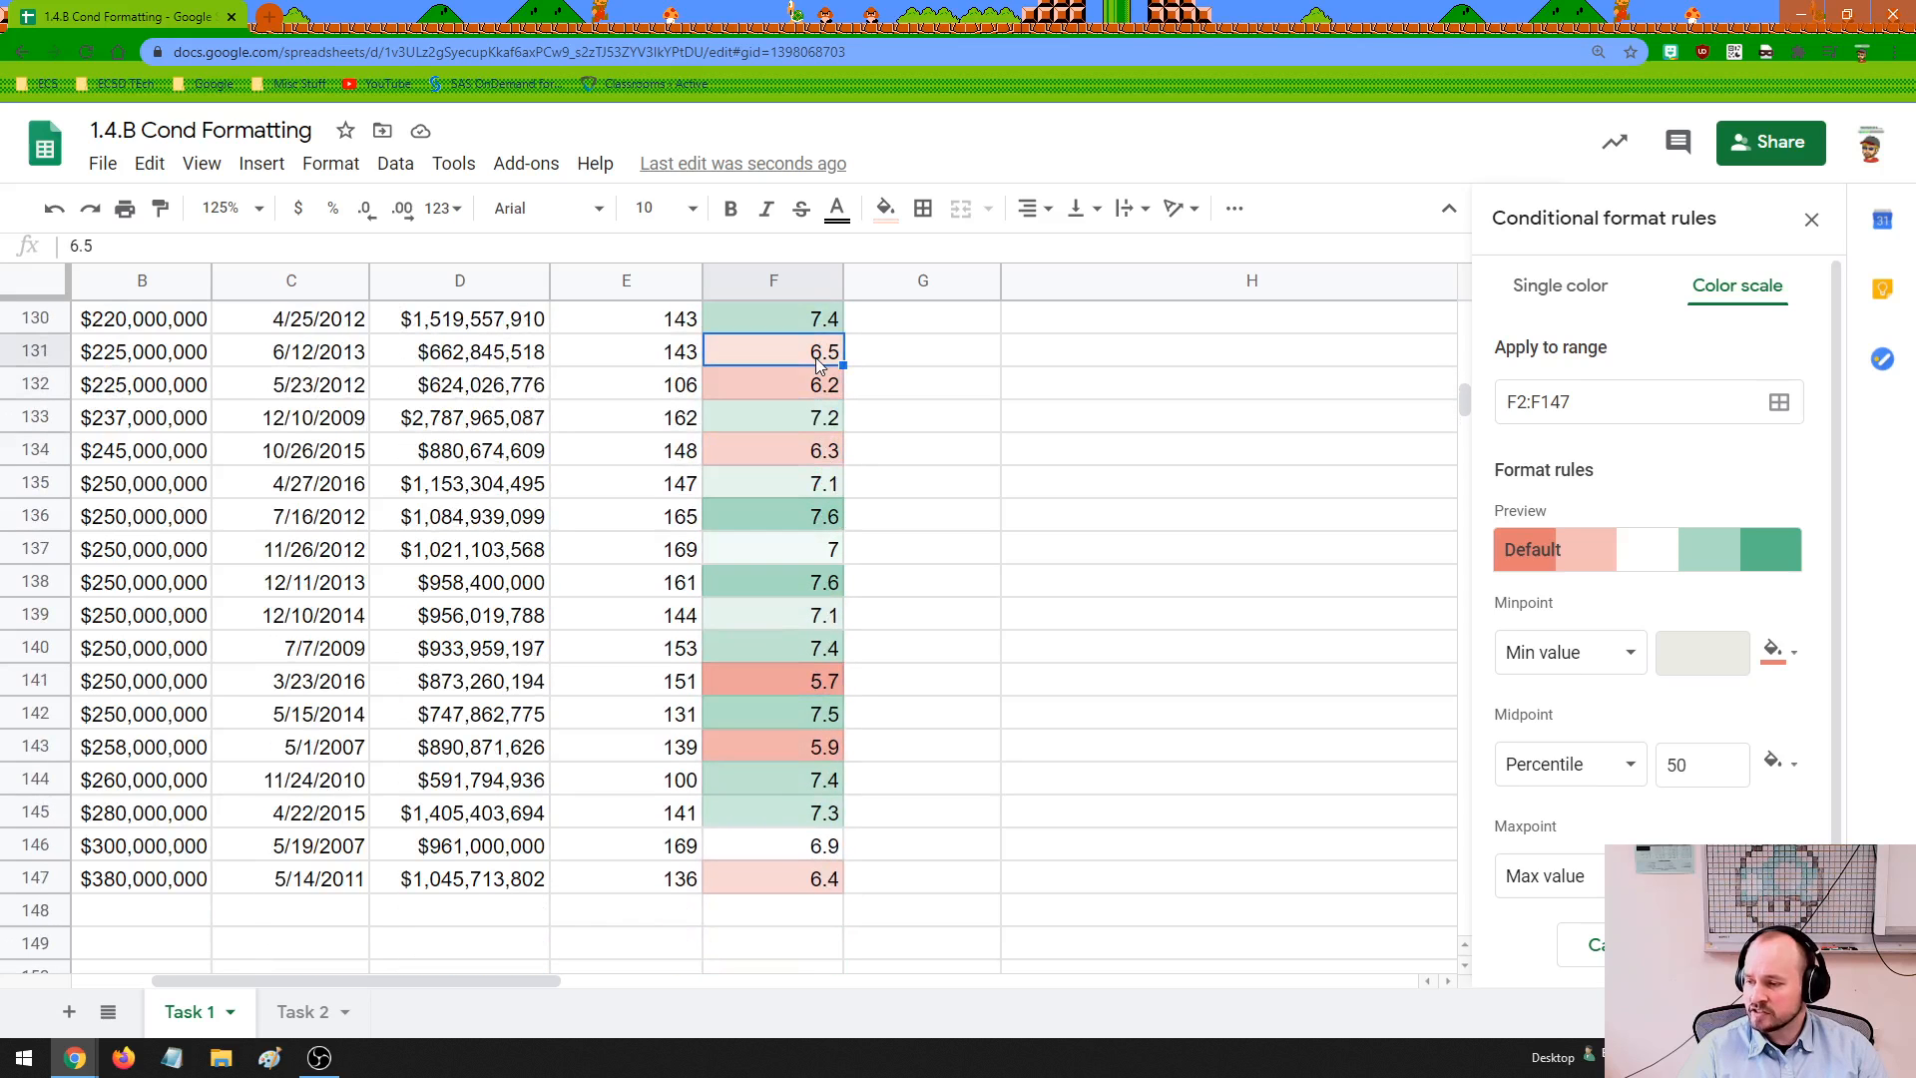
{"action": "scroll", "coordinate": [936, 678], "scroll_direction": "up", "scroll_amount": 9}
{"action": "scroll", "coordinate": [938, 684], "scroll_direction": "up", "scroll_amount": 20}
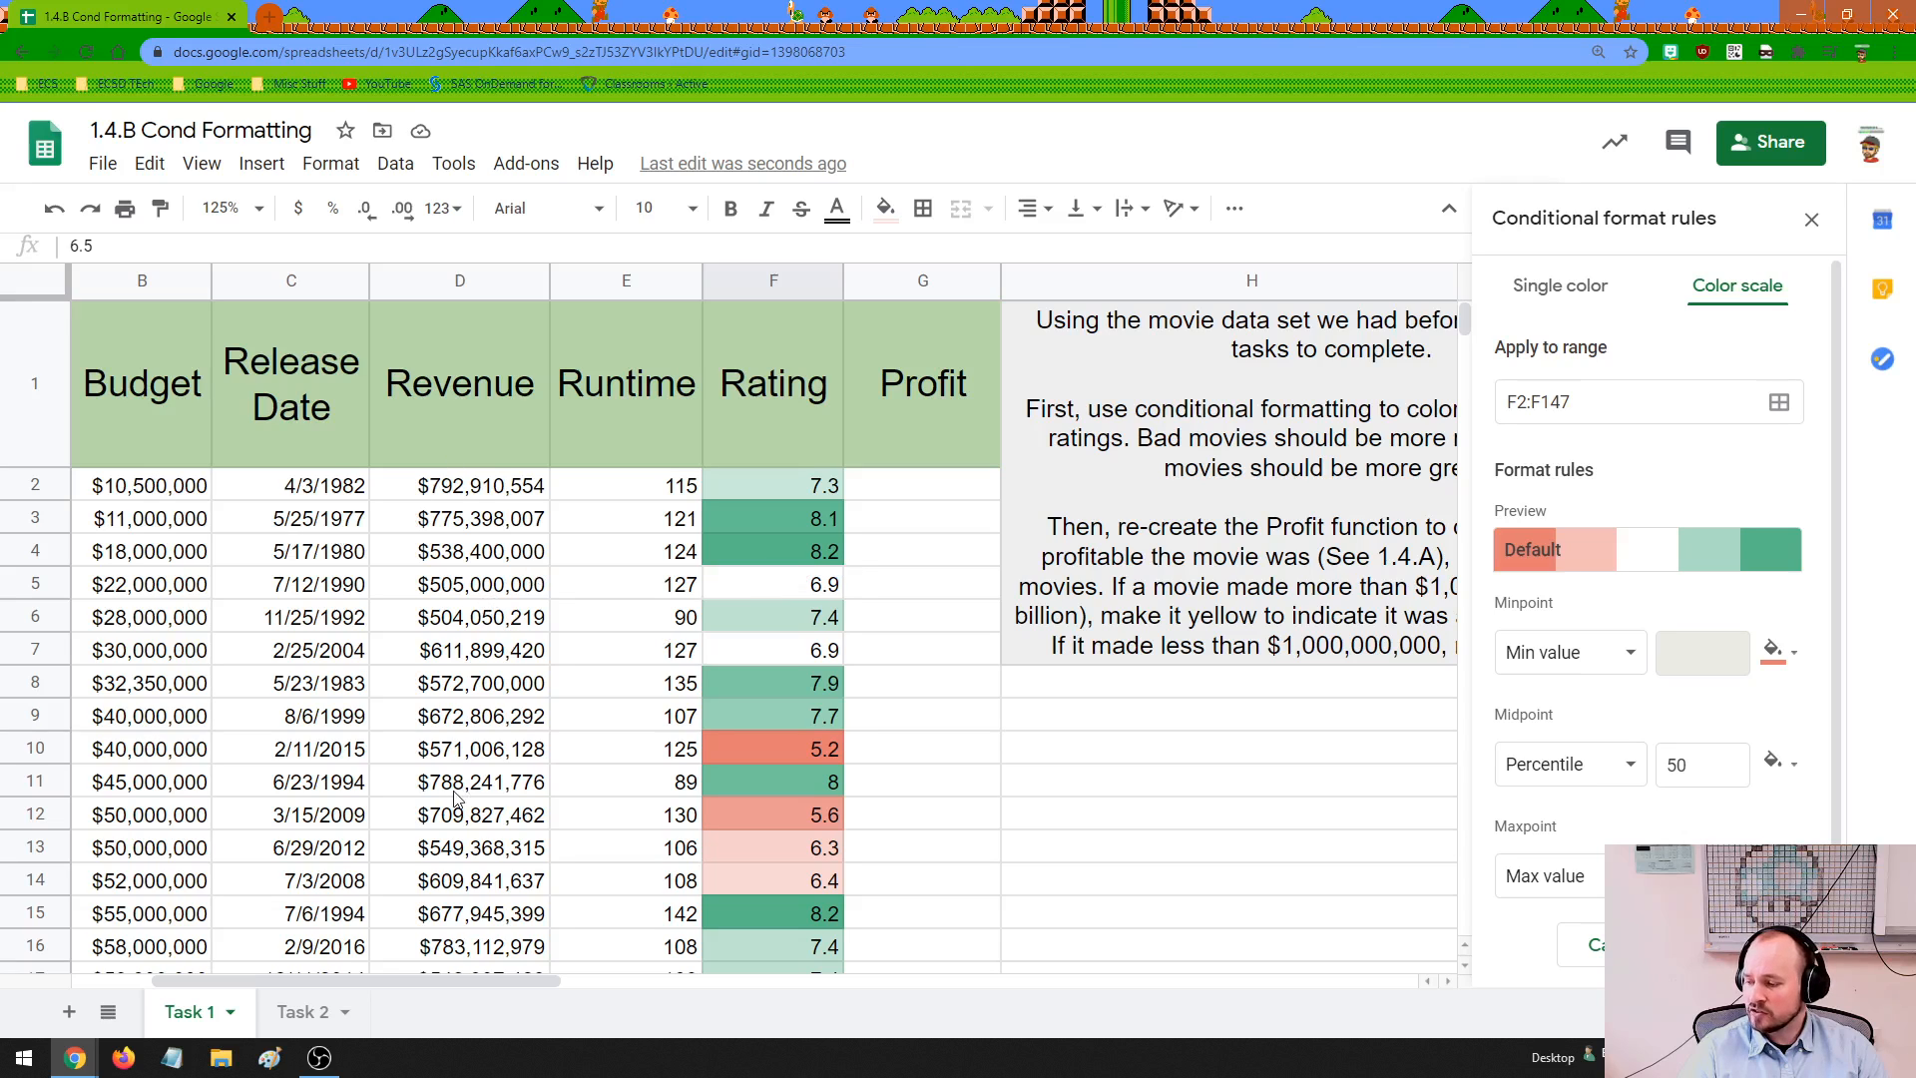
Select Profit cells G2:G15 and change the open F2:F147 rule to a single default color for values greater than 1
{"action": "left_click_drag", "start_coordinate": [479, 982], "coordinate": [536, 996]}
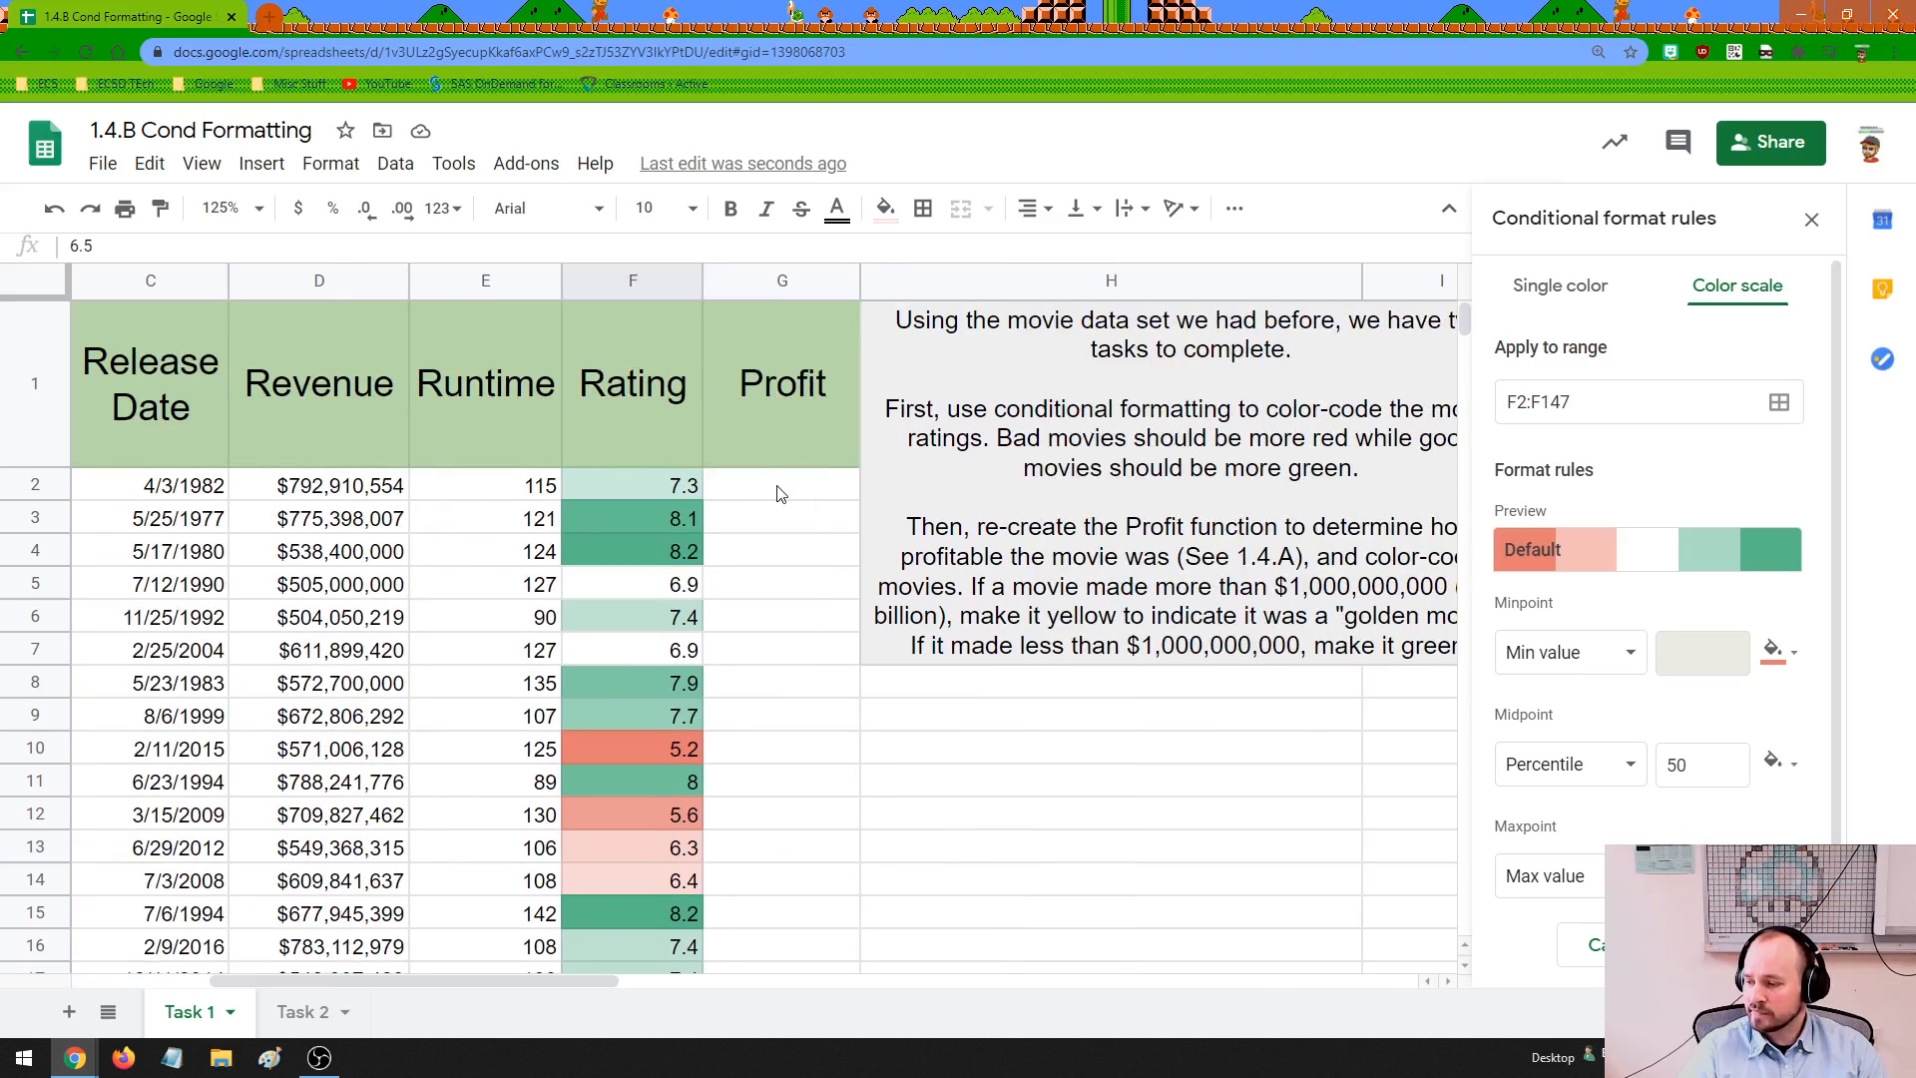
{"action": "left_click_drag", "start_coordinate": [782, 488], "coordinate": [774, 913]}
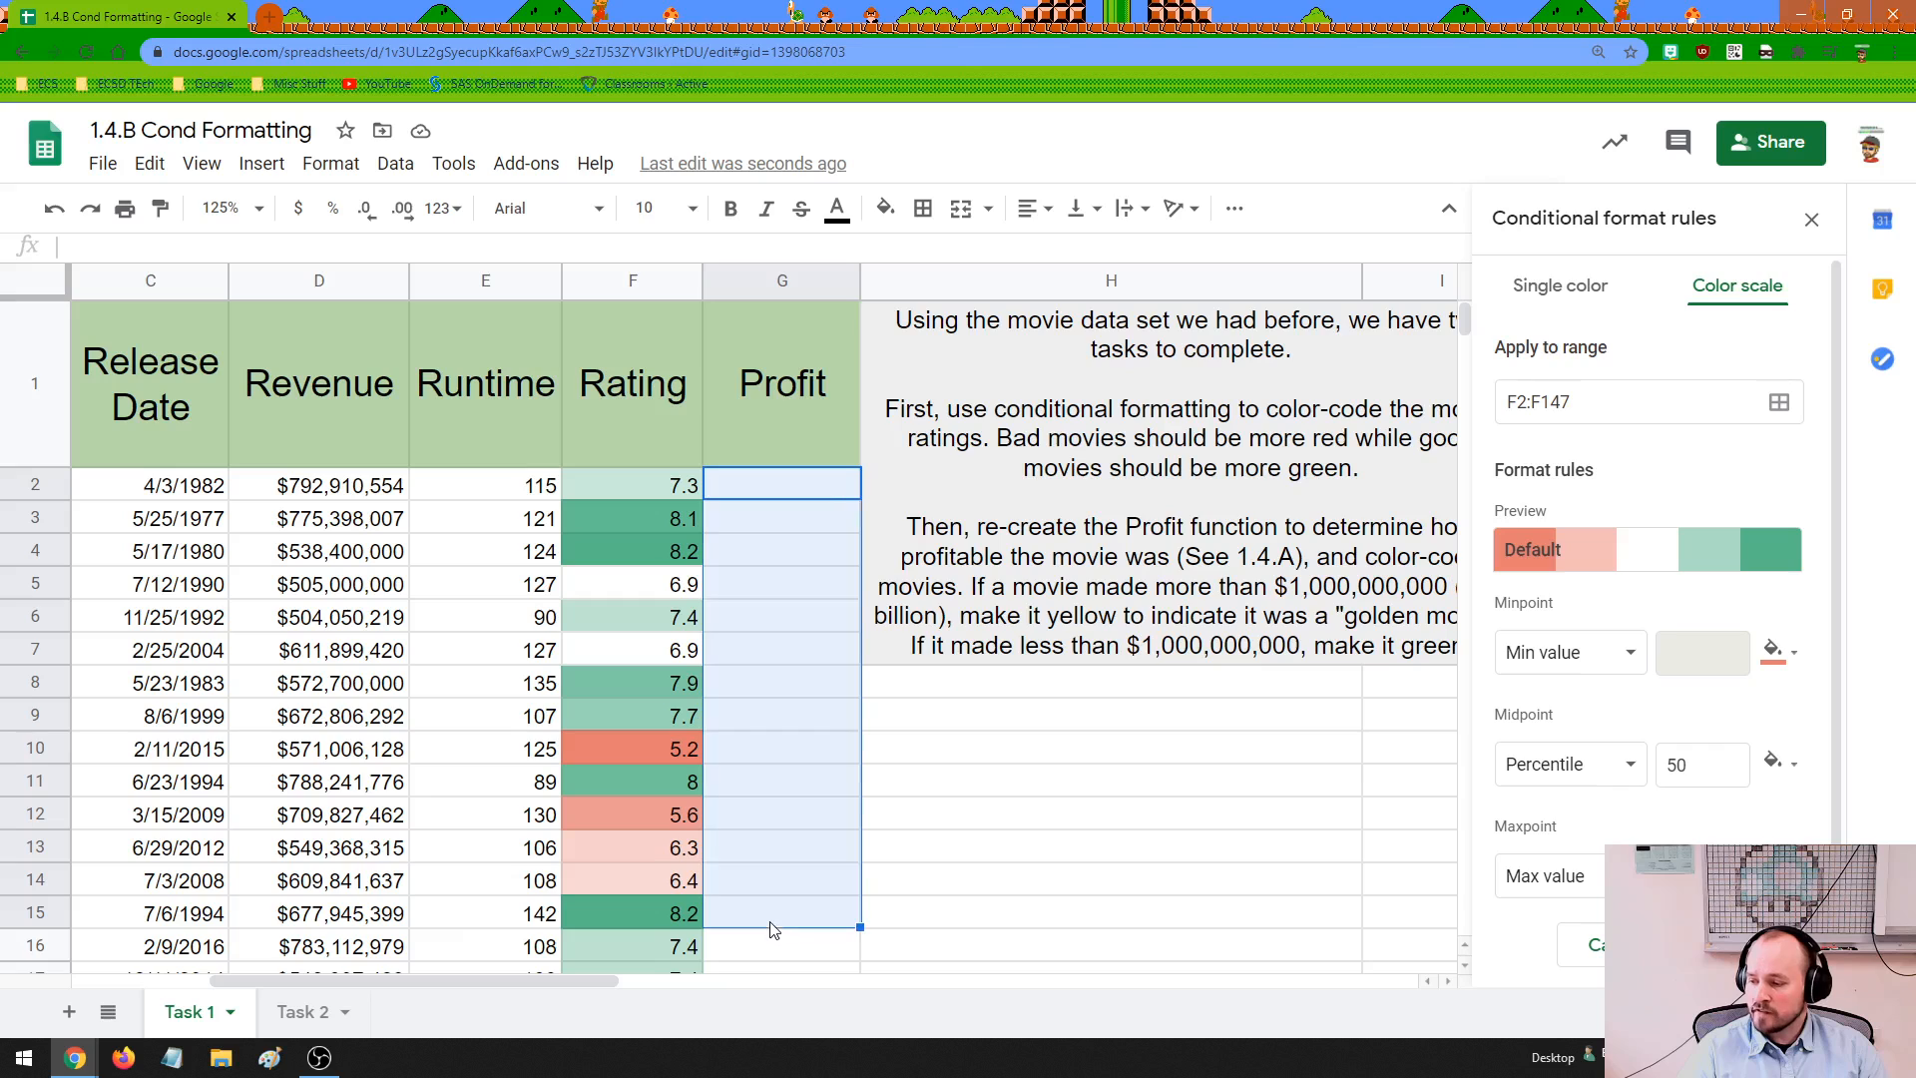
{"action": "left_click_drag", "start_coordinate": [511, 978], "coordinate": [556, 982]}
{"action": "left_click", "coordinate": [1561, 290]}
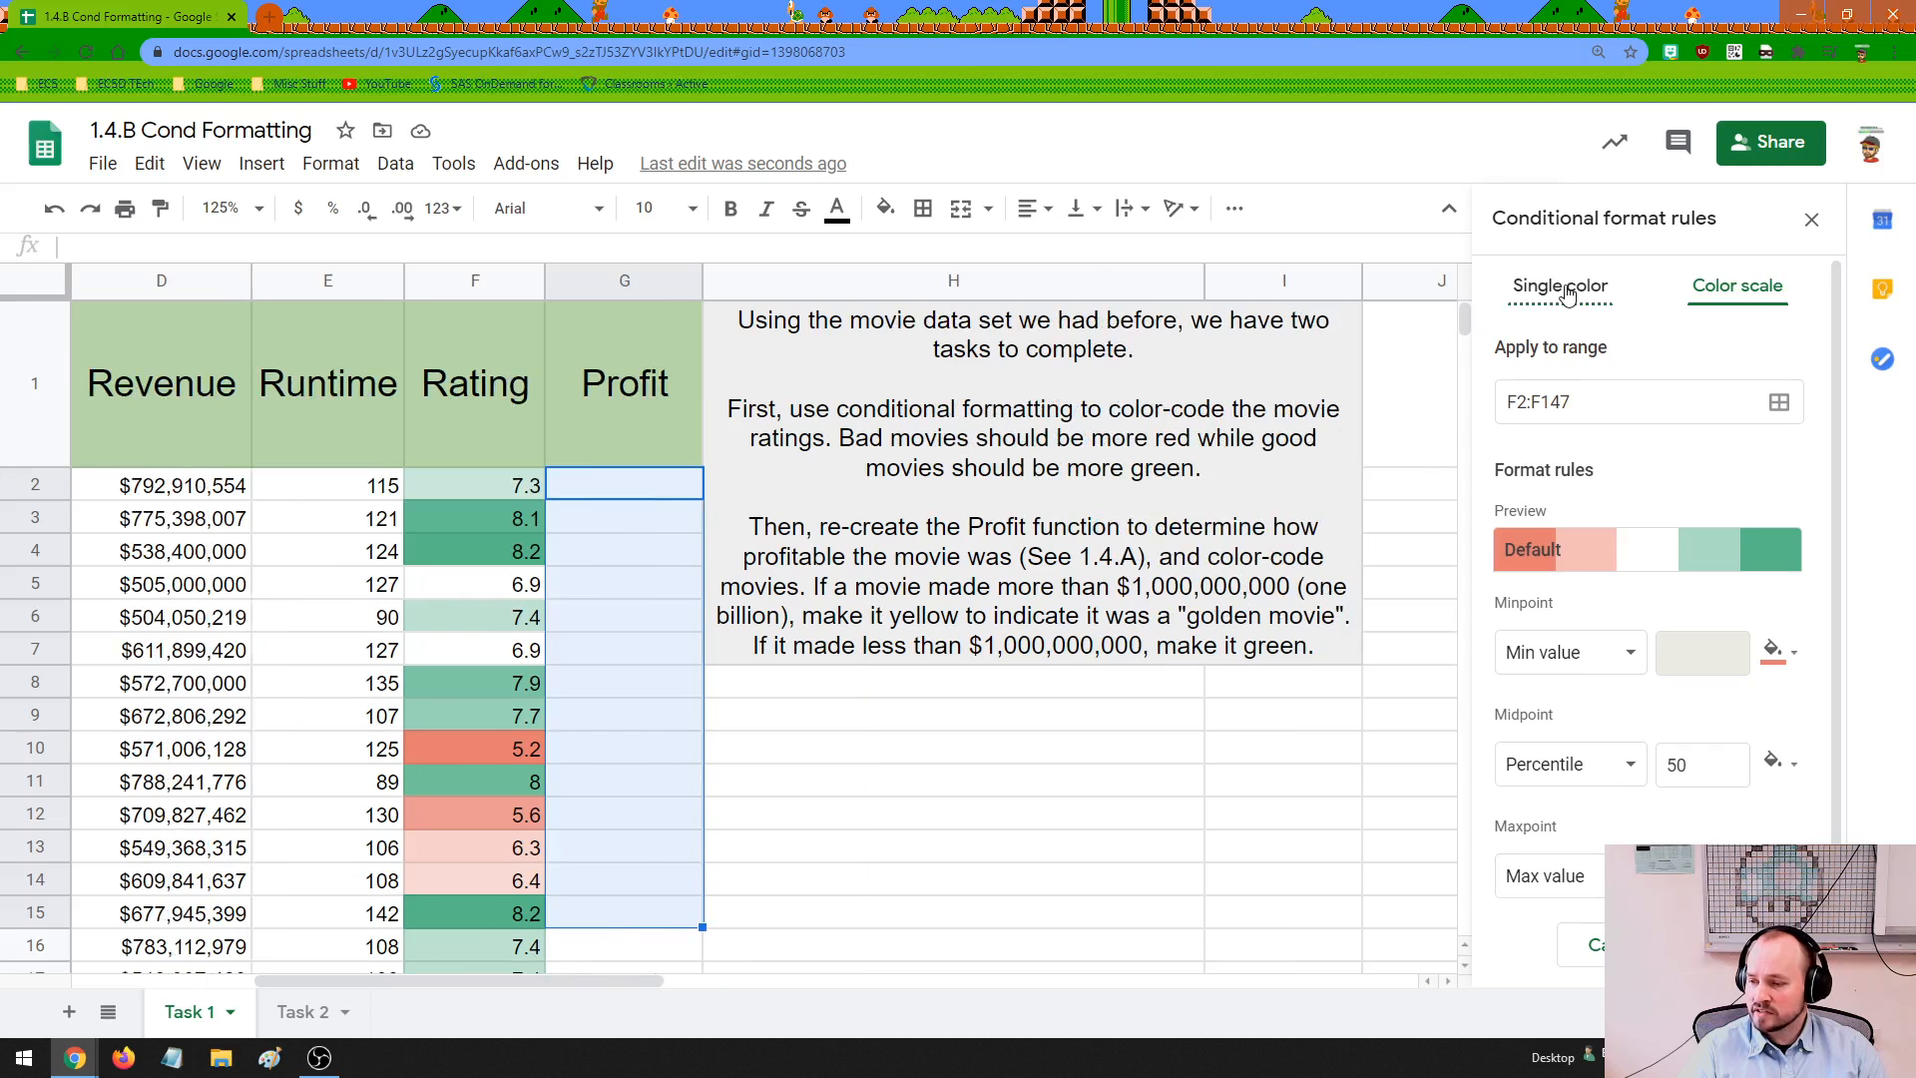
{"action": "left_click", "coordinate": [1590, 557]}
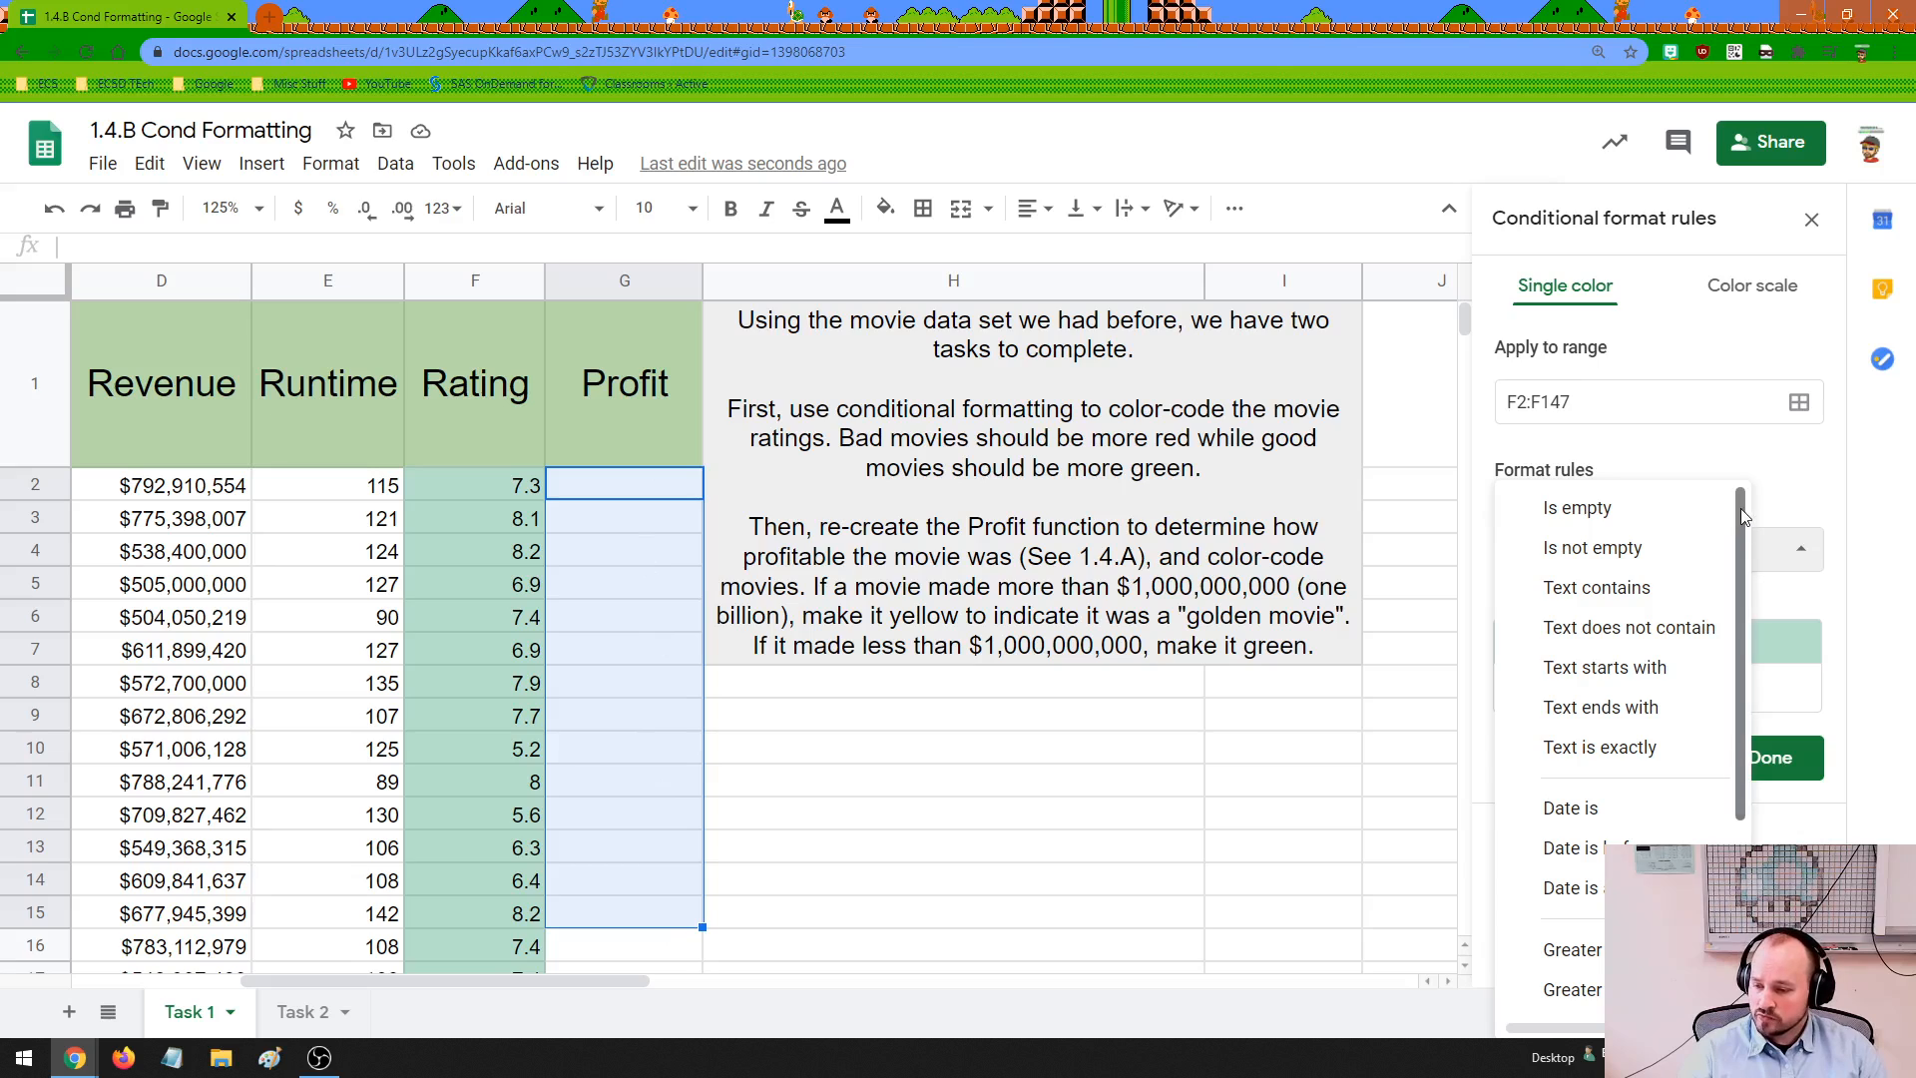
{"action": "left_click_drag", "start_coordinate": [1740, 507], "coordinate": [1738, 710]}
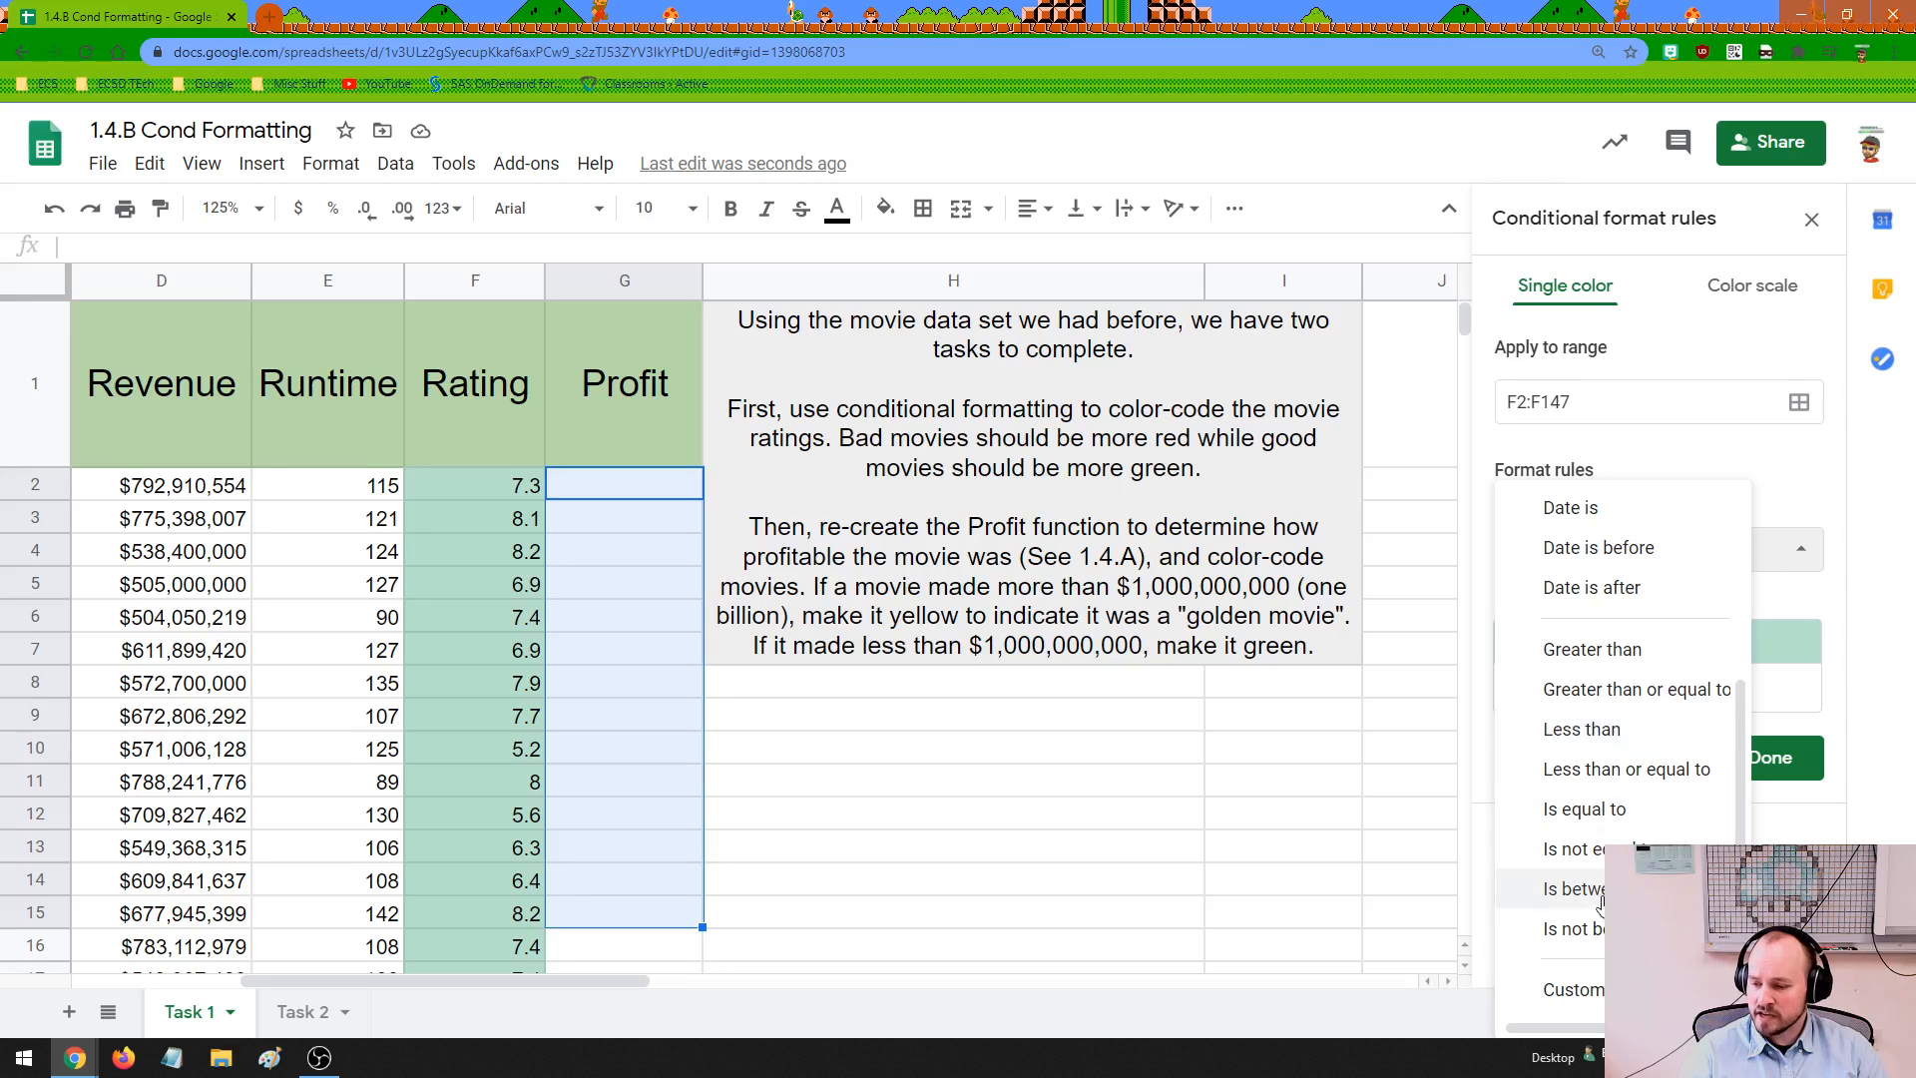
{"action": "left_click", "coordinate": [1589, 649]}
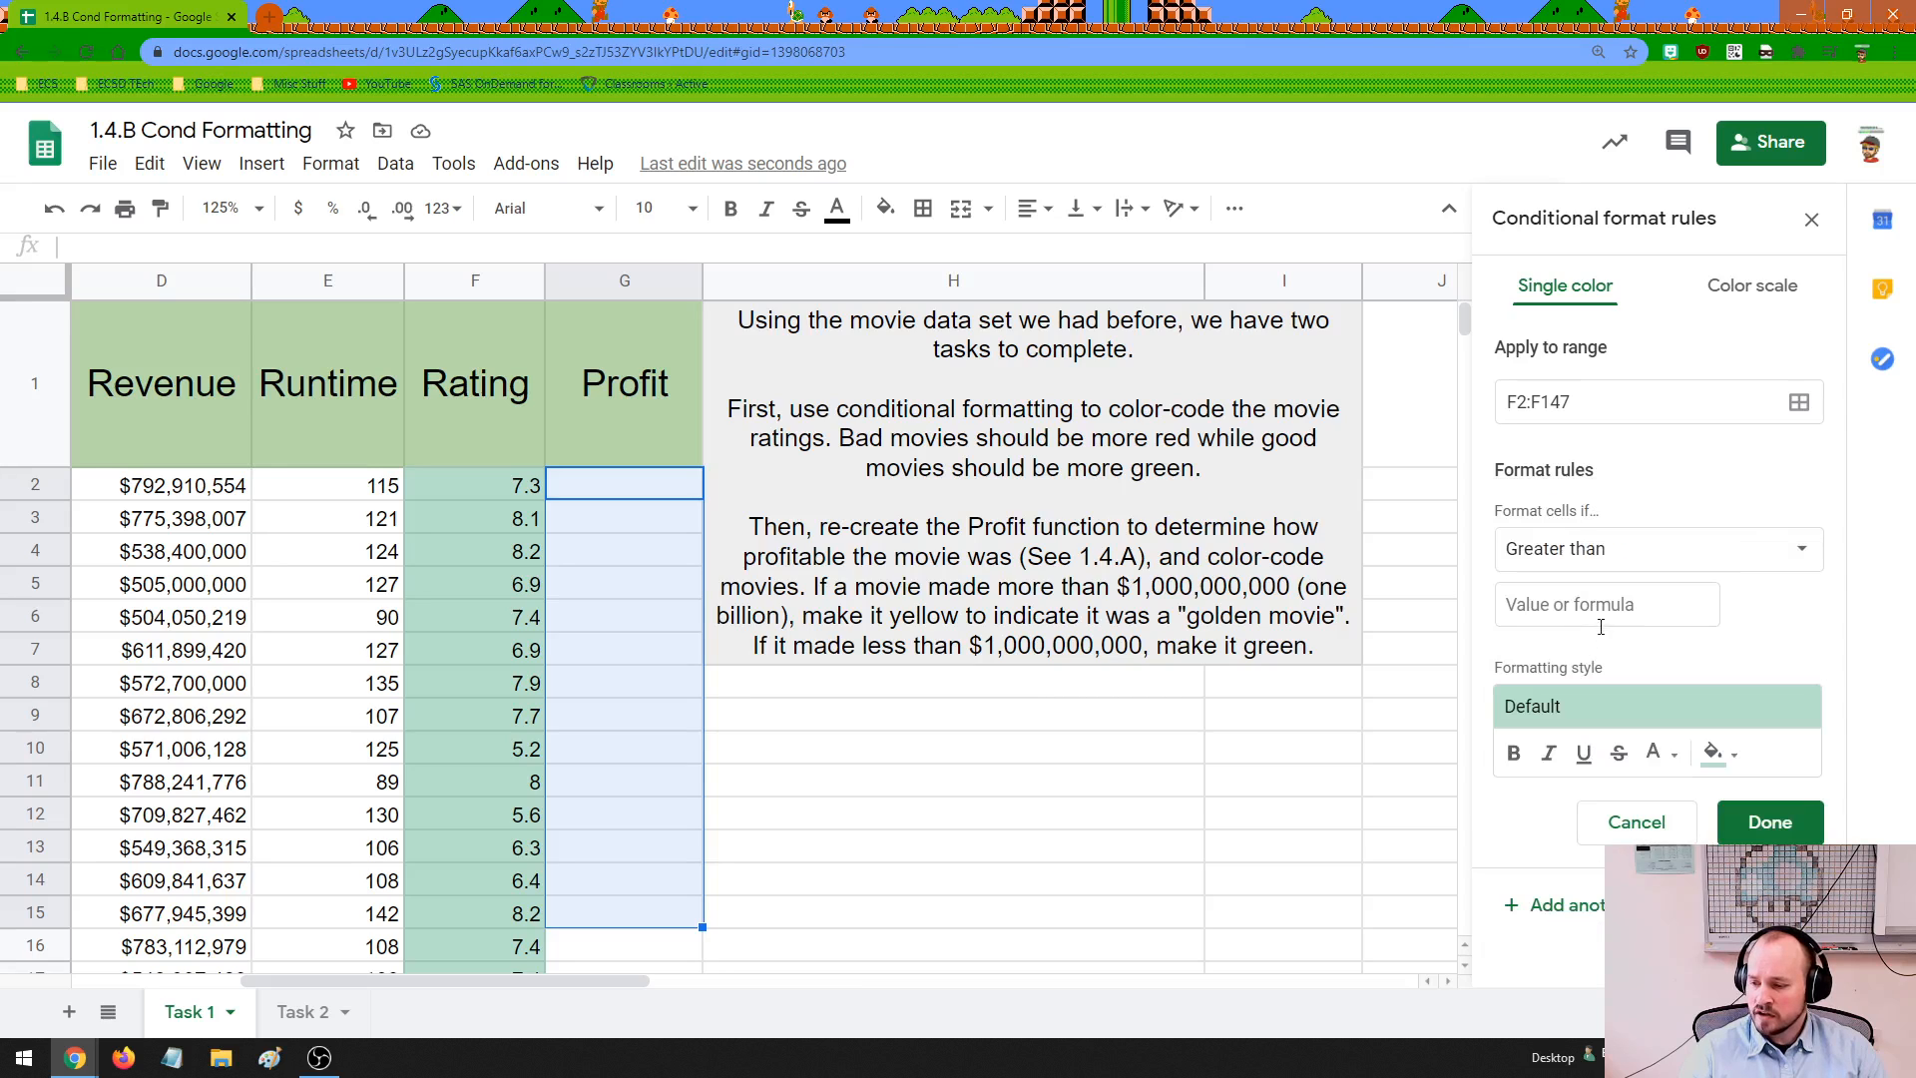
{"action": "left_click", "coordinate": [1593, 607]}
{"action": "type", "text": "1"}
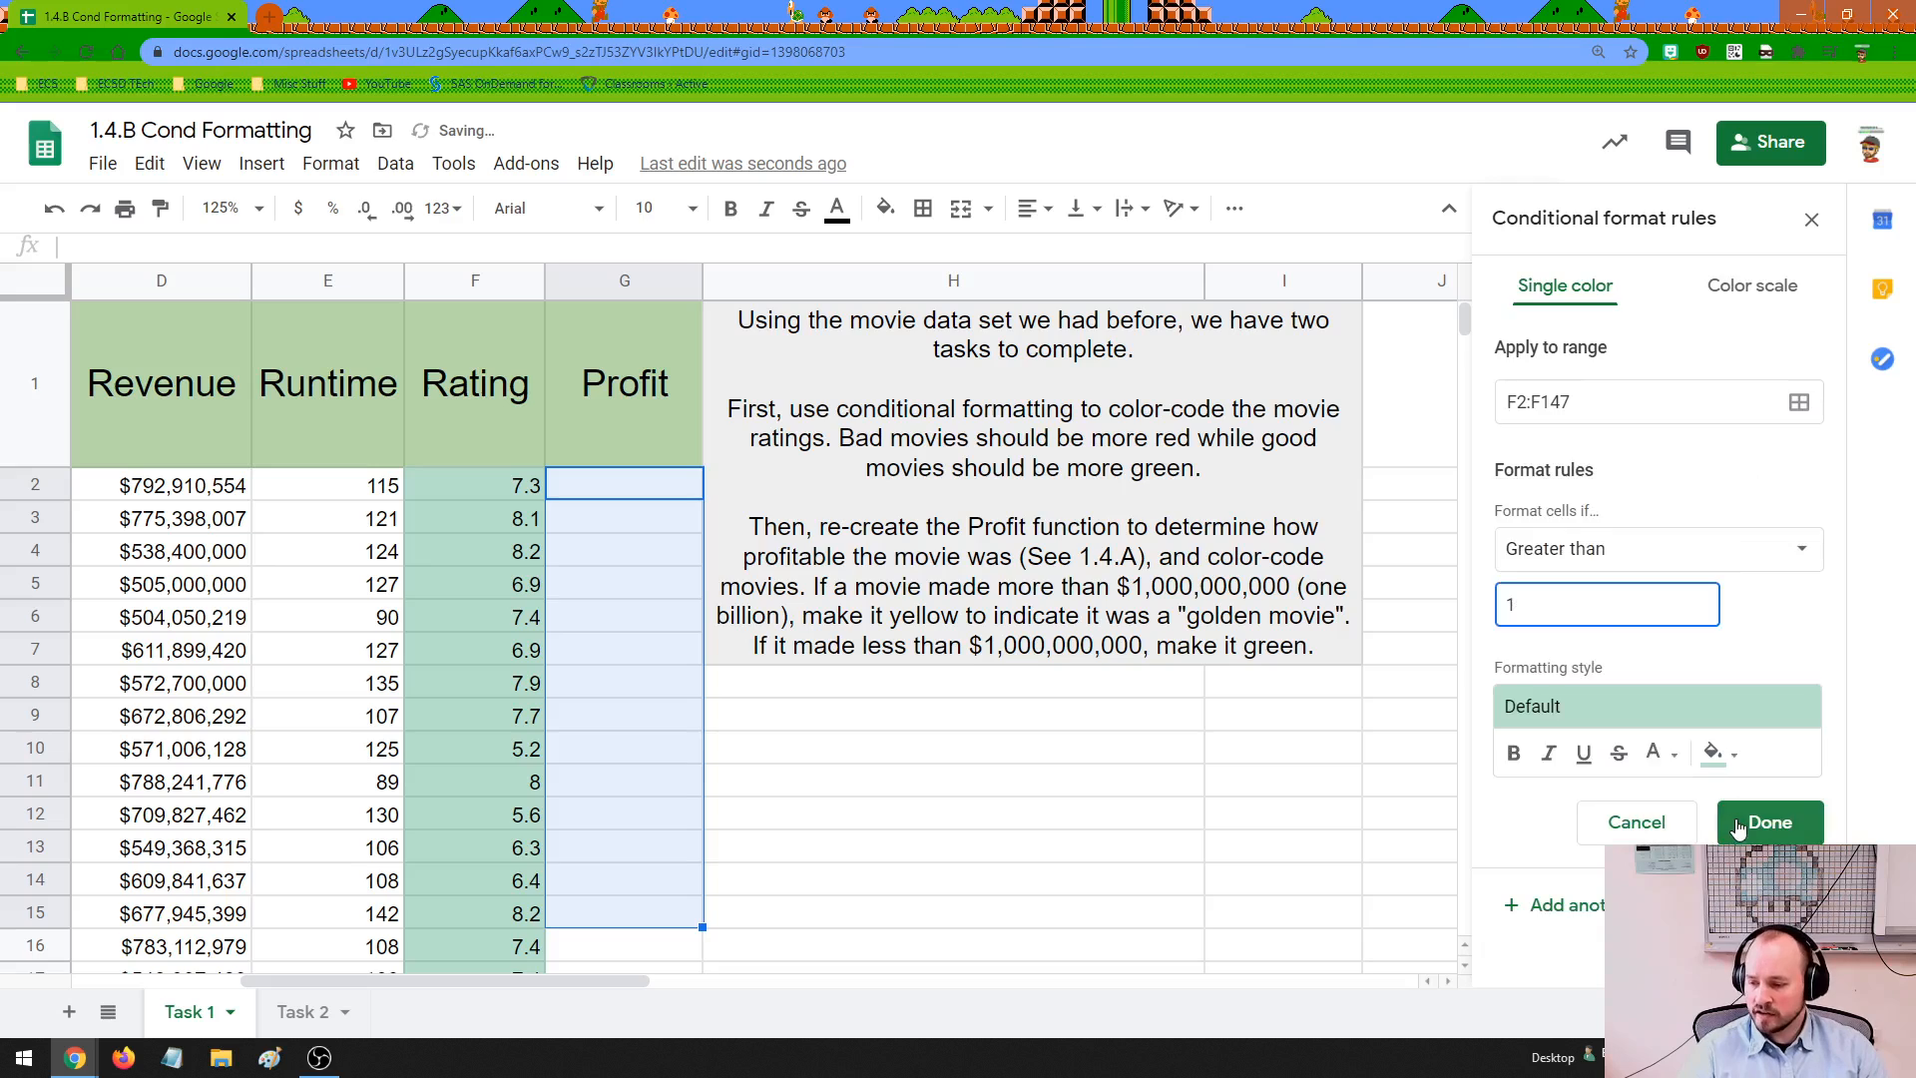
{"action": "left_click", "coordinate": [1766, 821]}
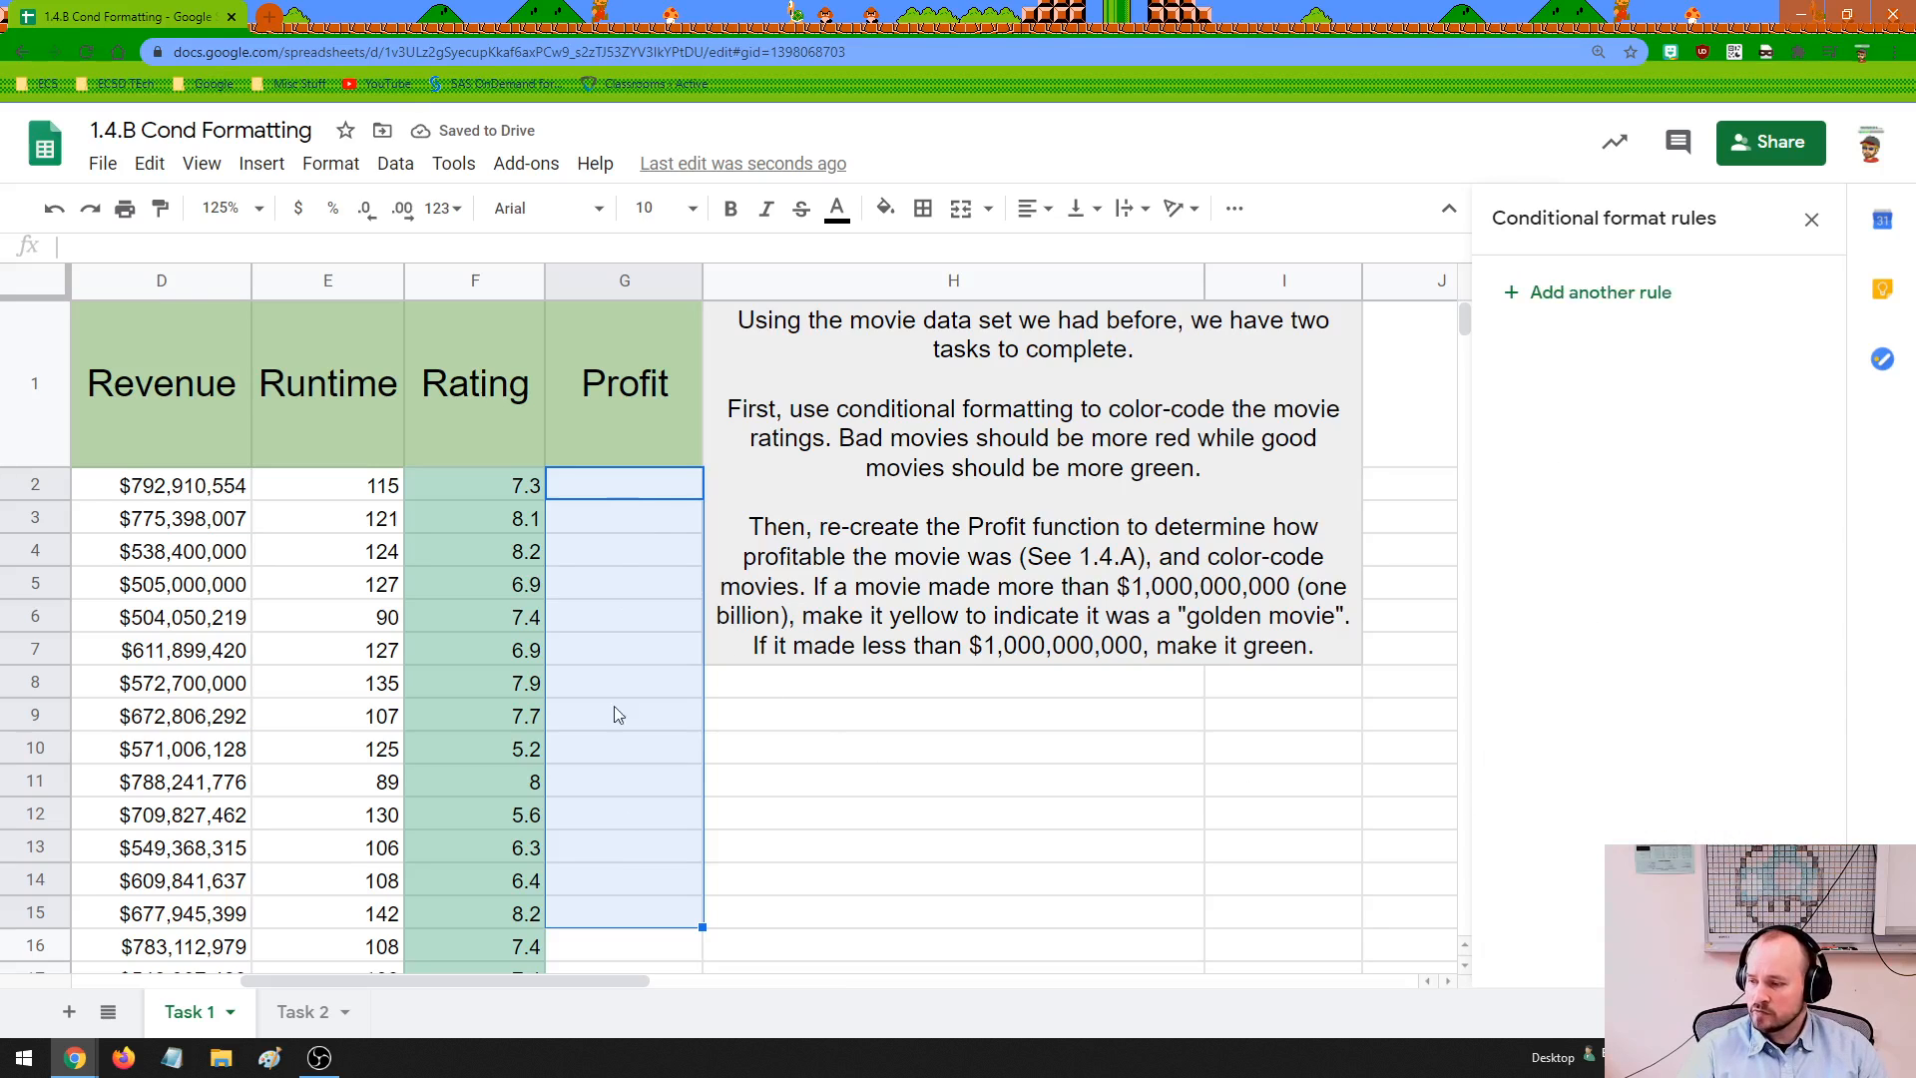
{"action": "left_click", "coordinate": [1564, 299]}
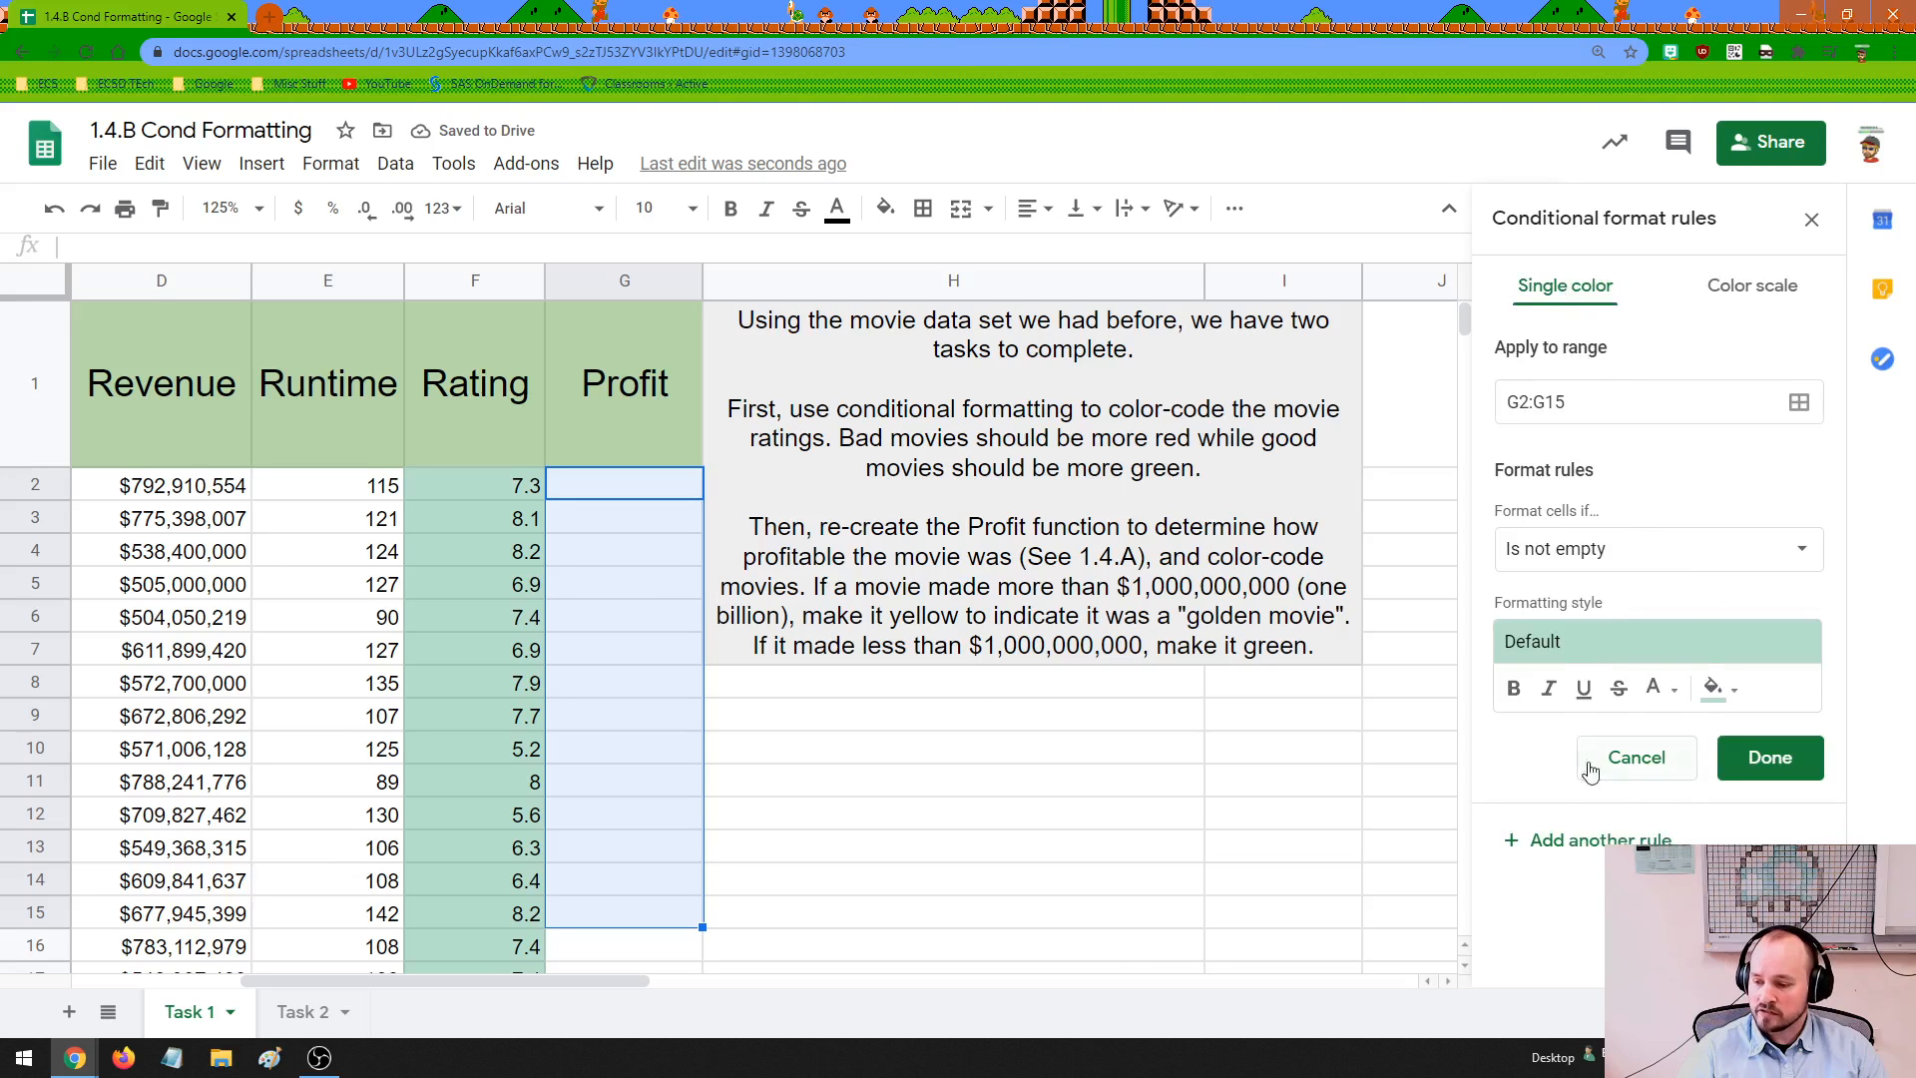
{"action": "left_click", "coordinate": [1581, 844]}
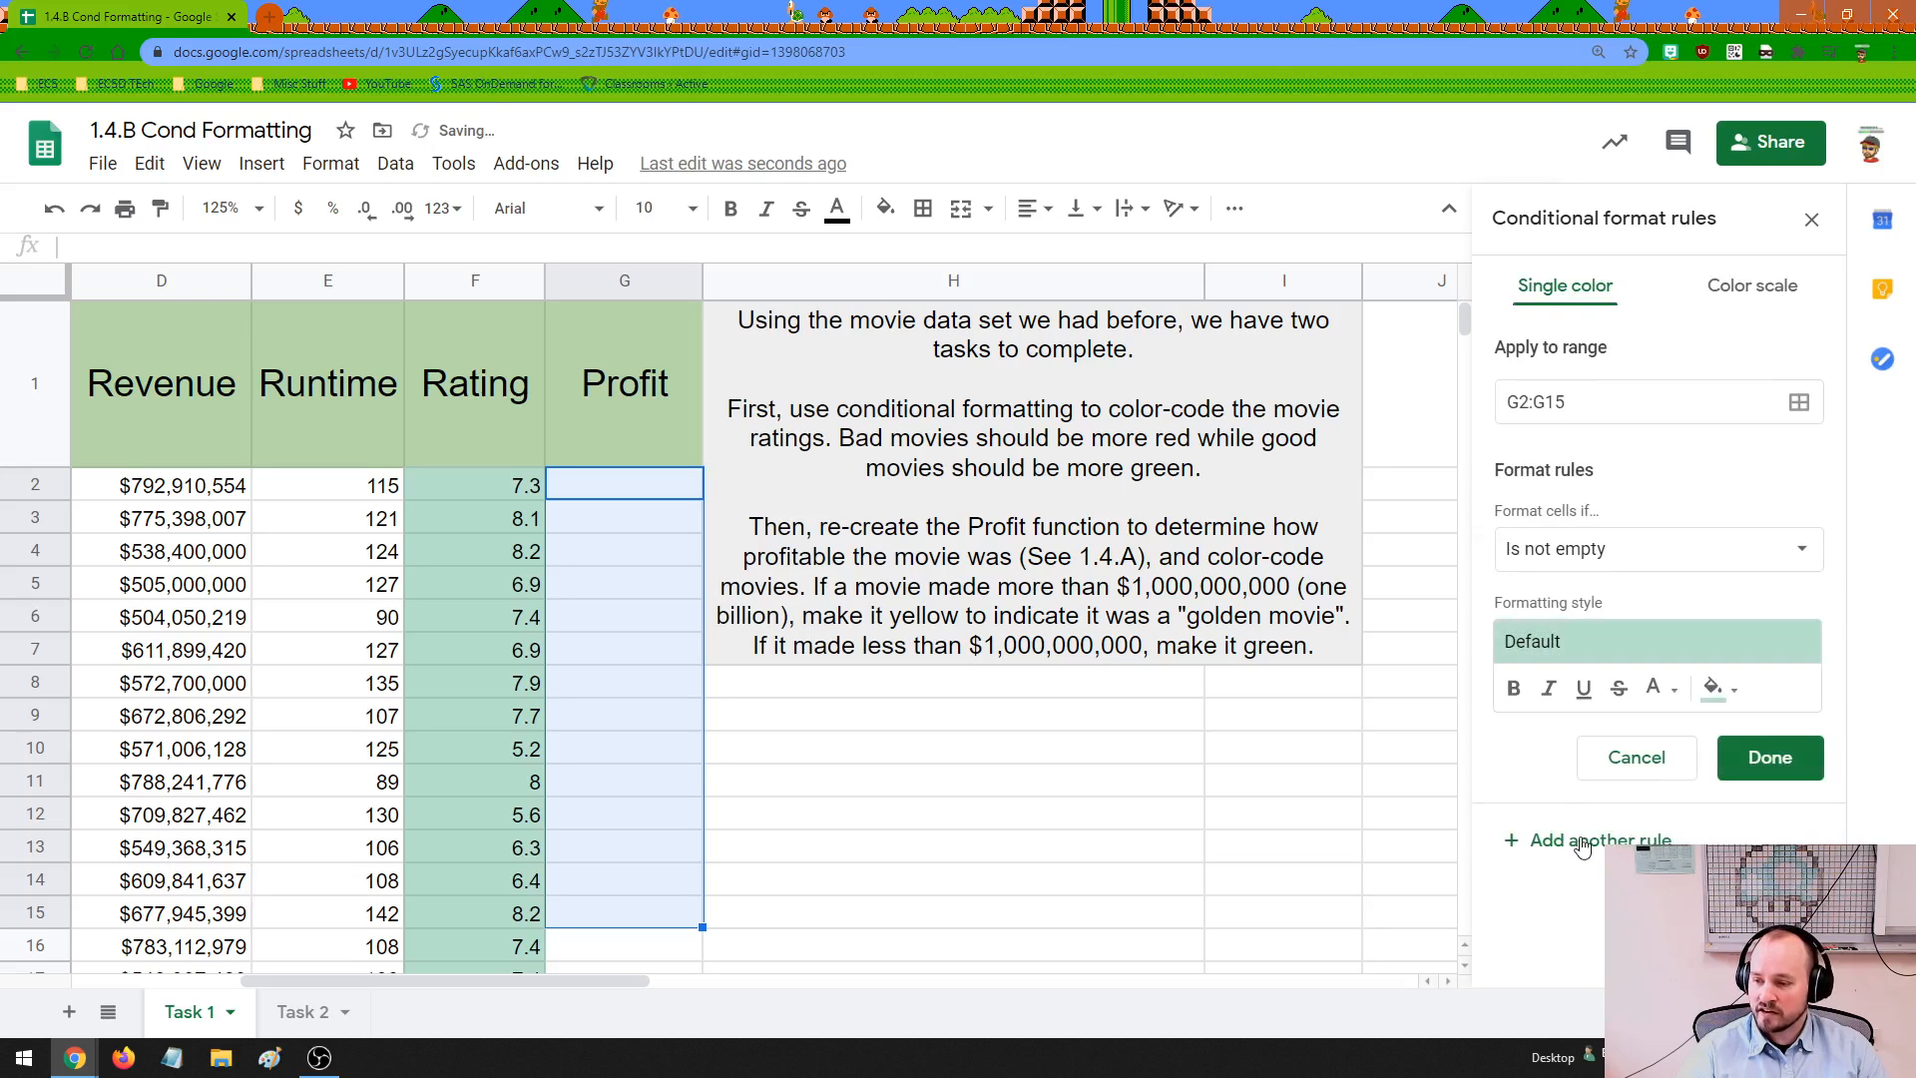
{"action": "left_click", "coordinate": [1812, 221]}
{"action": "left_click", "coordinate": [624, 488]}
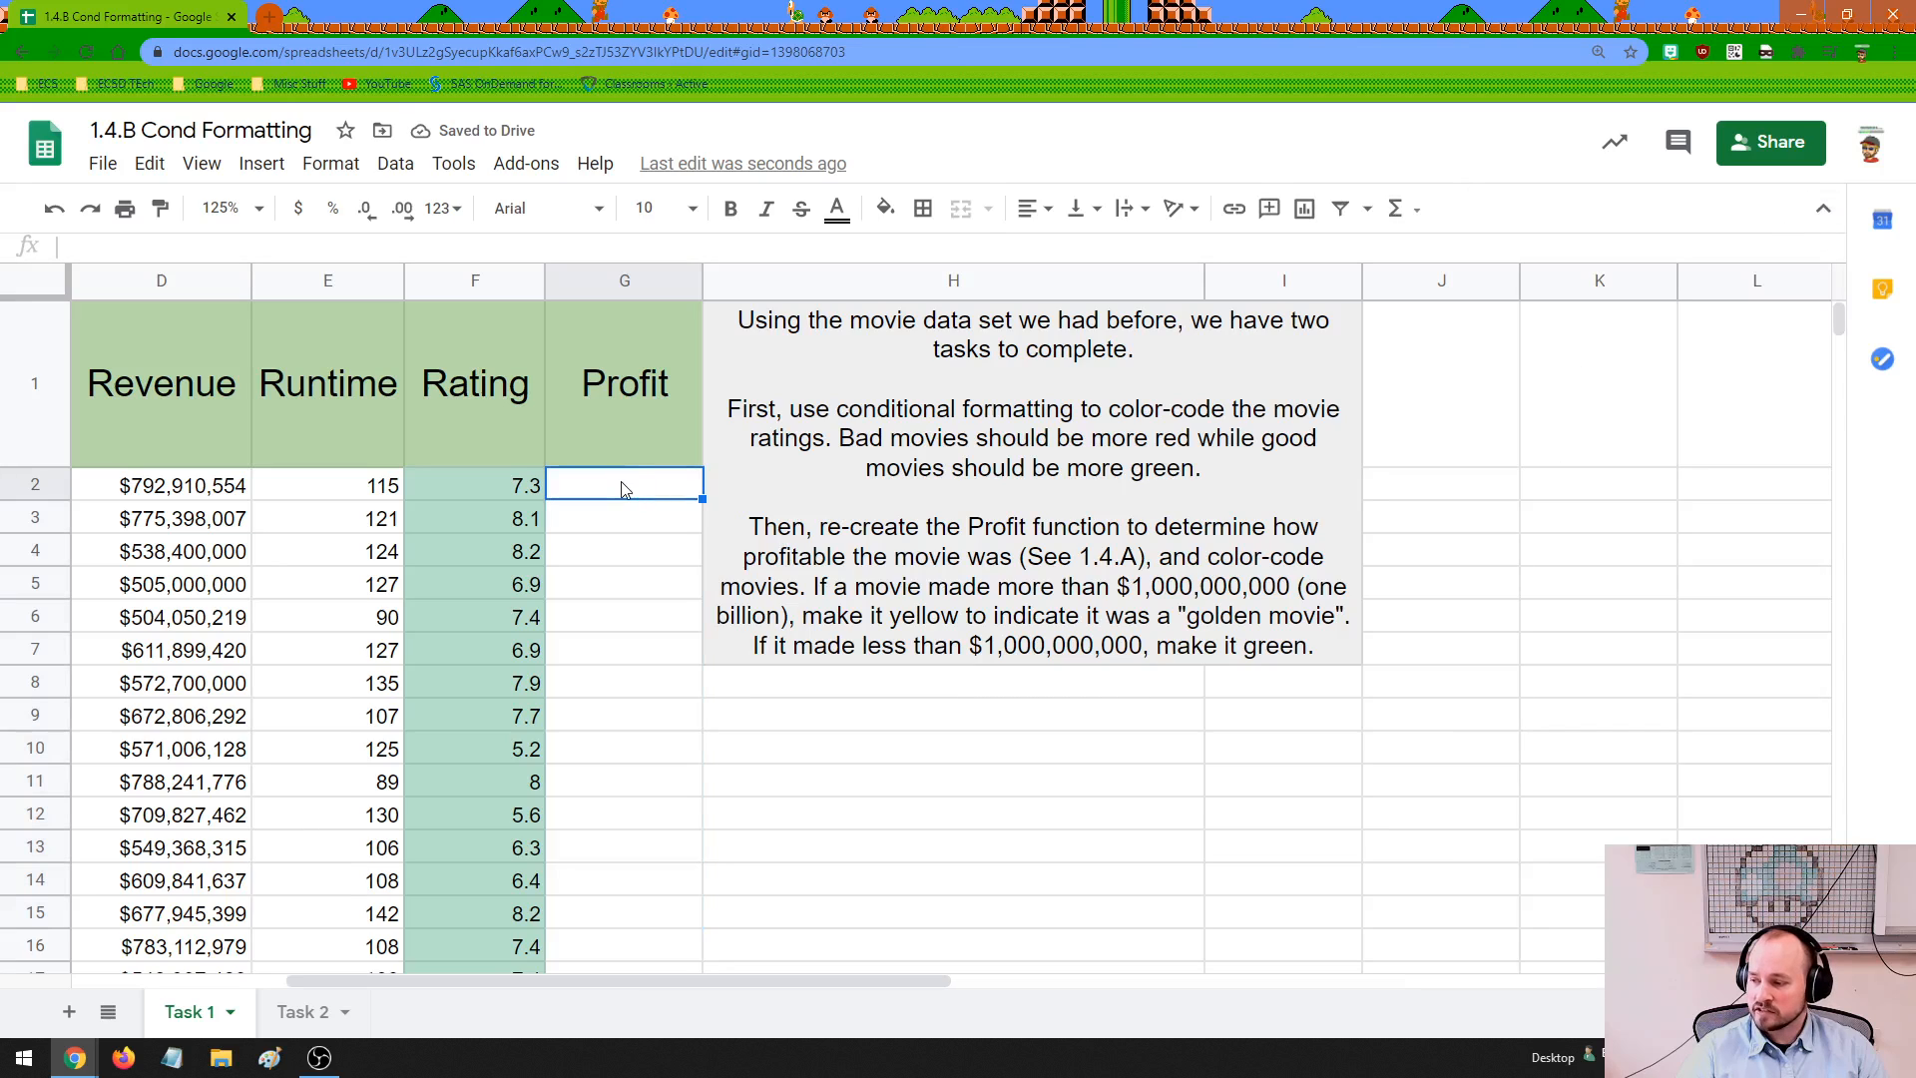
{"action": "left_click_drag", "start_coordinate": [622, 489], "coordinate": [649, 949]}
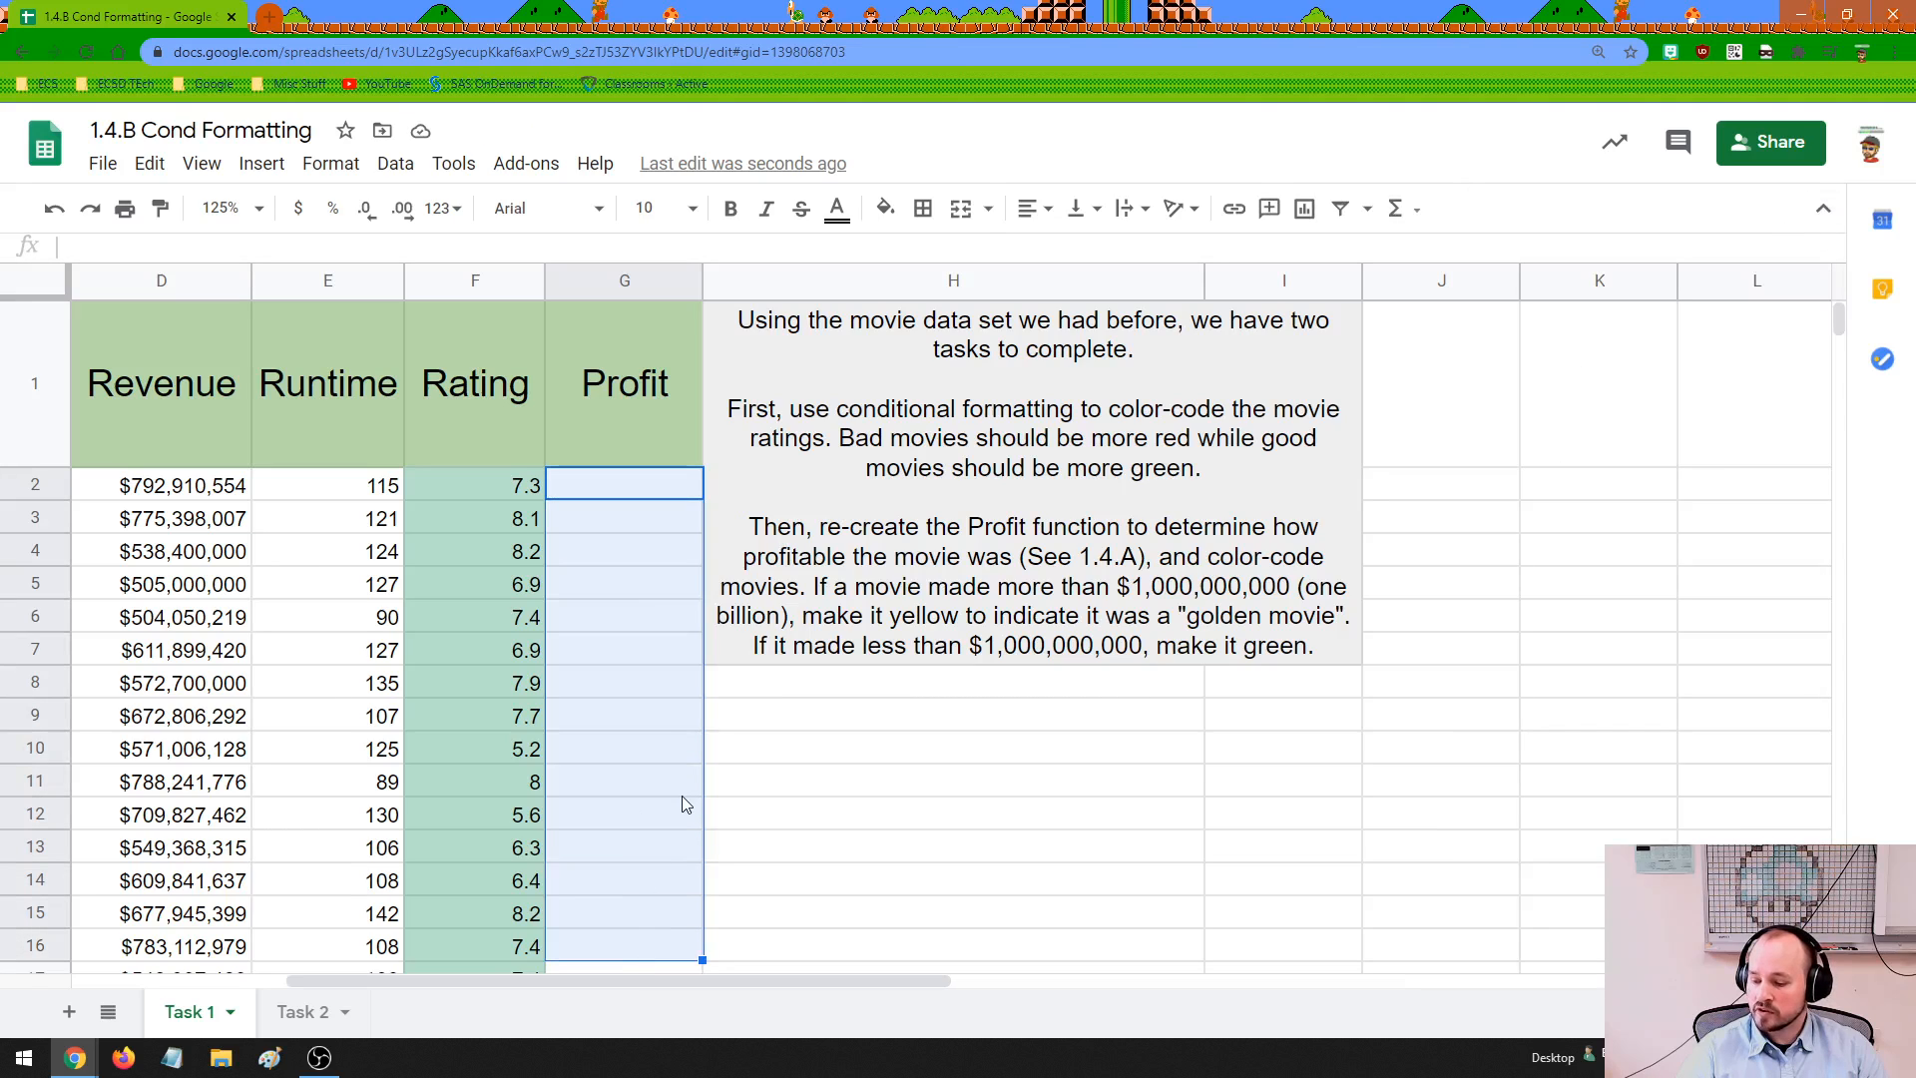
{"action": "left_click", "coordinate": [669, 690]}
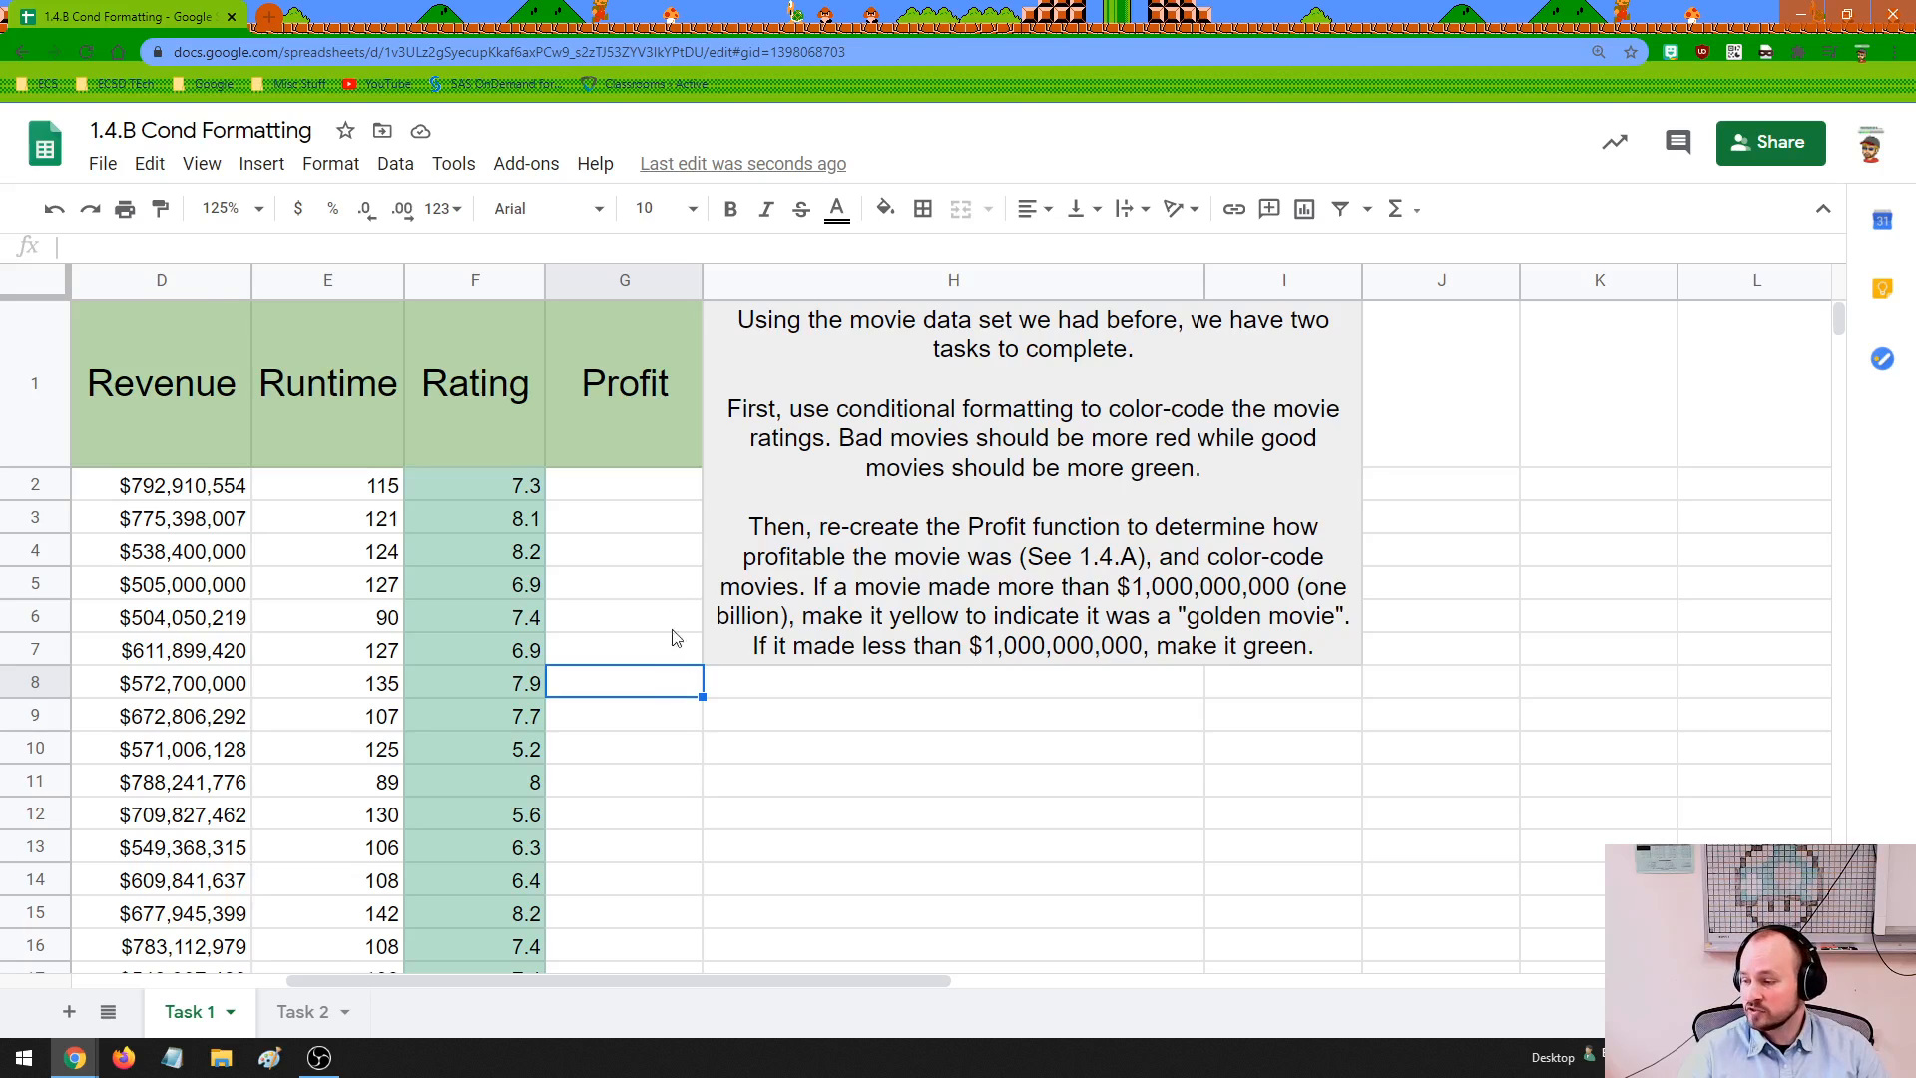
Undo the conditional formatting changes until the Rating column has no color shading
{"action": "left_click_drag", "start_coordinate": [647, 491], "coordinate": [628, 916]}
{"action": "left_click", "coordinate": [637, 720]}
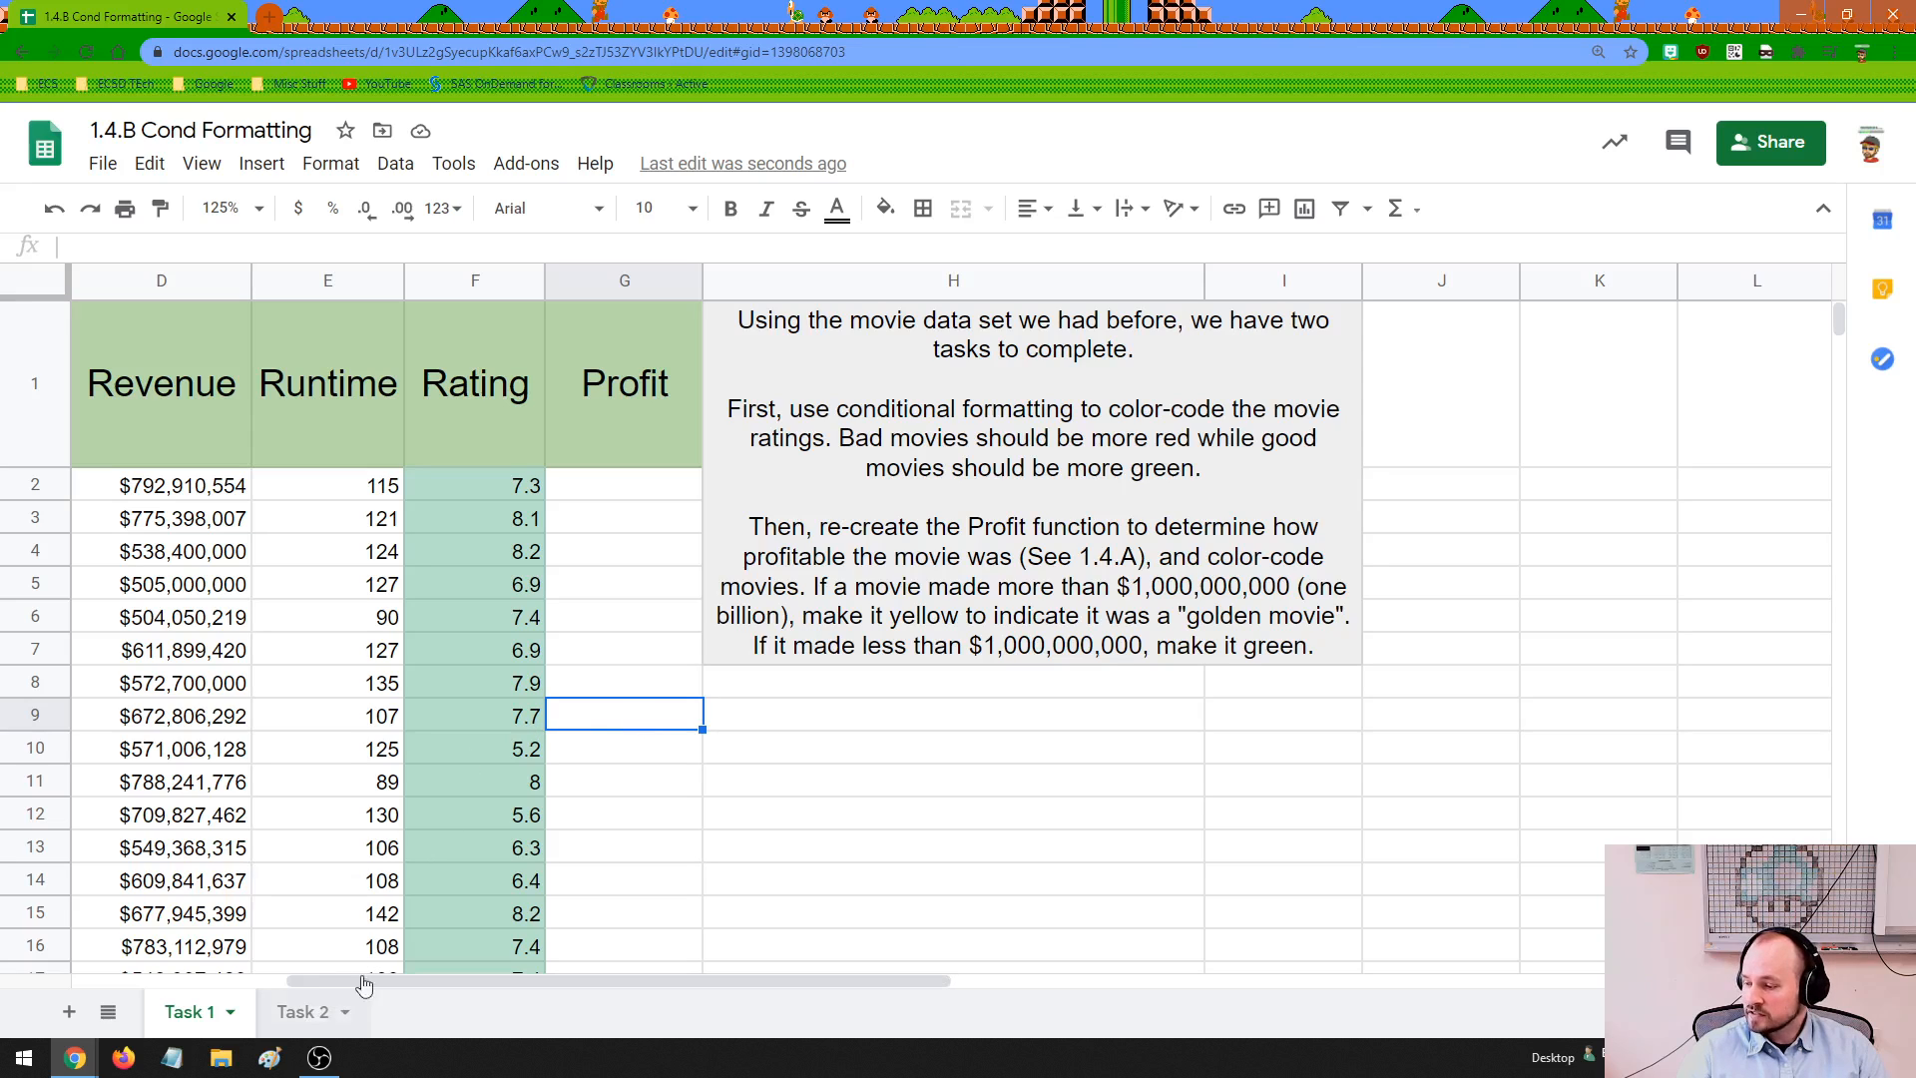
{"action": "left_click", "coordinate": [787, 791]}
{"action": "key", "text": "ctrl+z"}
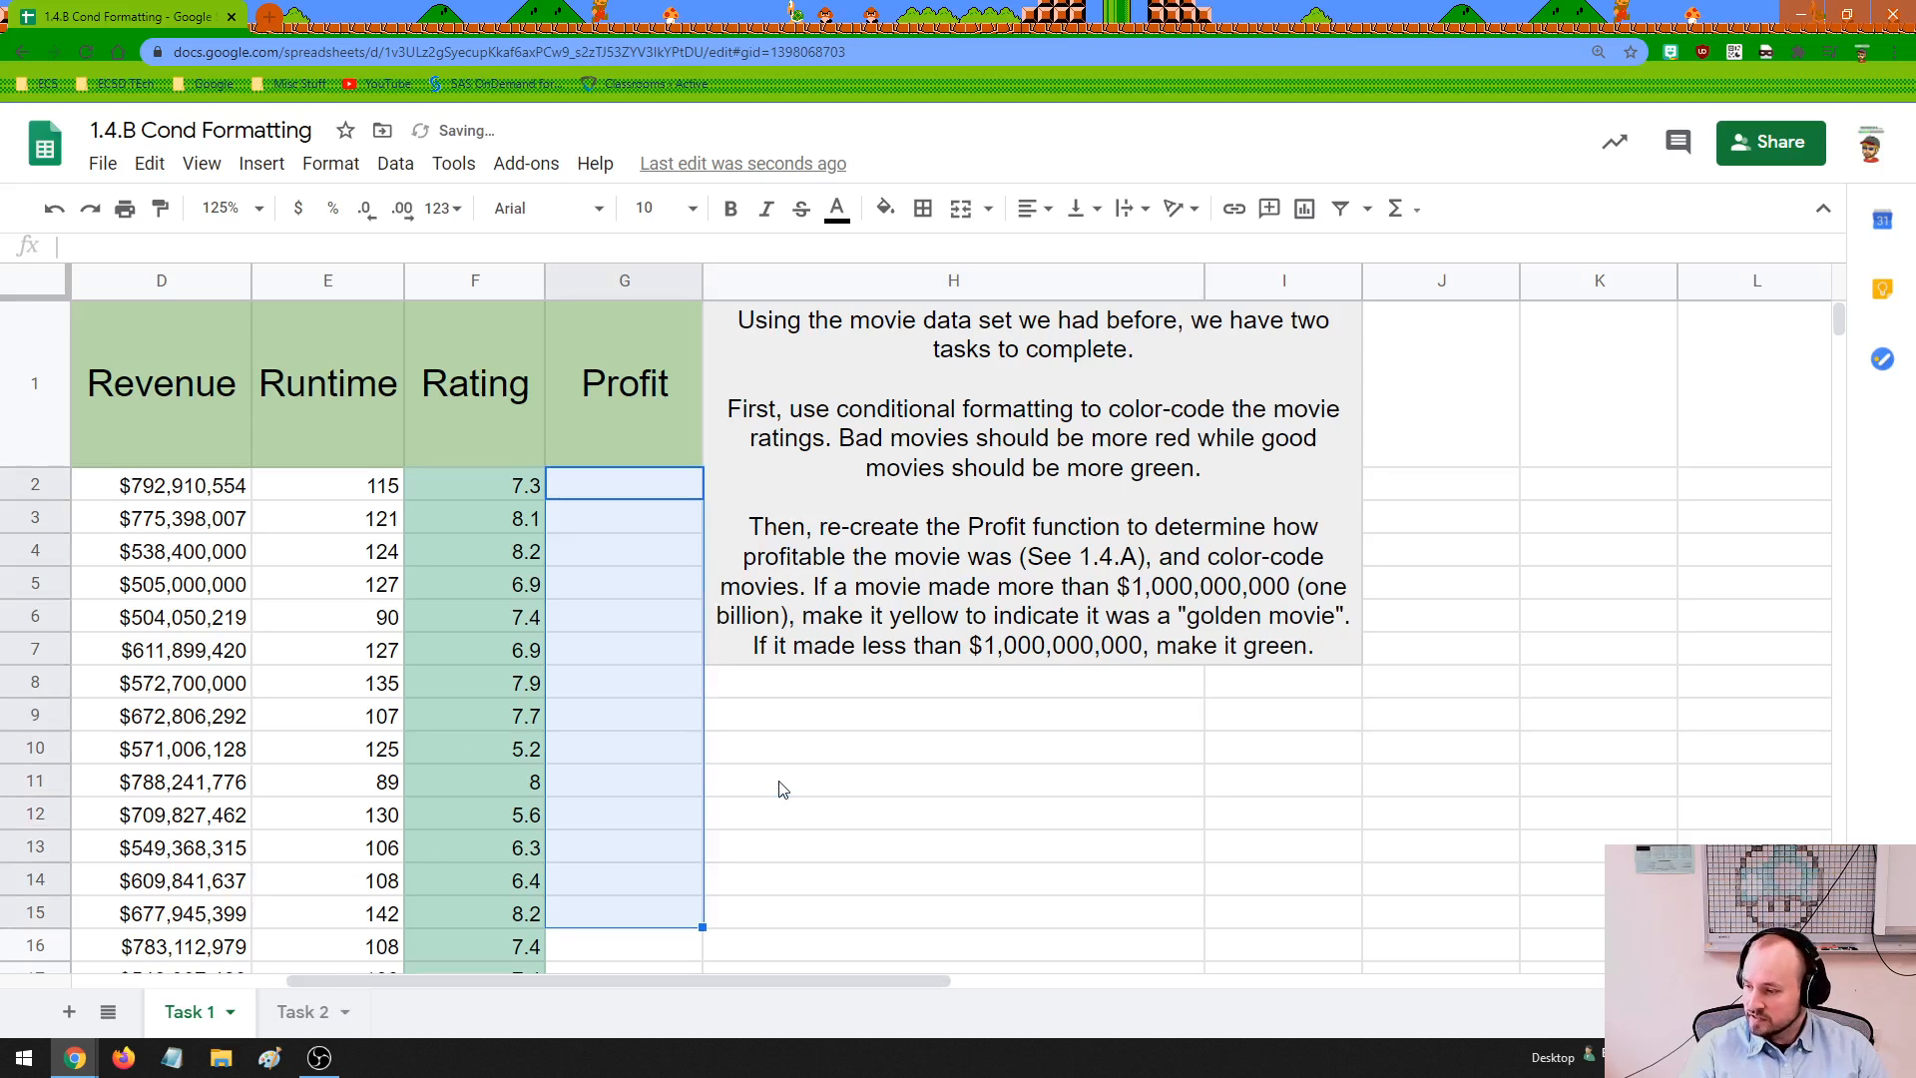
{"action": "key", "text": "ctrl+z"}
{"action": "key", "text": "ctrl+z"}
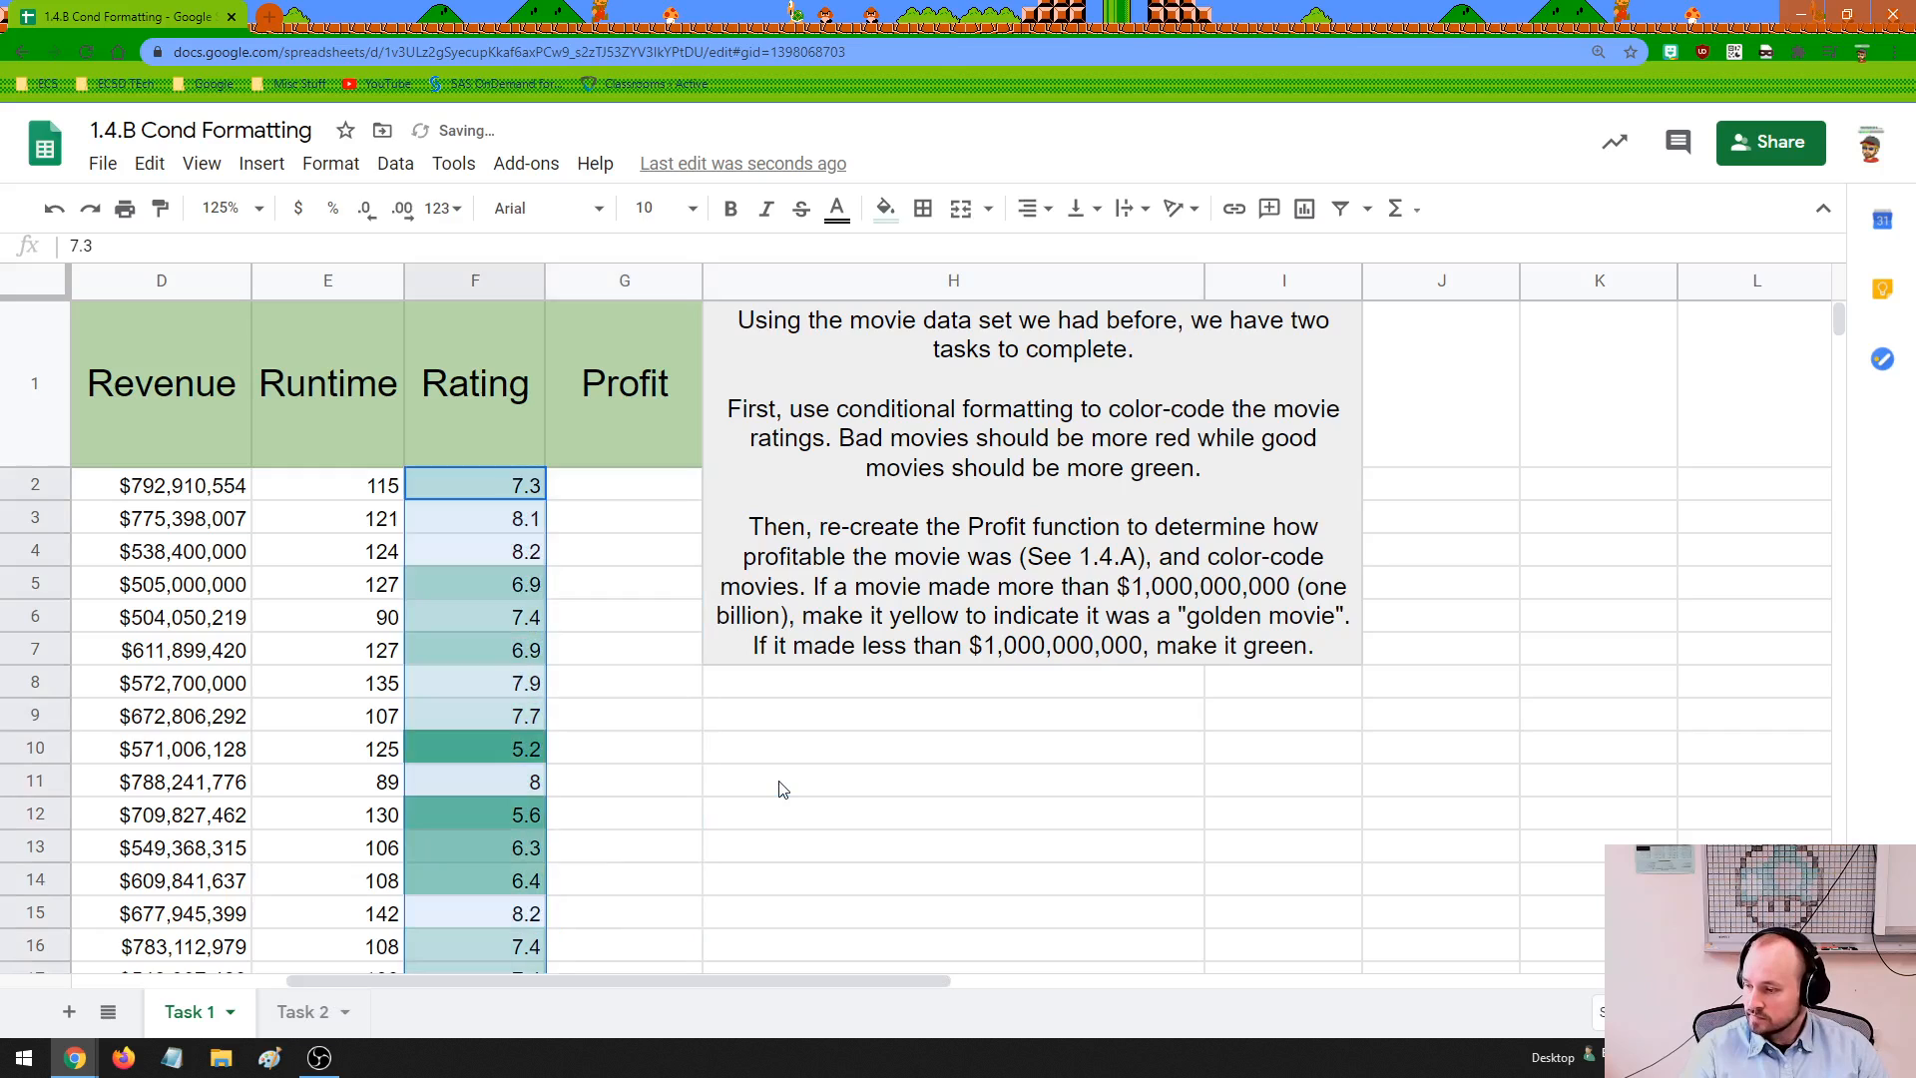
{"action": "key", "text": "ctrl+z"}
{"action": "key", "text": "ctrl+z"}
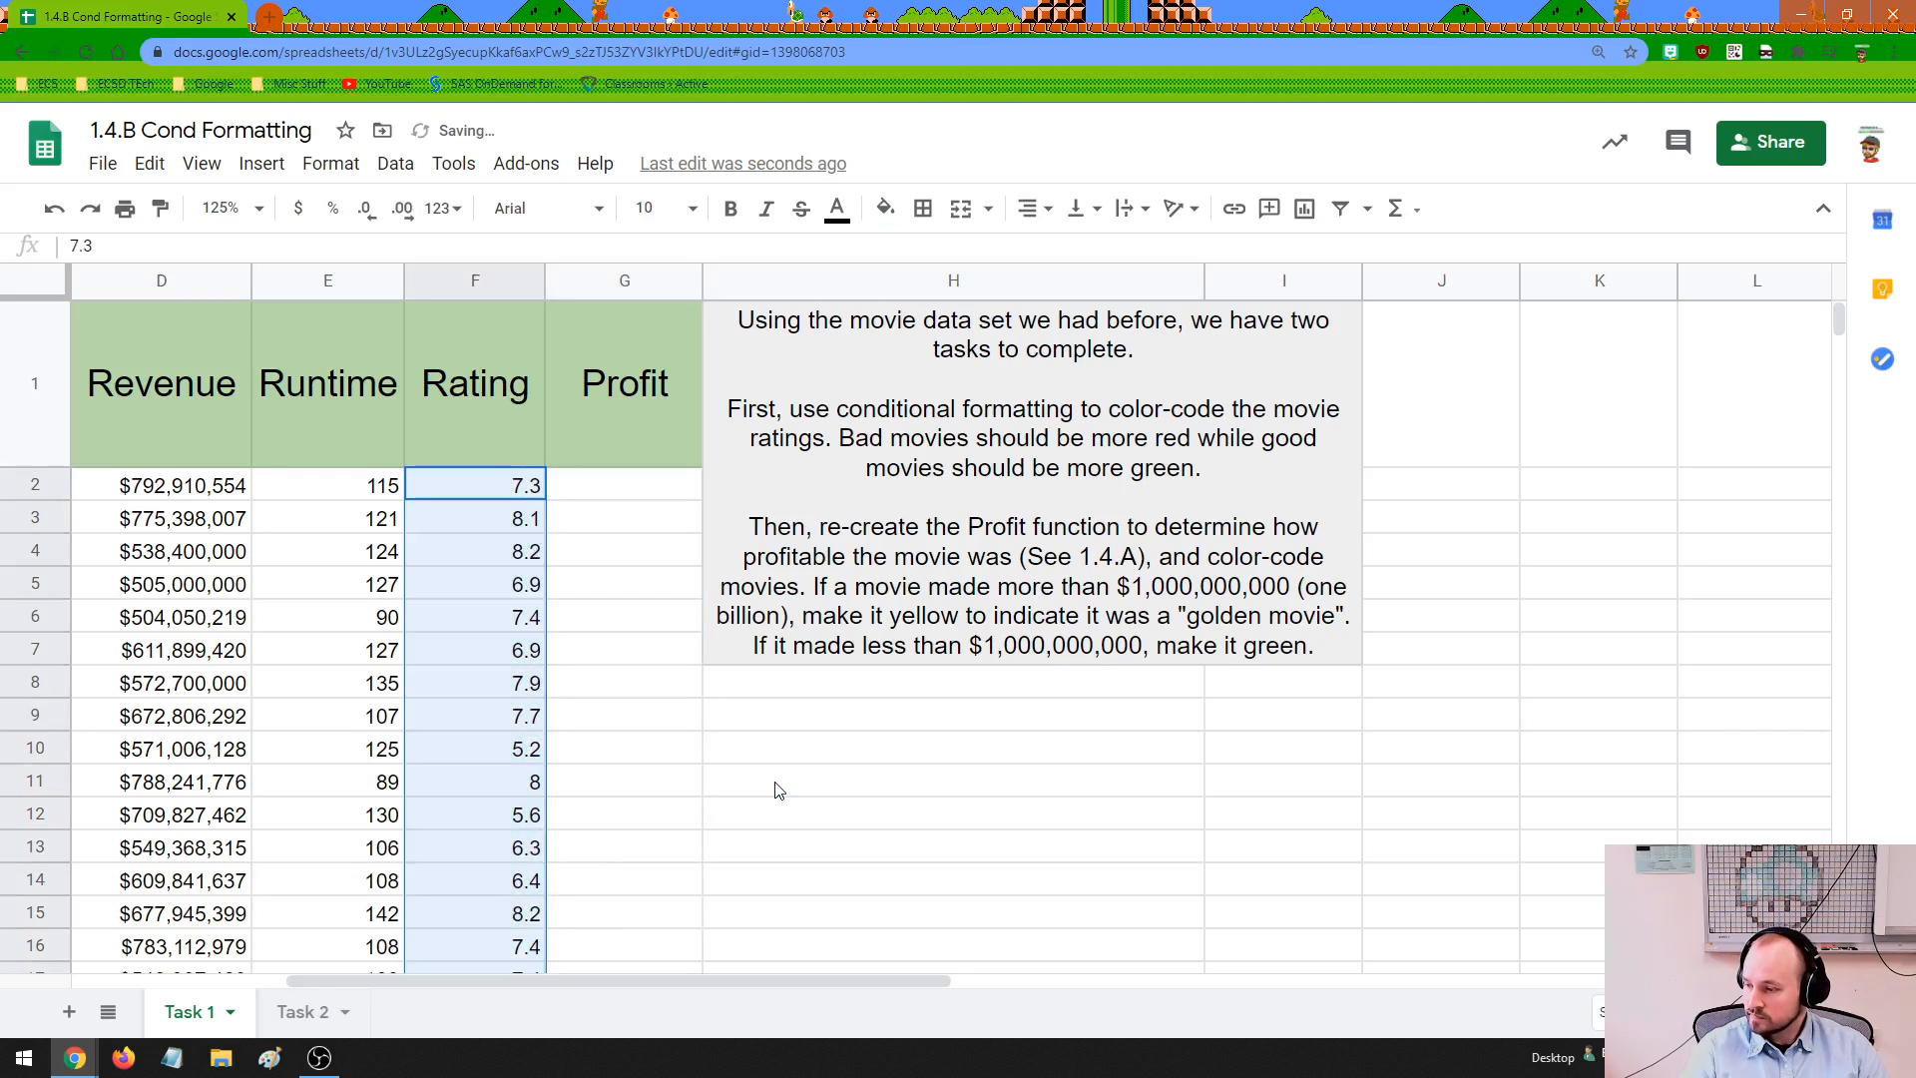
{"action": "left_click", "coordinate": [779, 790]}
Open the Task 2 sheet and set its zoom to 100% so all September days fit
{"action": "left_click", "coordinate": [305, 1006]}
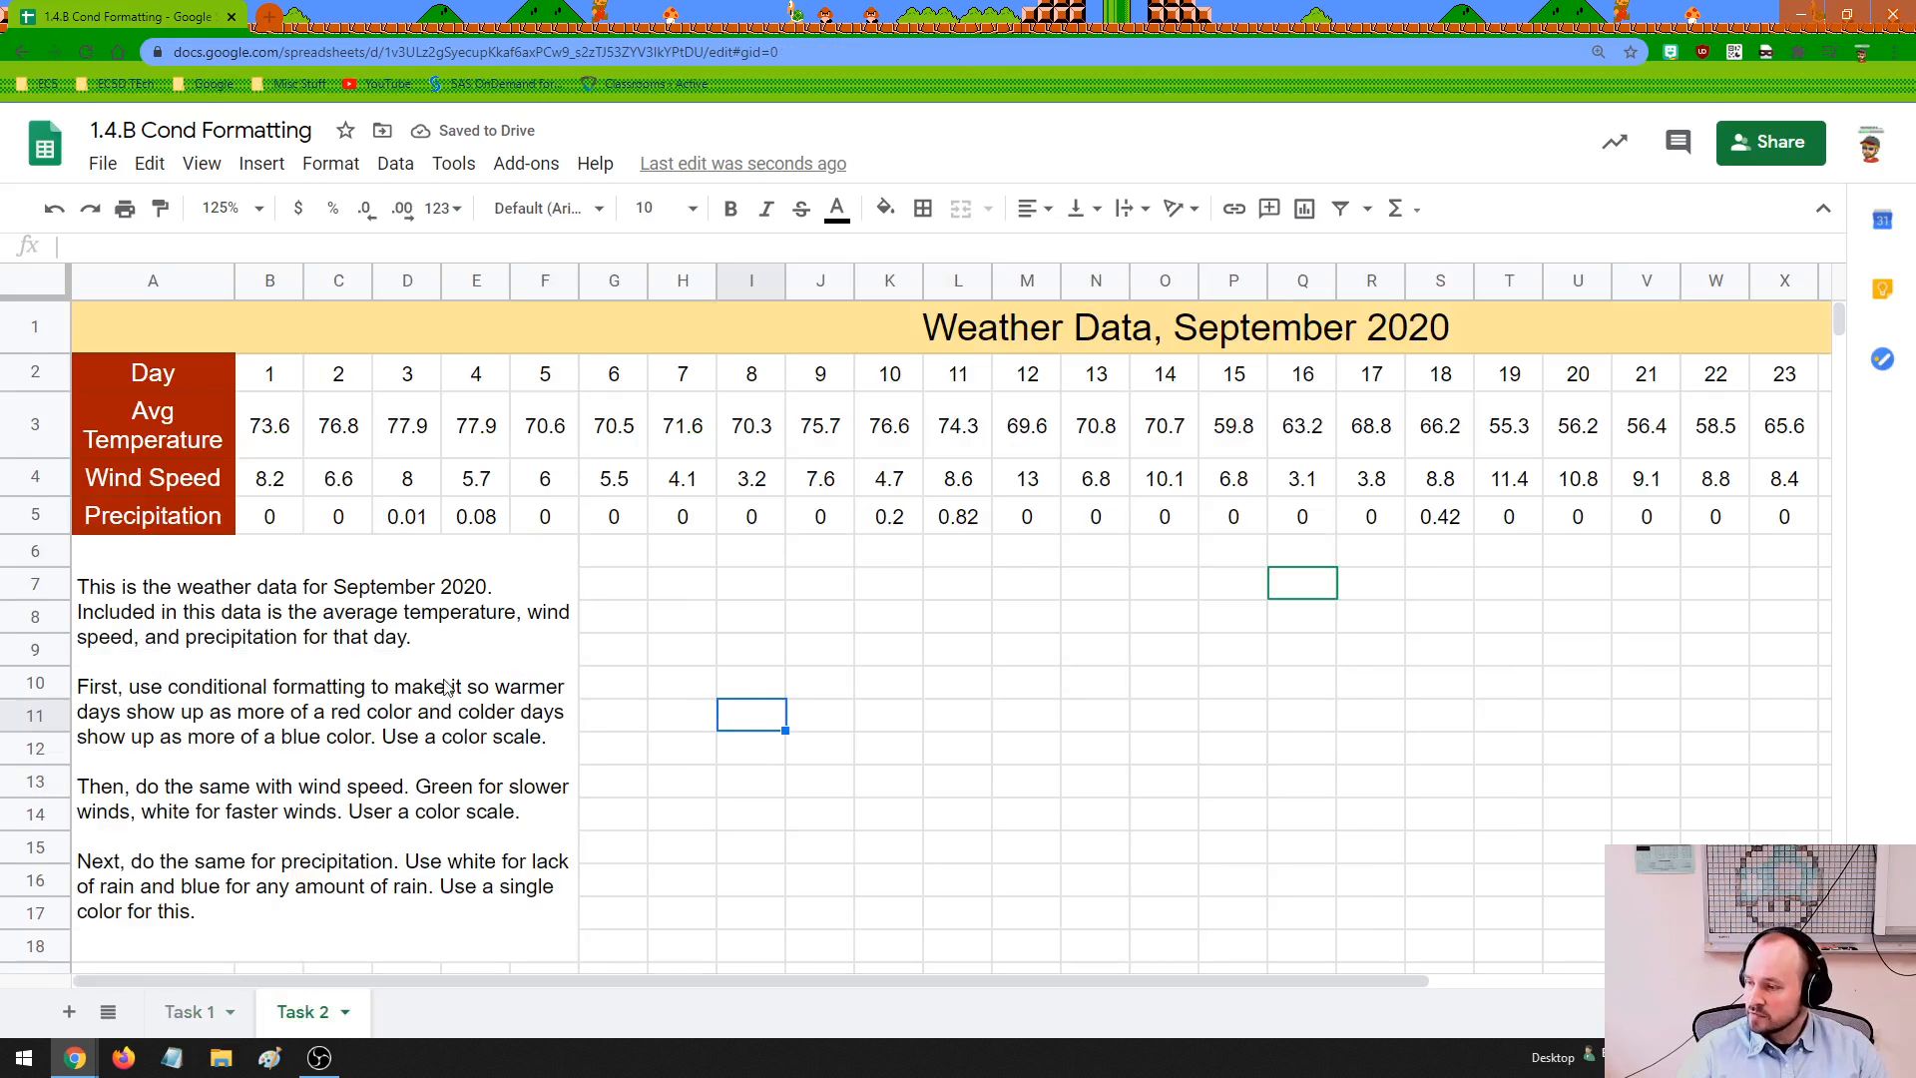
{"action": "left_click", "coordinate": [815, 345]}
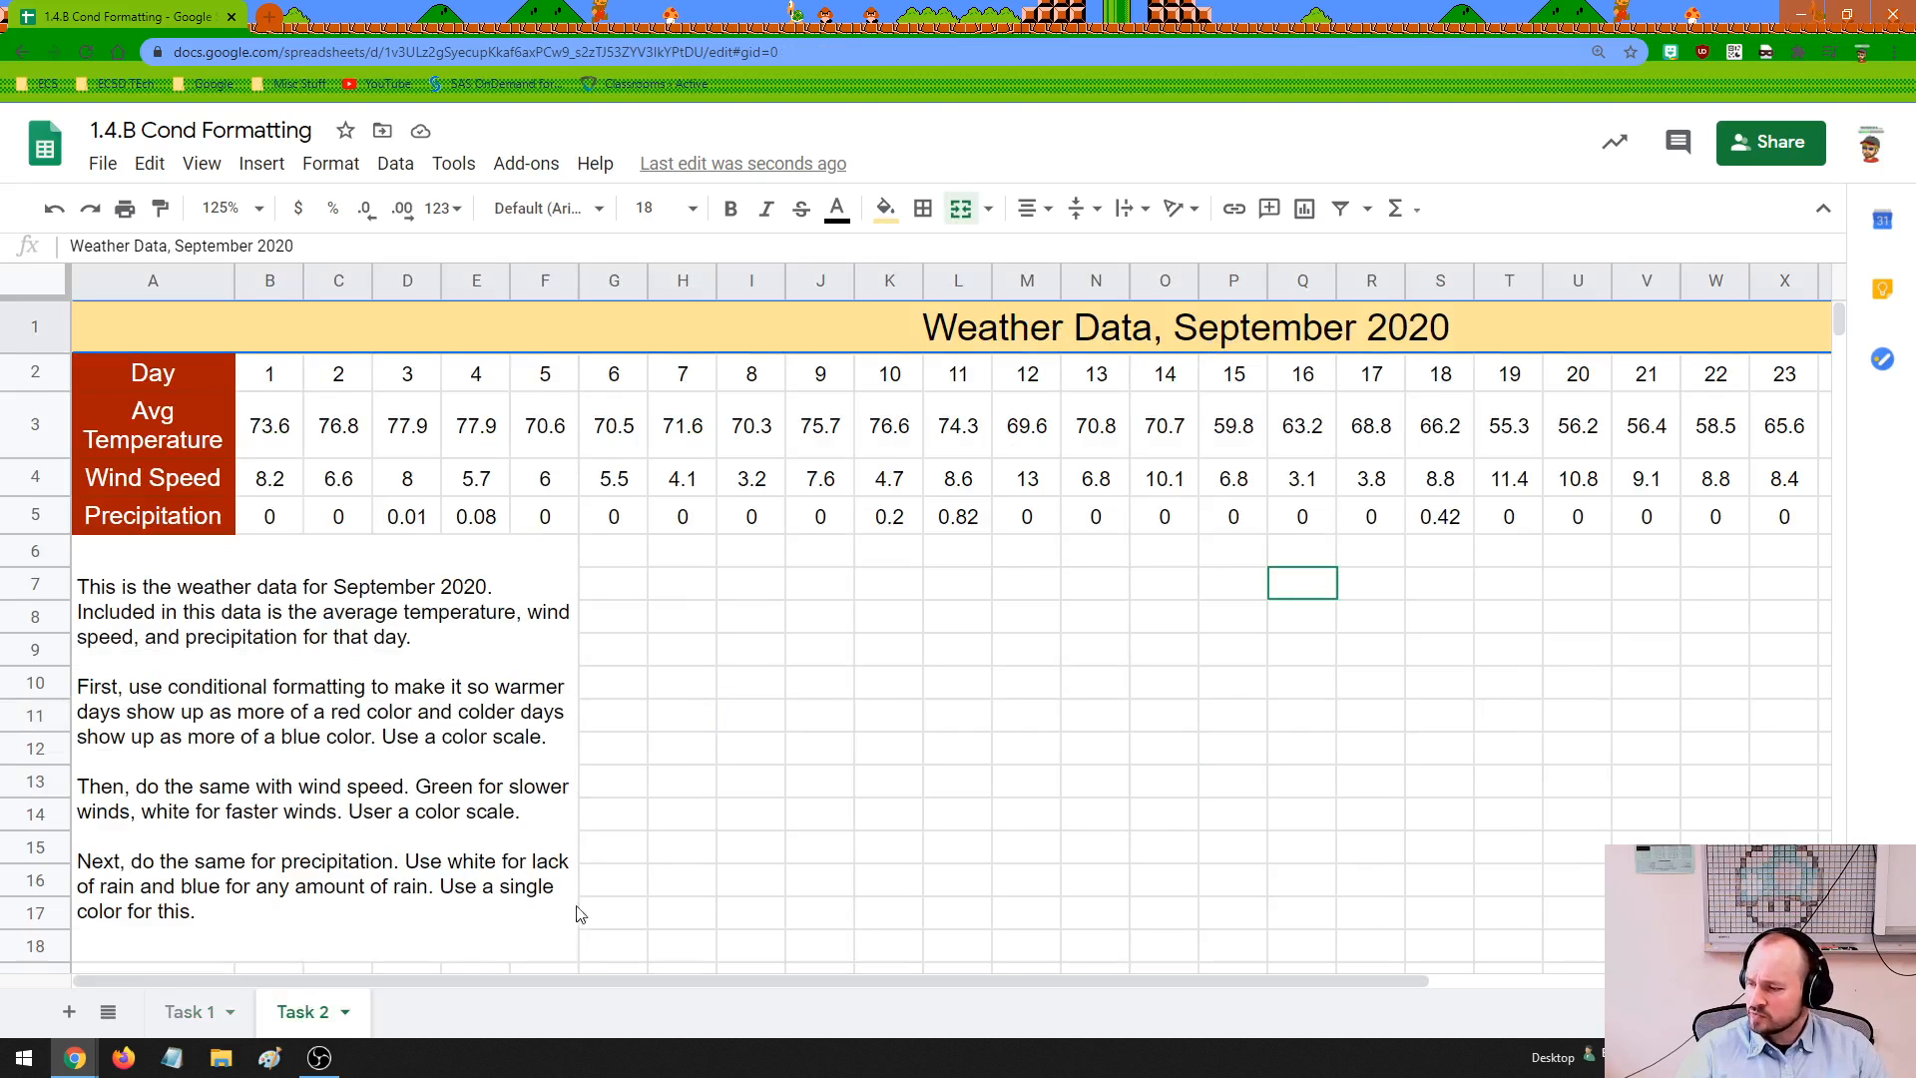
{"action": "left_click", "coordinate": [254, 208]}
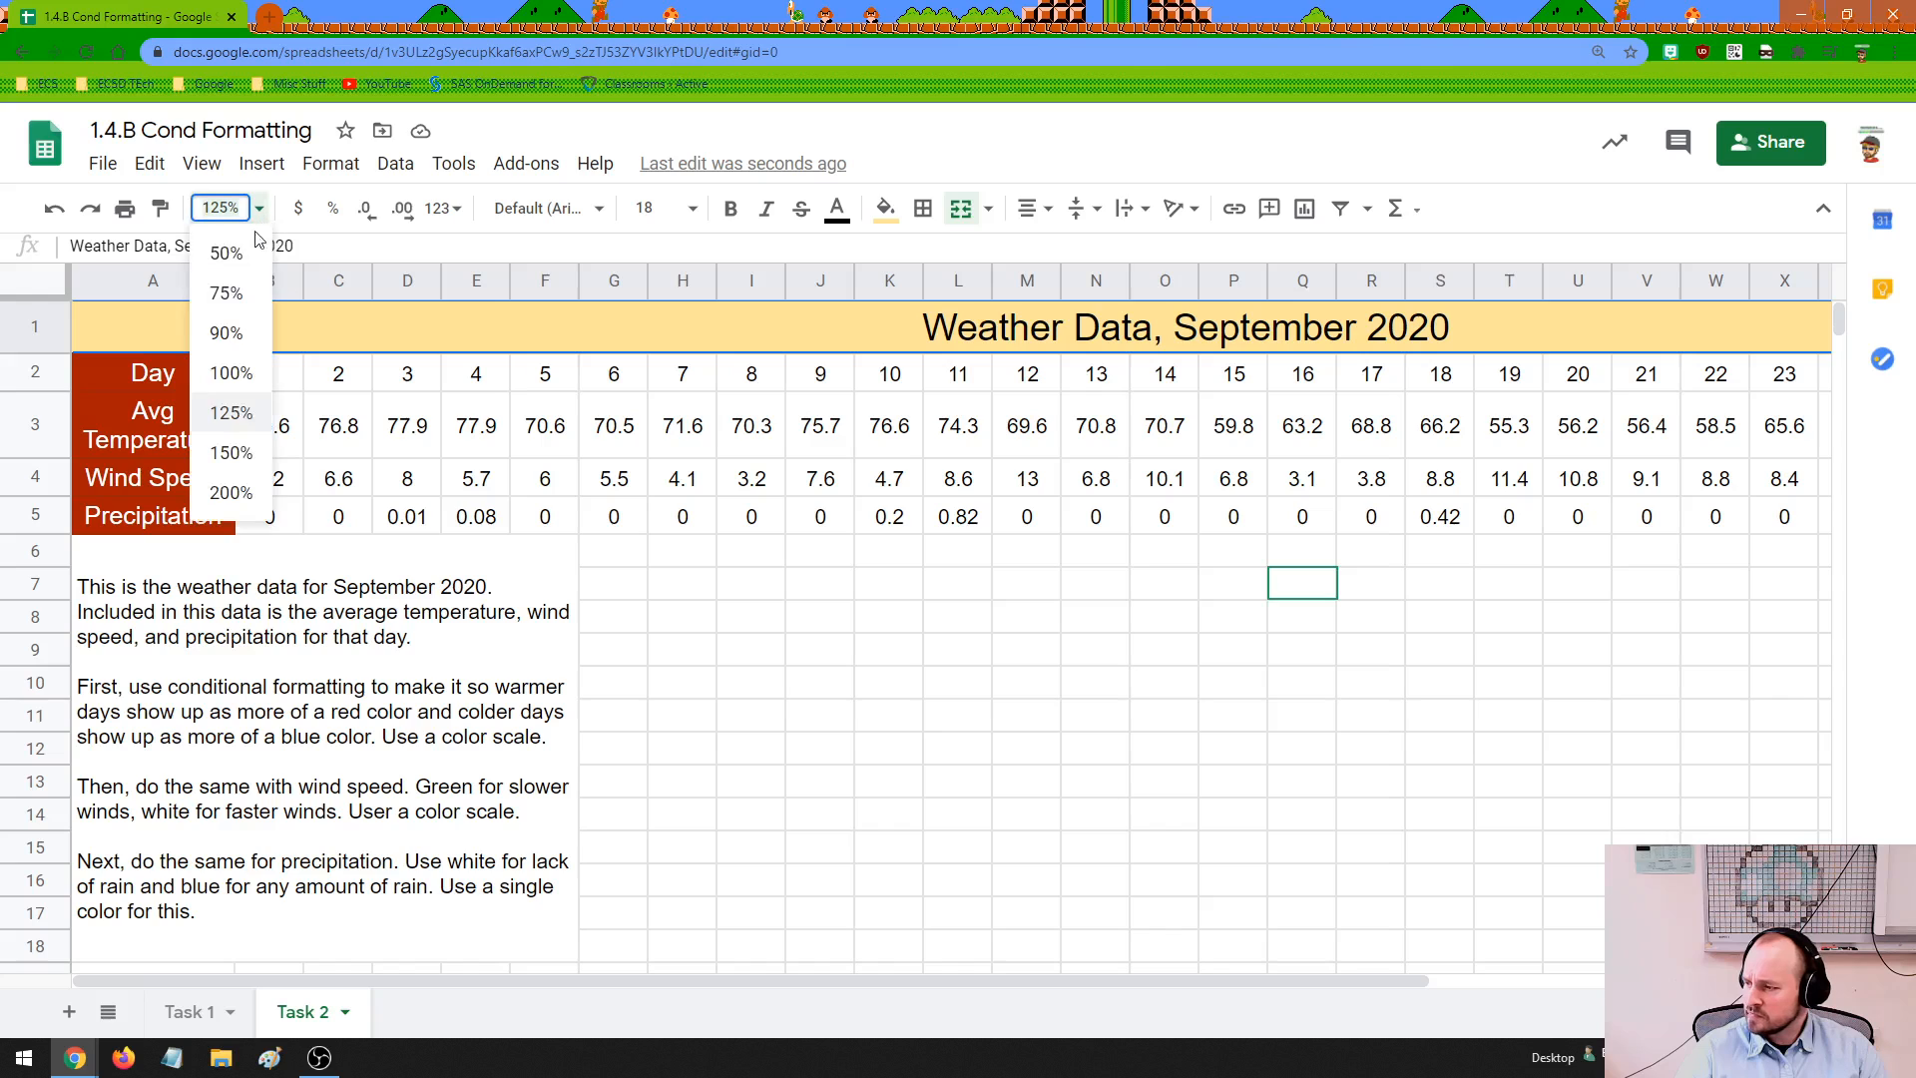
{"action": "left_click", "coordinate": [250, 368]}
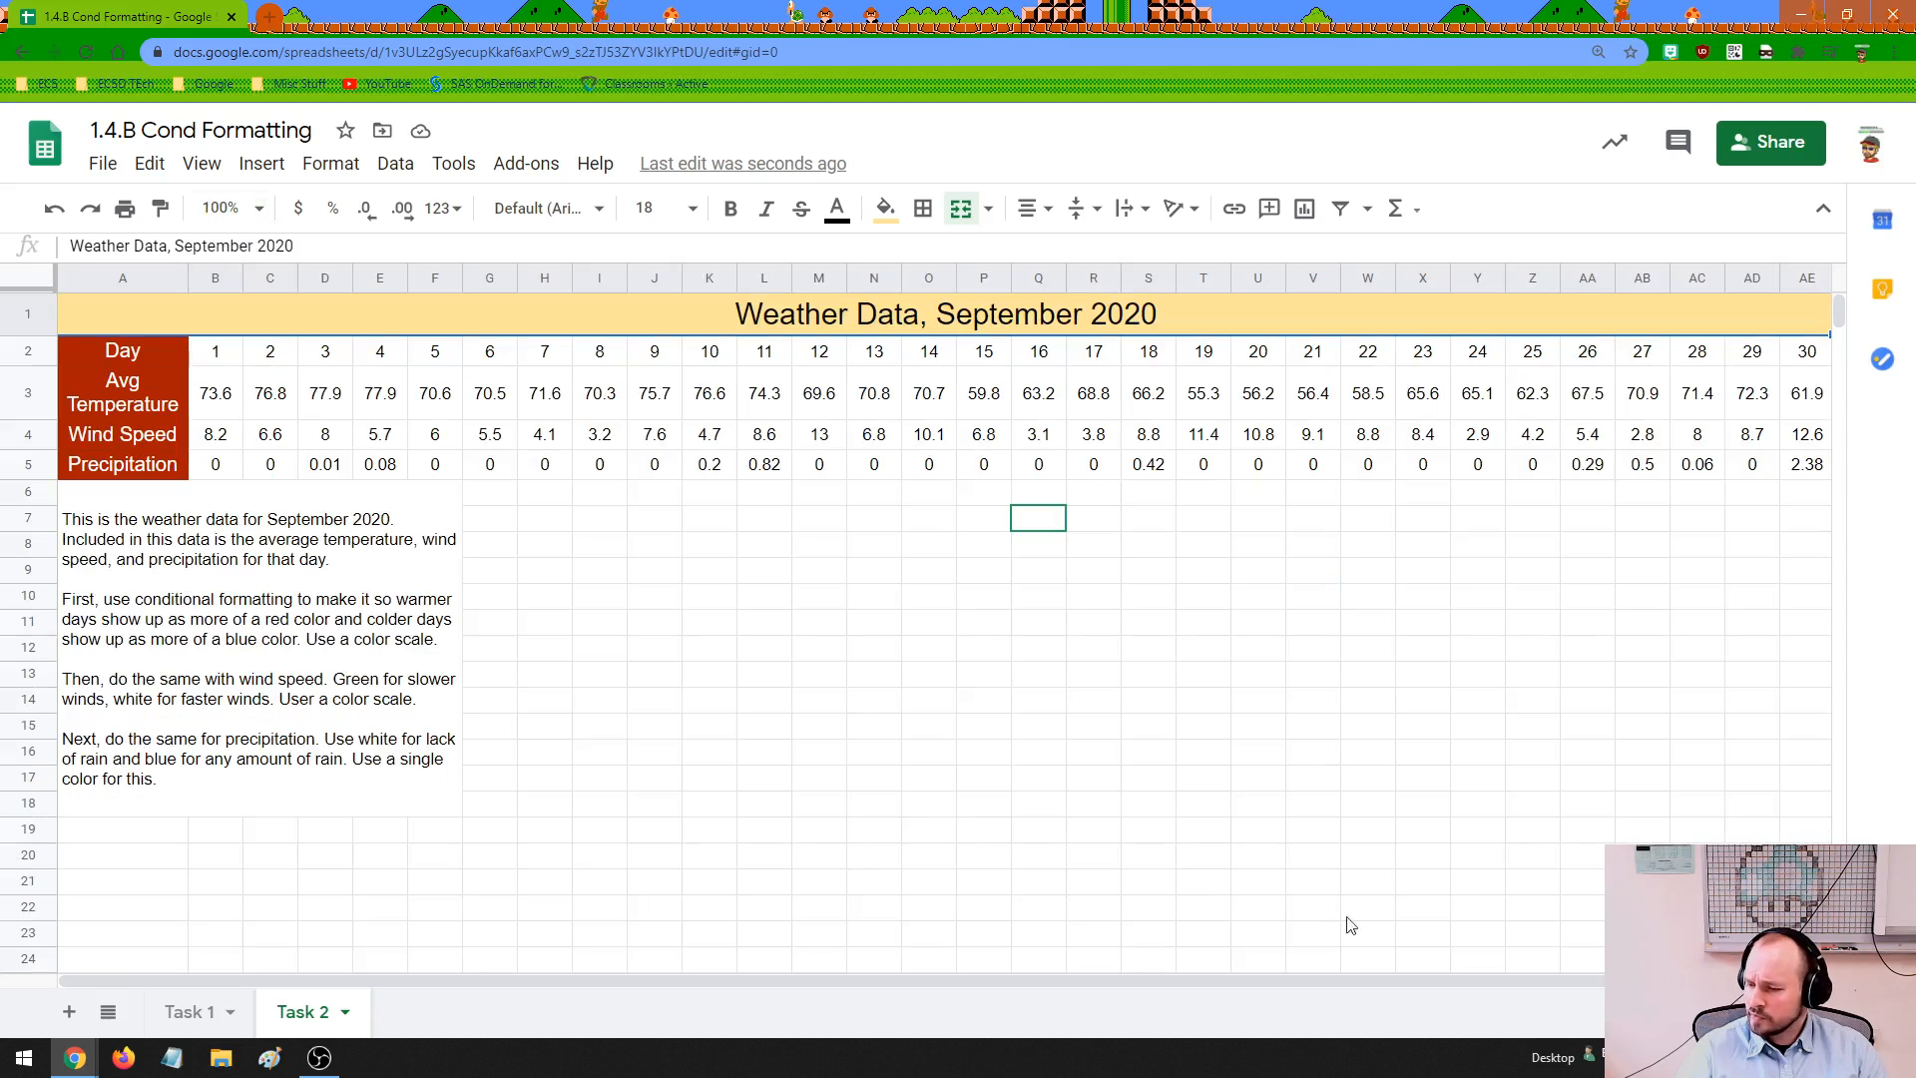
{"action": "mouse_move", "coordinate": [1637, 981]}
{"action": "left_mouse_down"}
{"action": "mouse_move", "coordinate": [1736, 981]}
{"action": "mouse_move", "coordinate": [1612, 977]}
{"action": "left_mouse_up"}
Examine the day numbers and compare the average temperatures of early, middle and late September in the weather table
{"action": "left_click", "coordinate": [215, 354]}
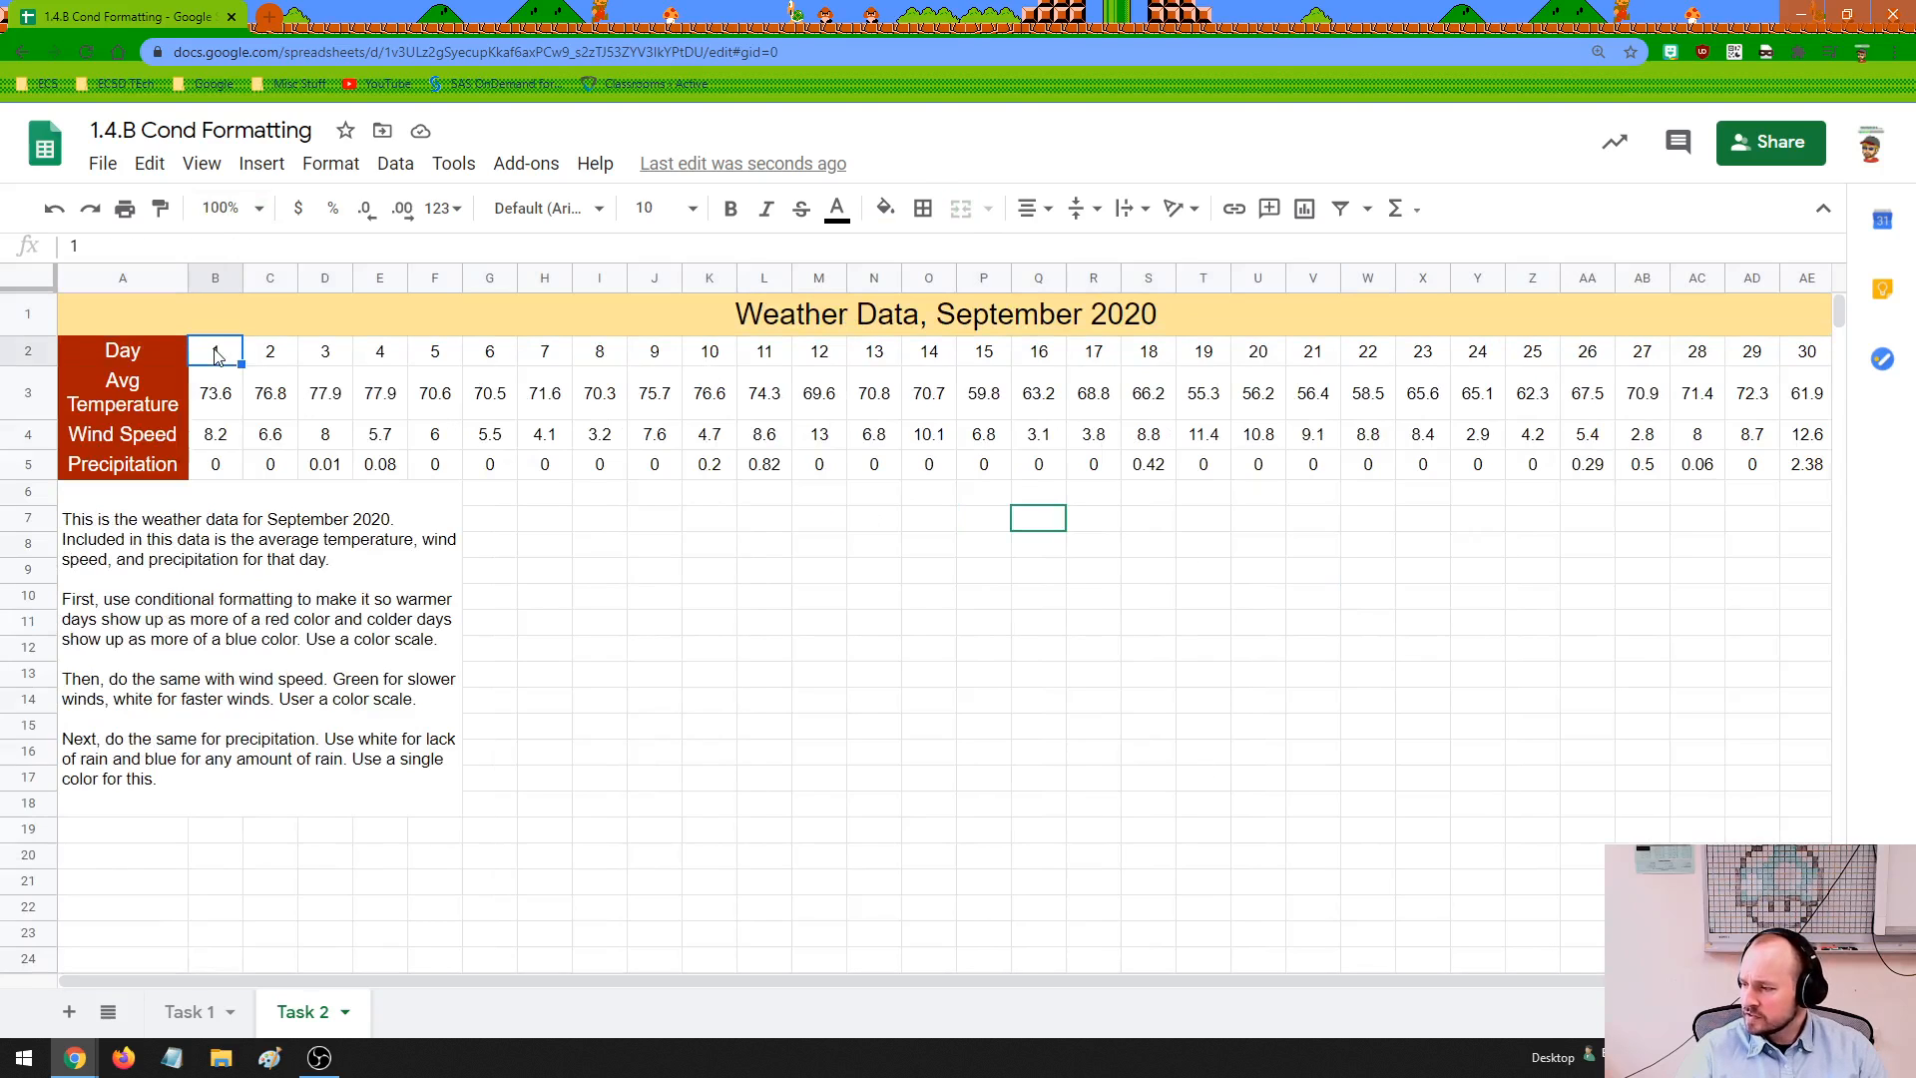
{"action": "left_click", "coordinate": [267, 360]}
{"action": "left_click", "coordinate": [317, 355]}
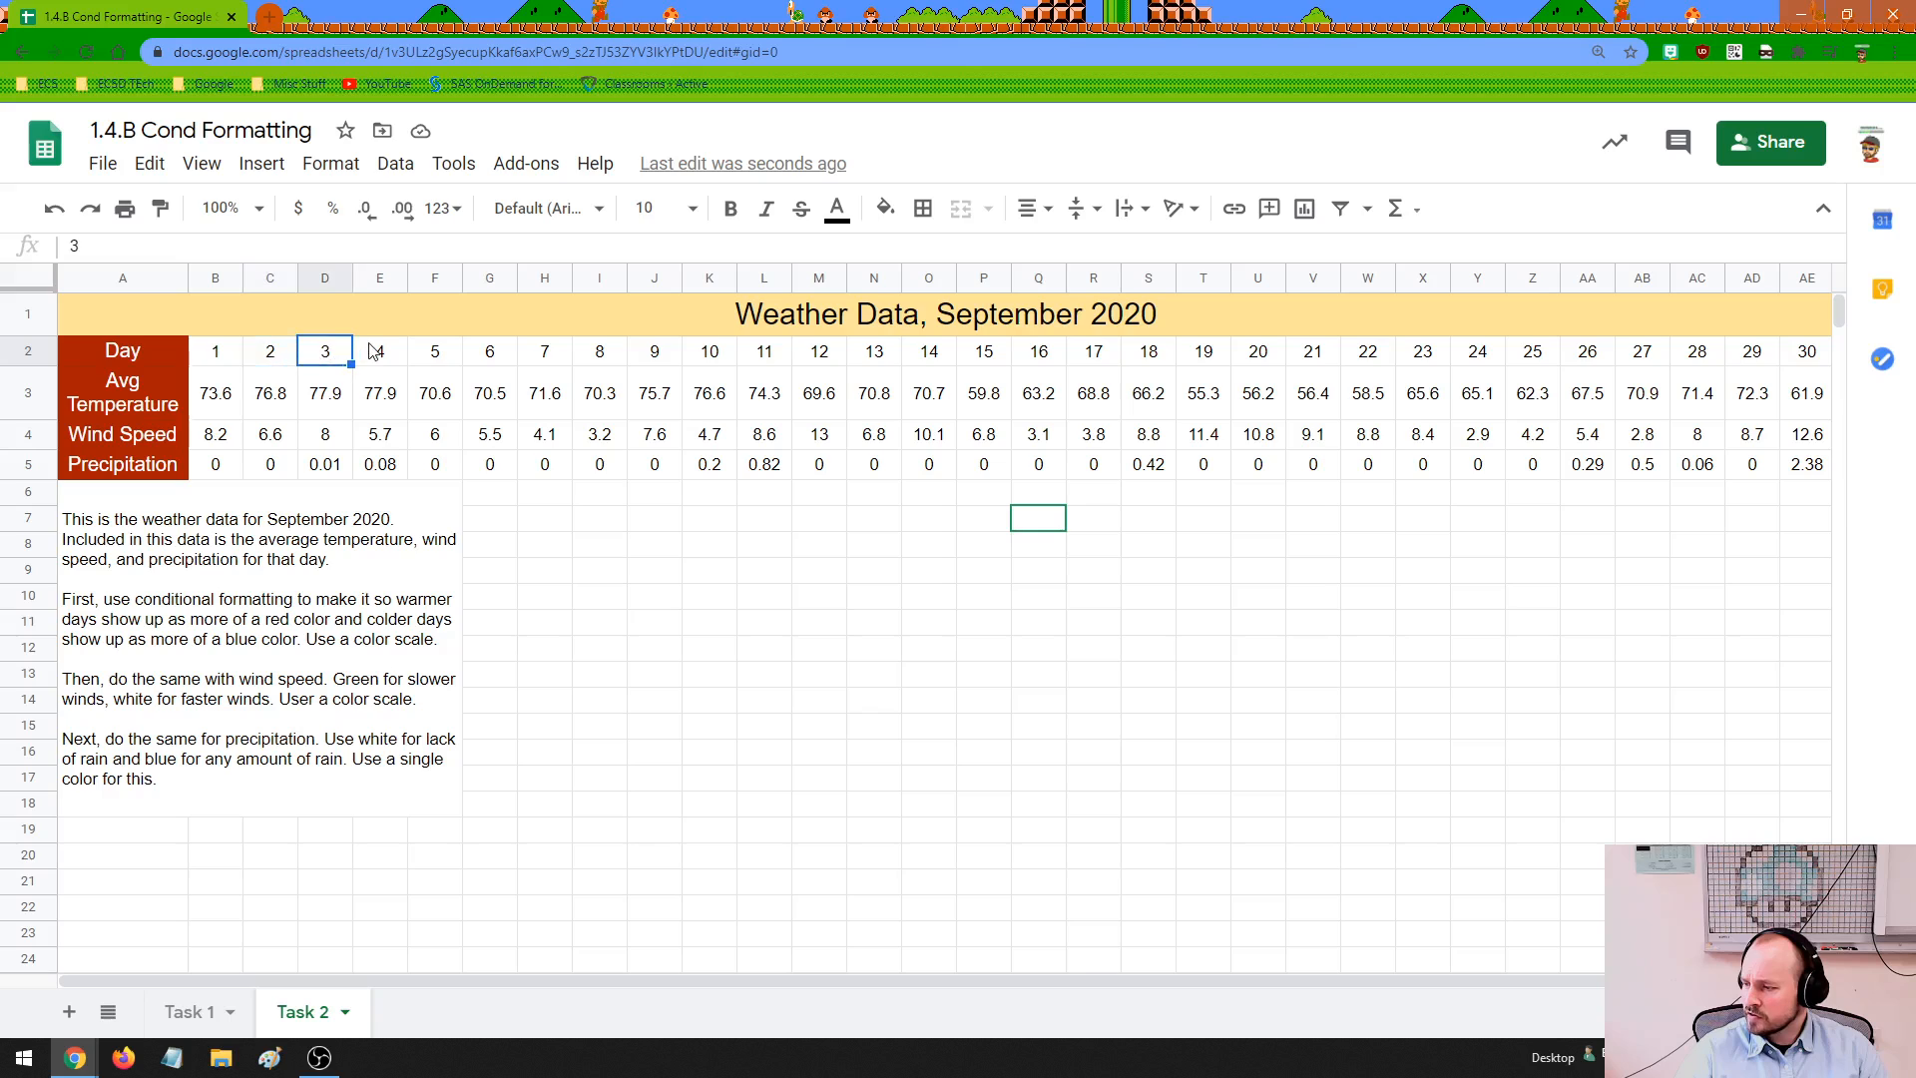
{"action": "left_click", "coordinate": [375, 351]}
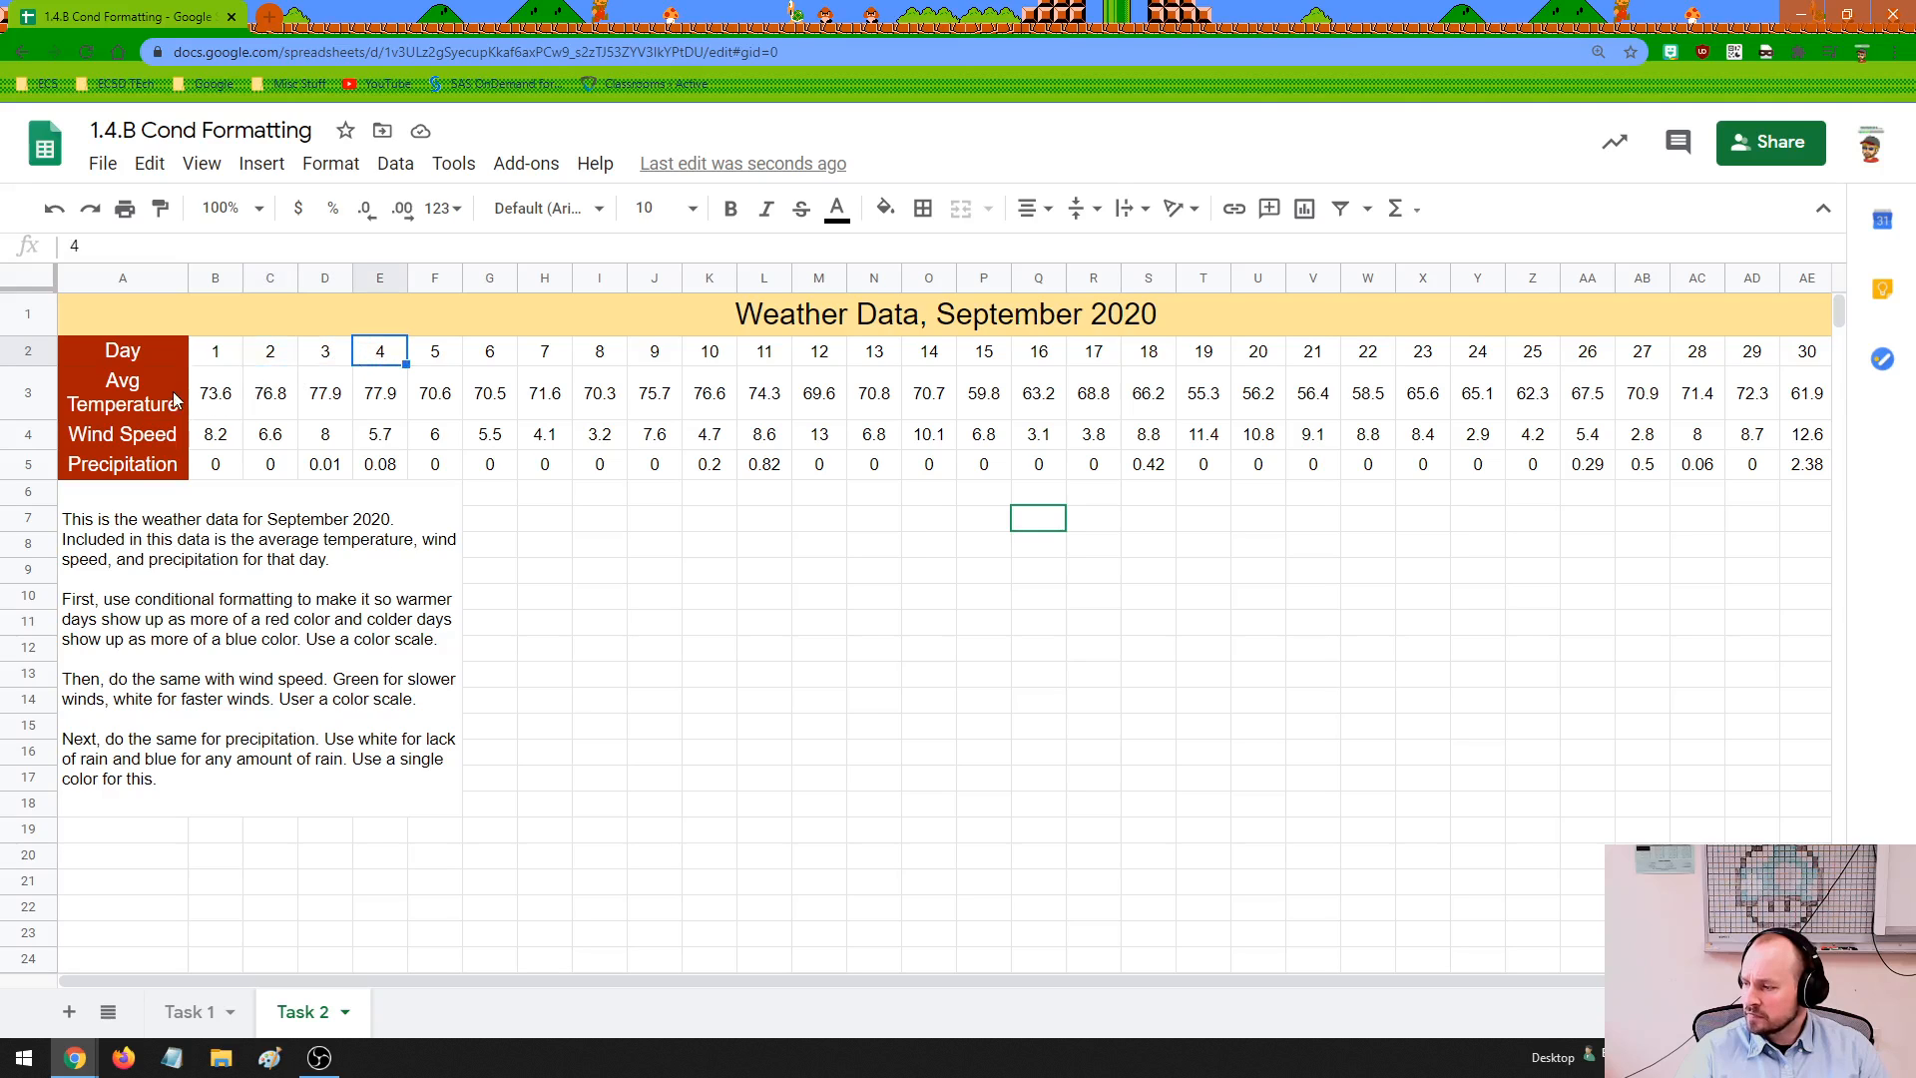
{"action": "left_click", "coordinate": [90, 409]}
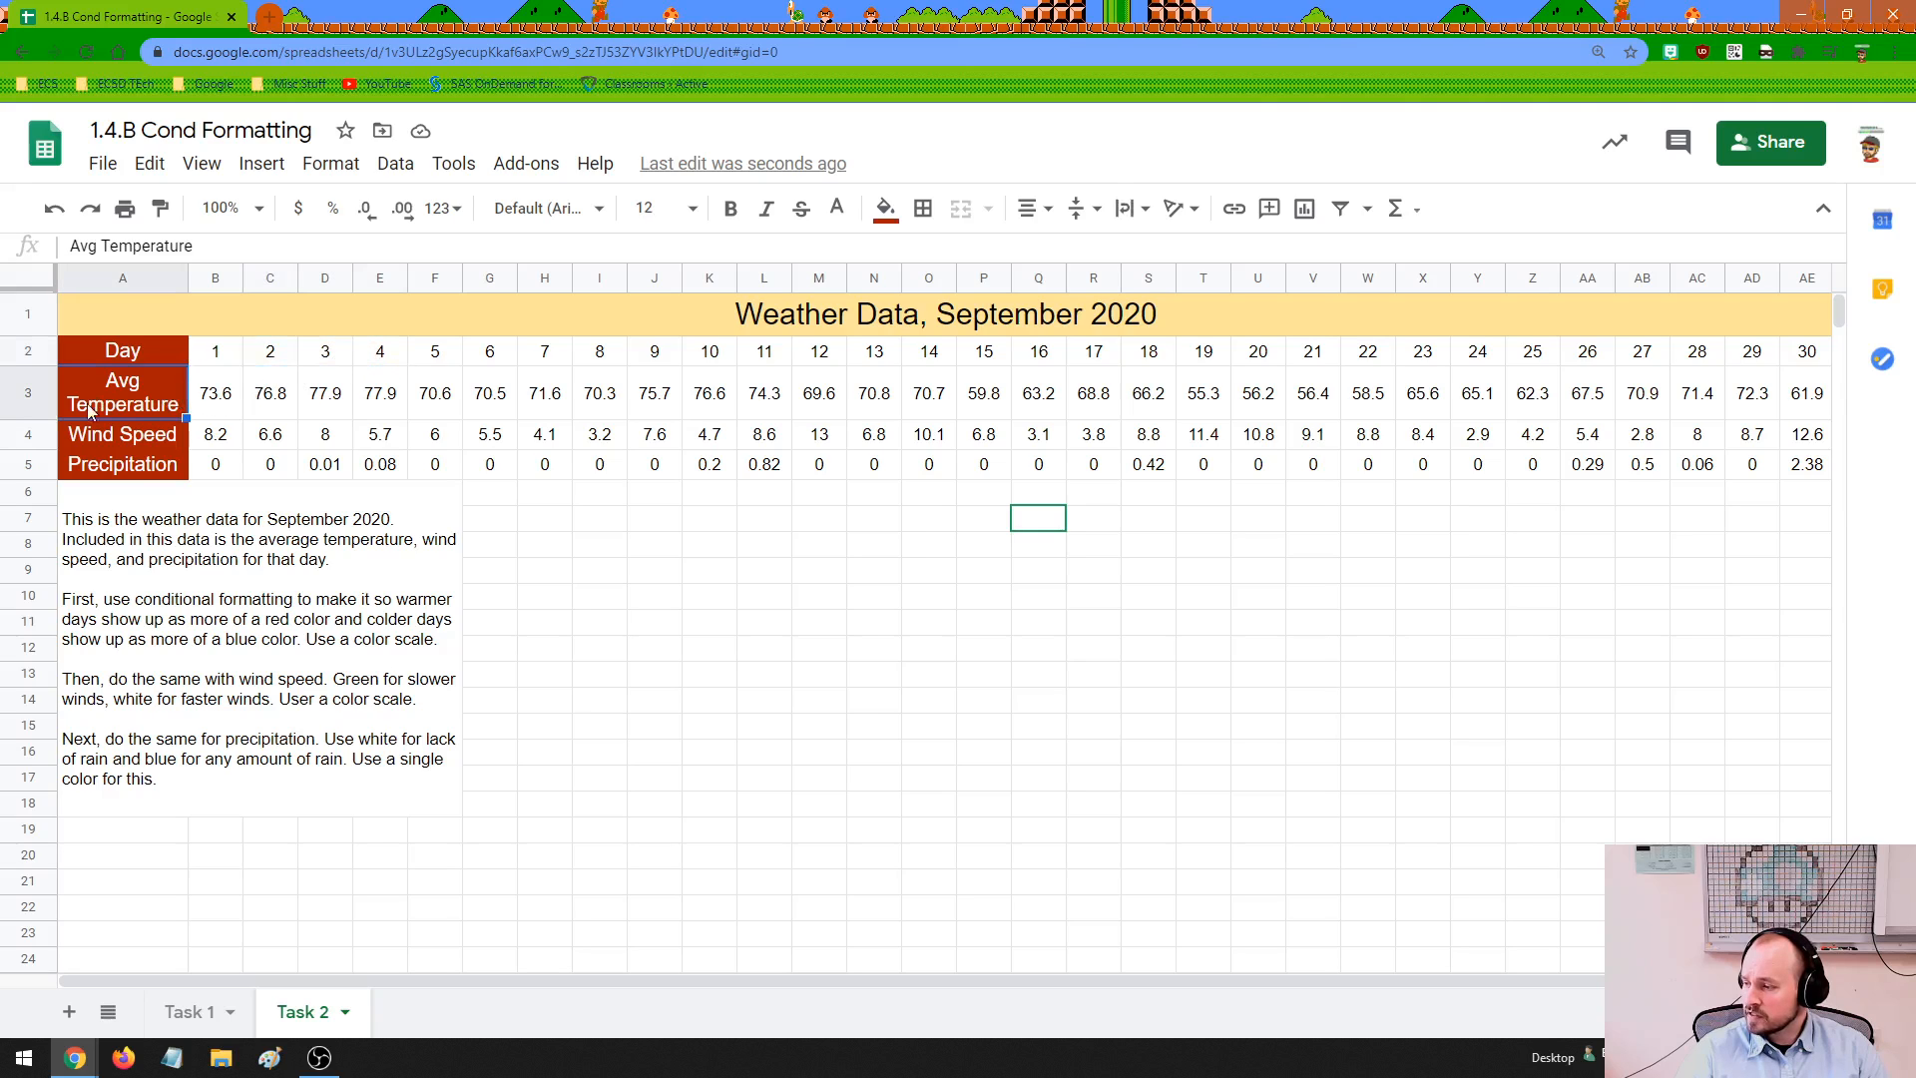
{"action": "left_click", "coordinate": [210, 404]}
{"action": "left_click", "coordinate": [266, 401]}
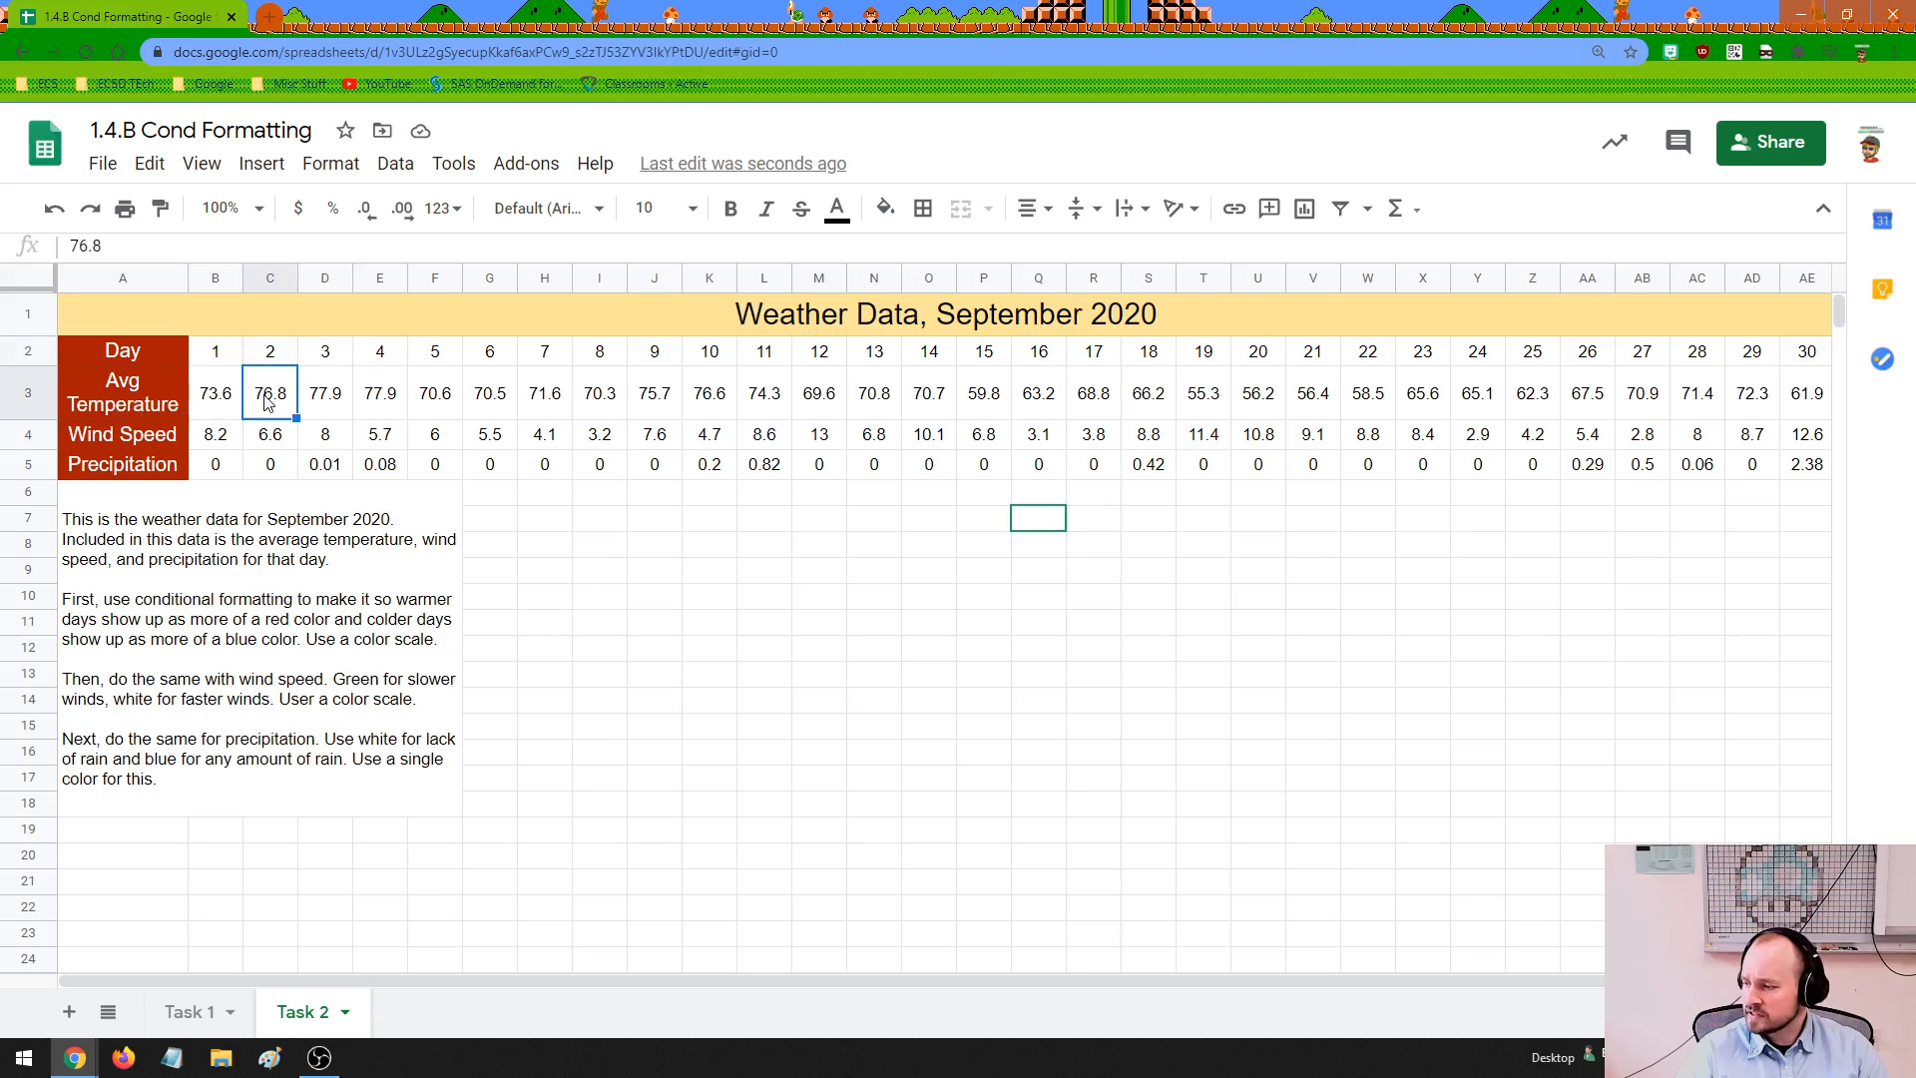
{"action": "left_click", "coordinate": [327, 404]}
{"action": "left_click", "coordinate": [379, 404]}
{"action": "left_click", "coordinate": [454, 404]}
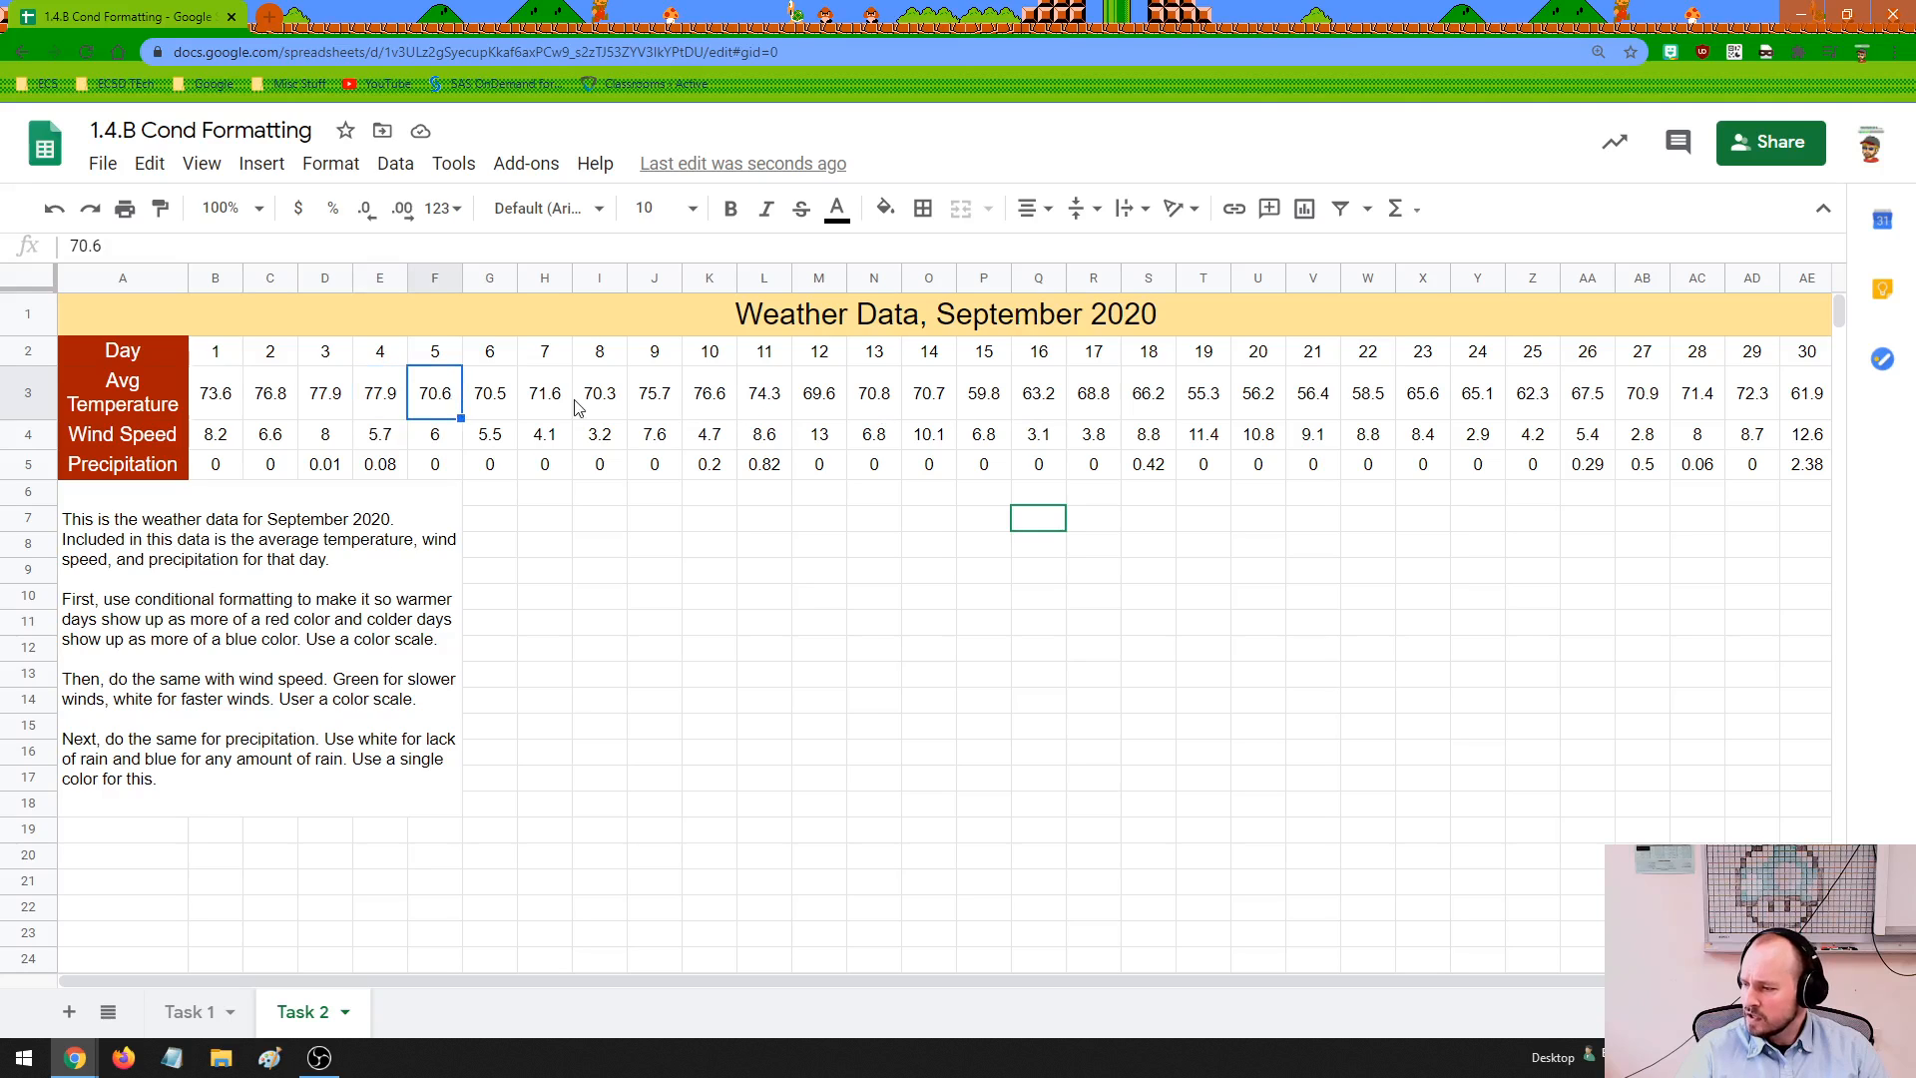
{"action": "left_click", "coordinate": [982, 409]}
{"action": "left_click", "coordinate": [1042, 404]}
{"action": "left_click", "coordinate": [1205, 403]}
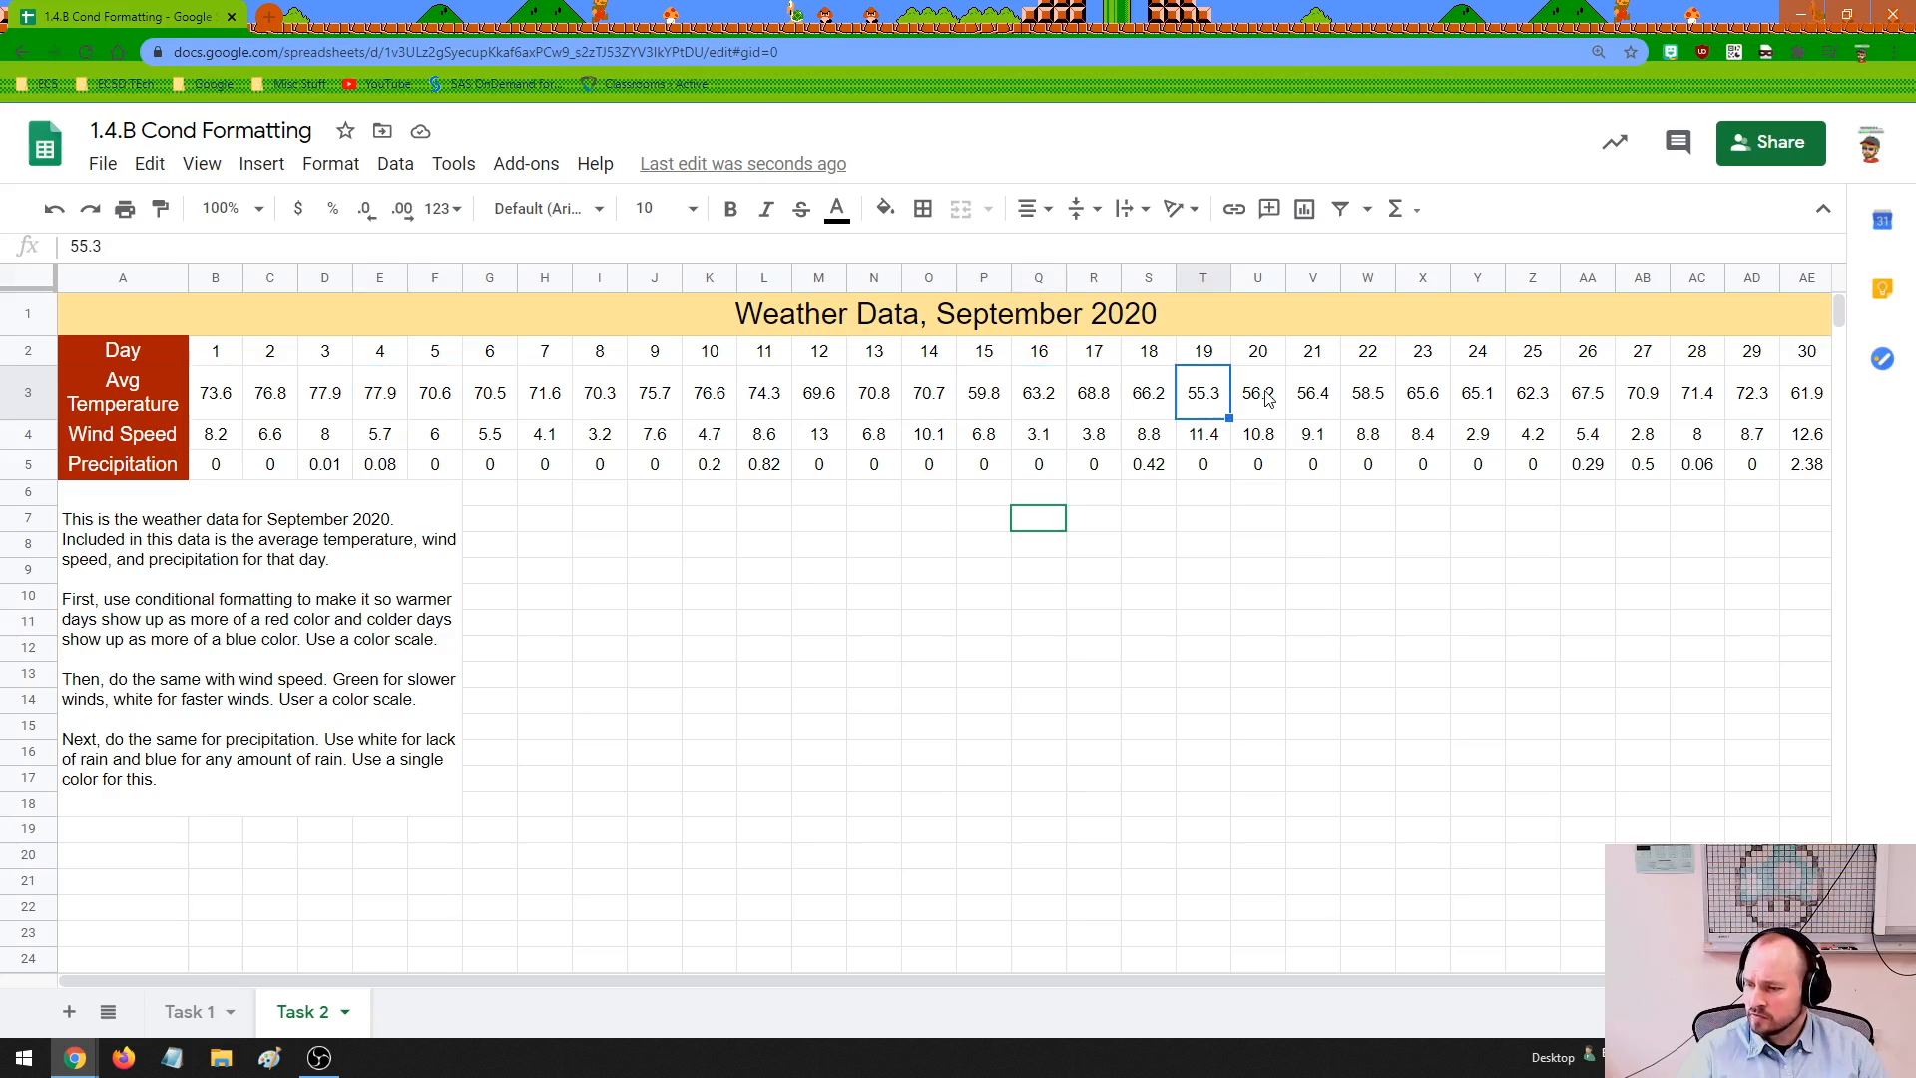
{"action": "left_click", "coordinate": [1281, 404]}
{"action": "left_click", "coordinate": [1315, 405]}
{"action": "left_click", "coordinate": [1363, 409]}
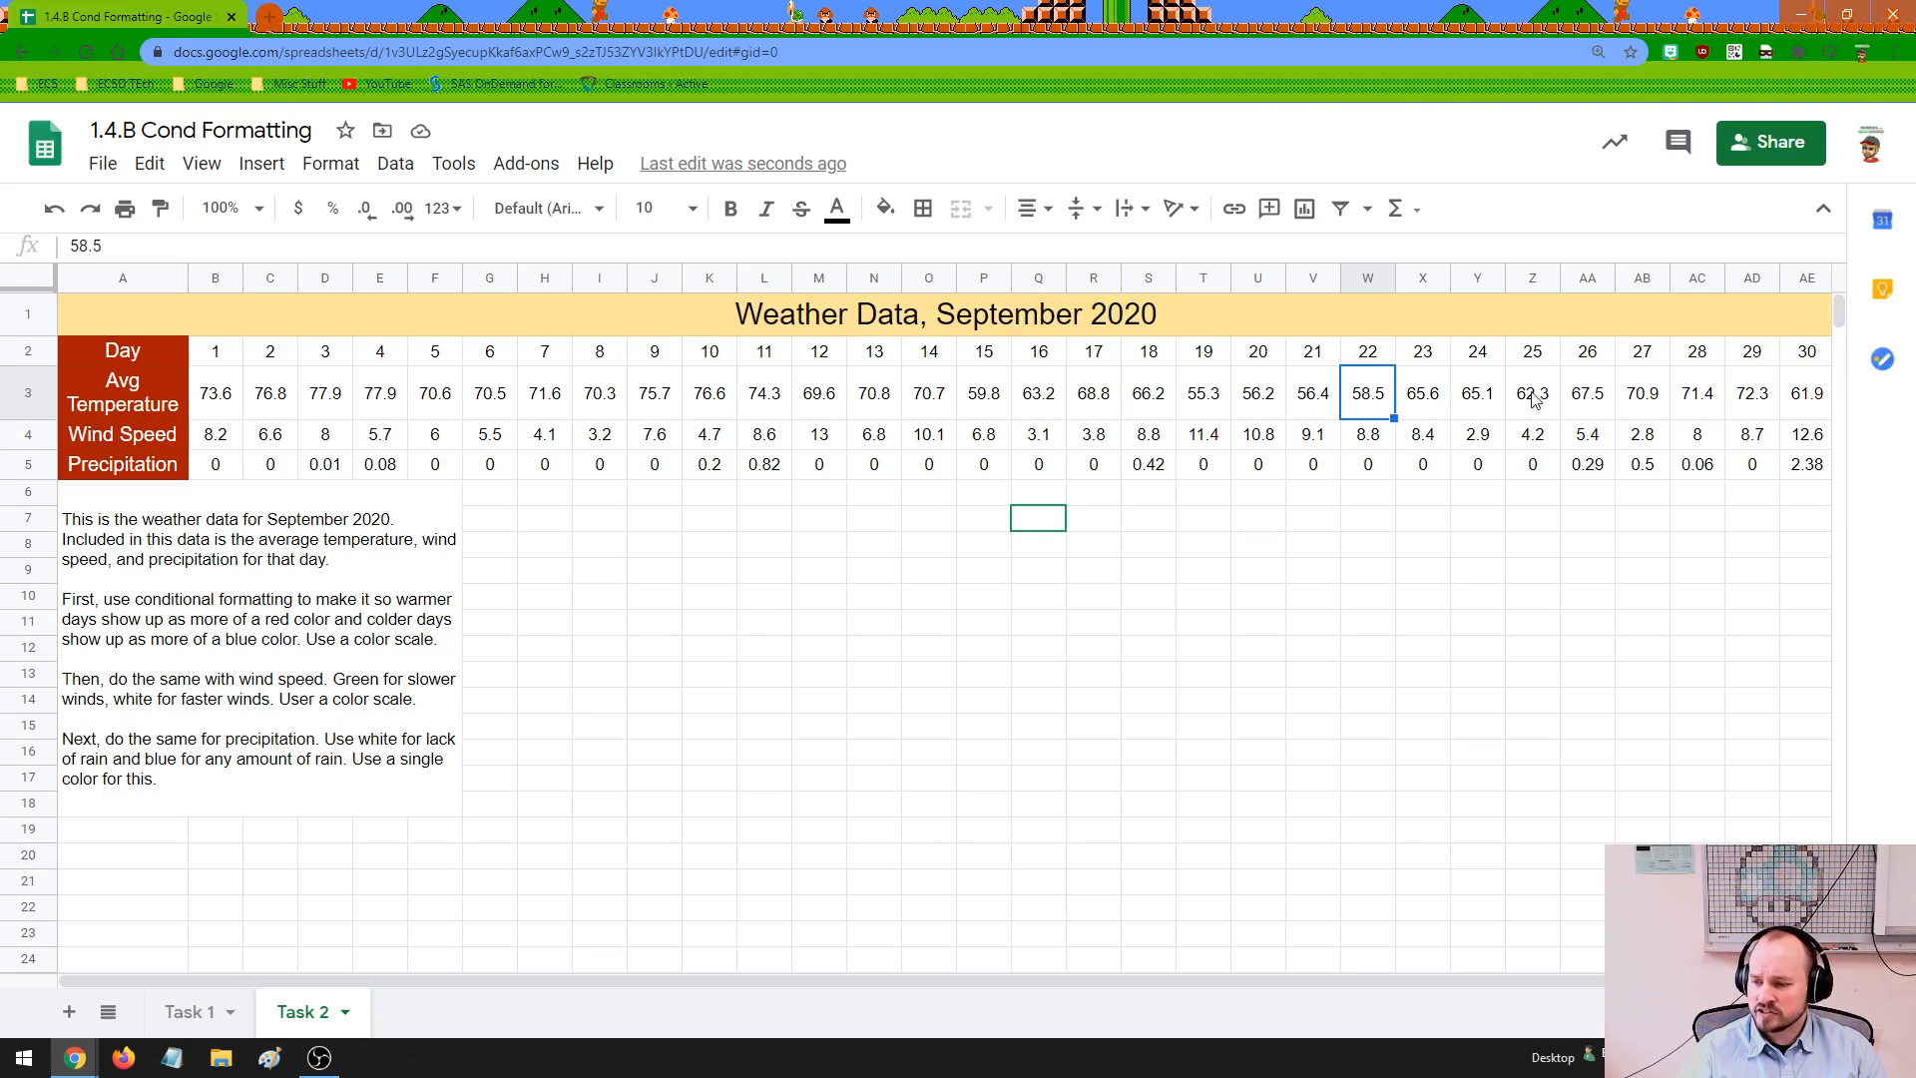
{"action": "left_click_drag", "start_coordinate": [1572, 407], "coordinate": [1746, 409]}
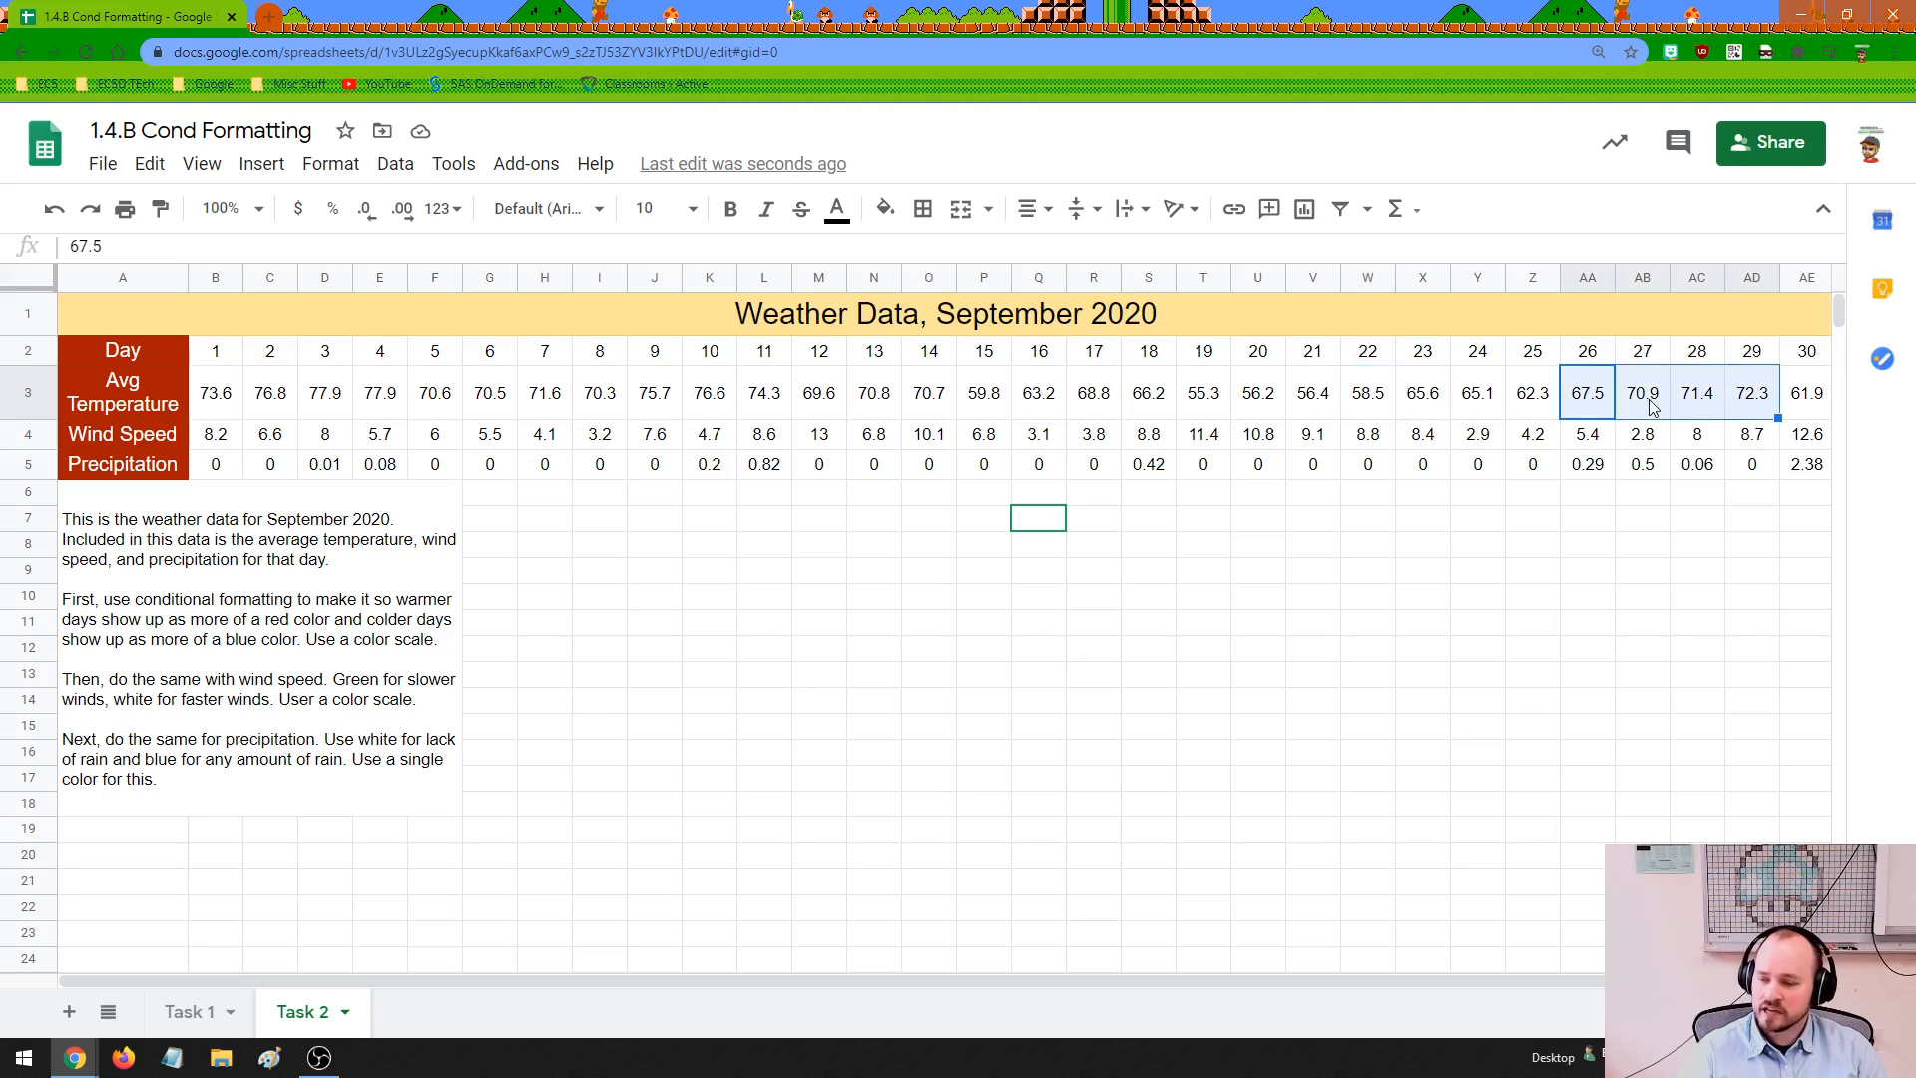
{"action": "left_click", "coordinate": [1494, 403]}
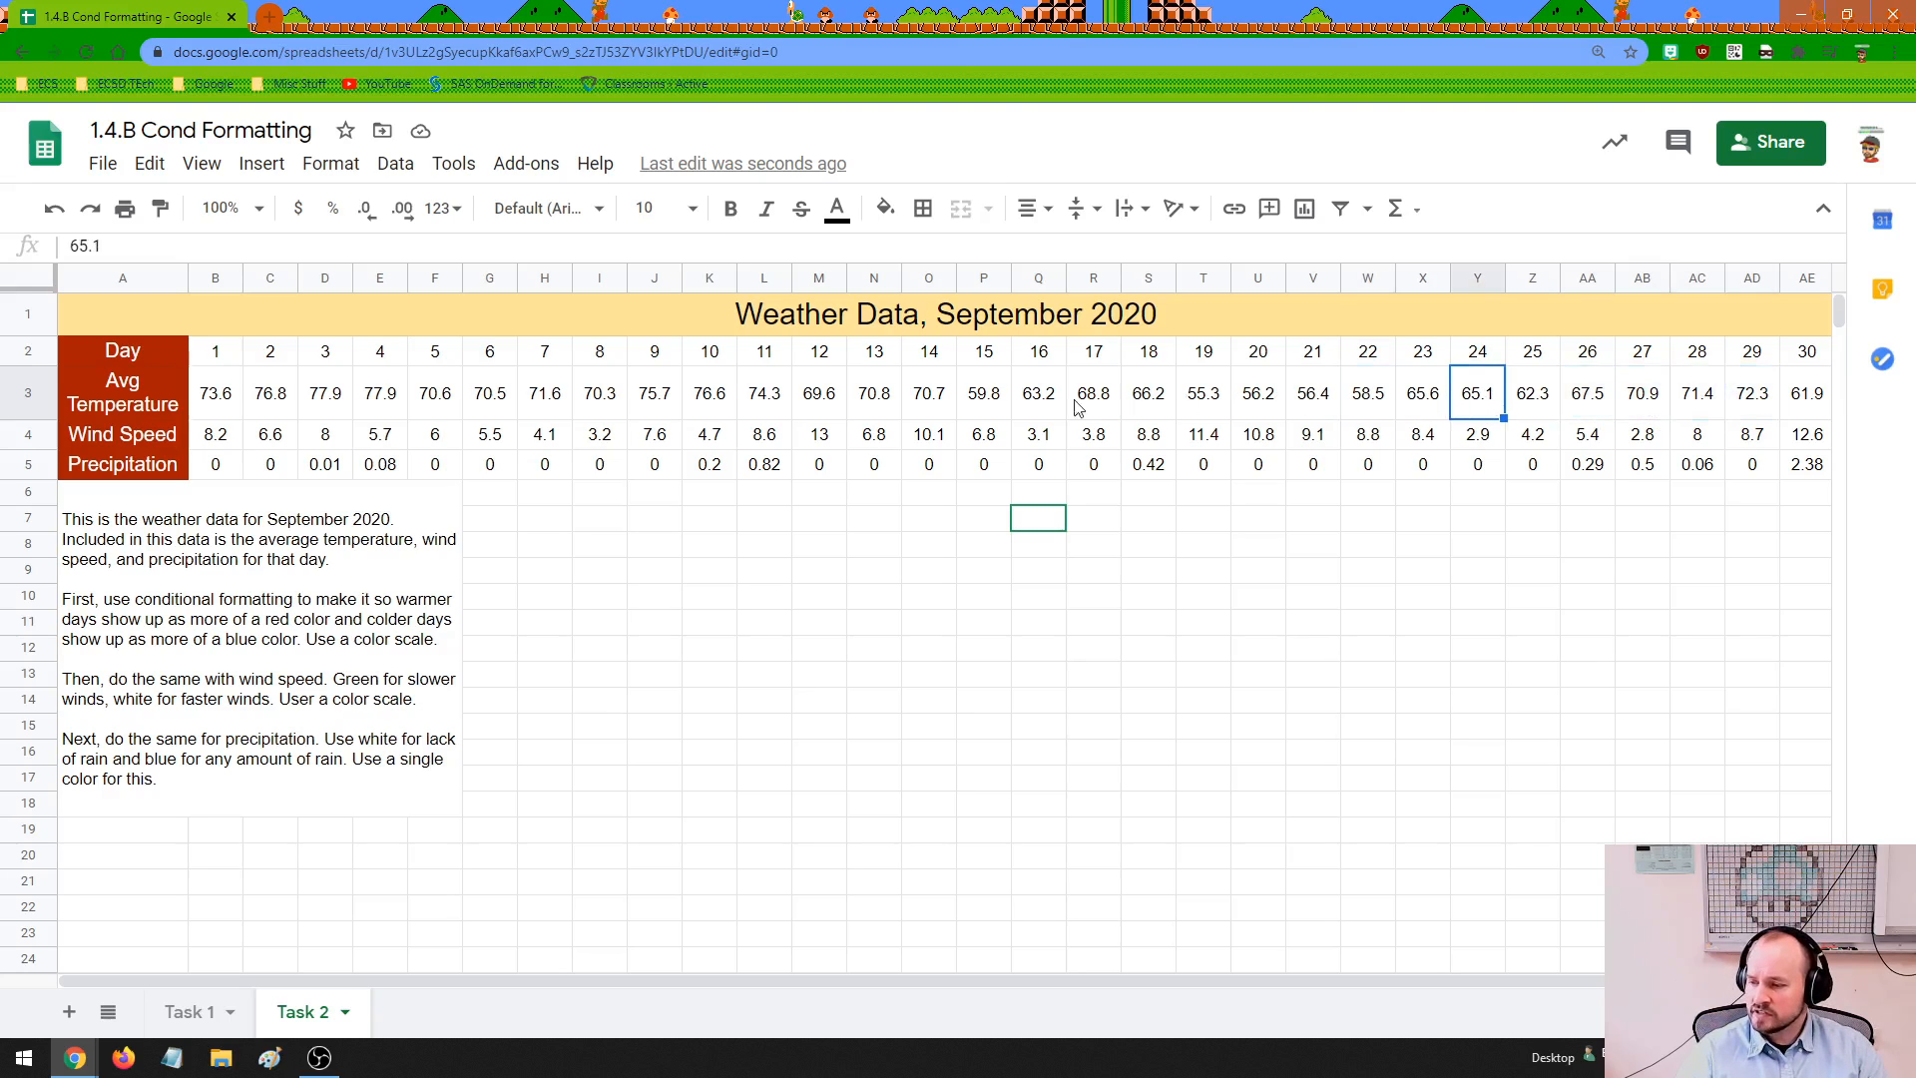
Review the temperature, wind speed and precipitation rows together with the Task 2 instructions
{"action": "left_click_drag", "start_coordinate": [221, 403], "coordinate": [1824, 417]}
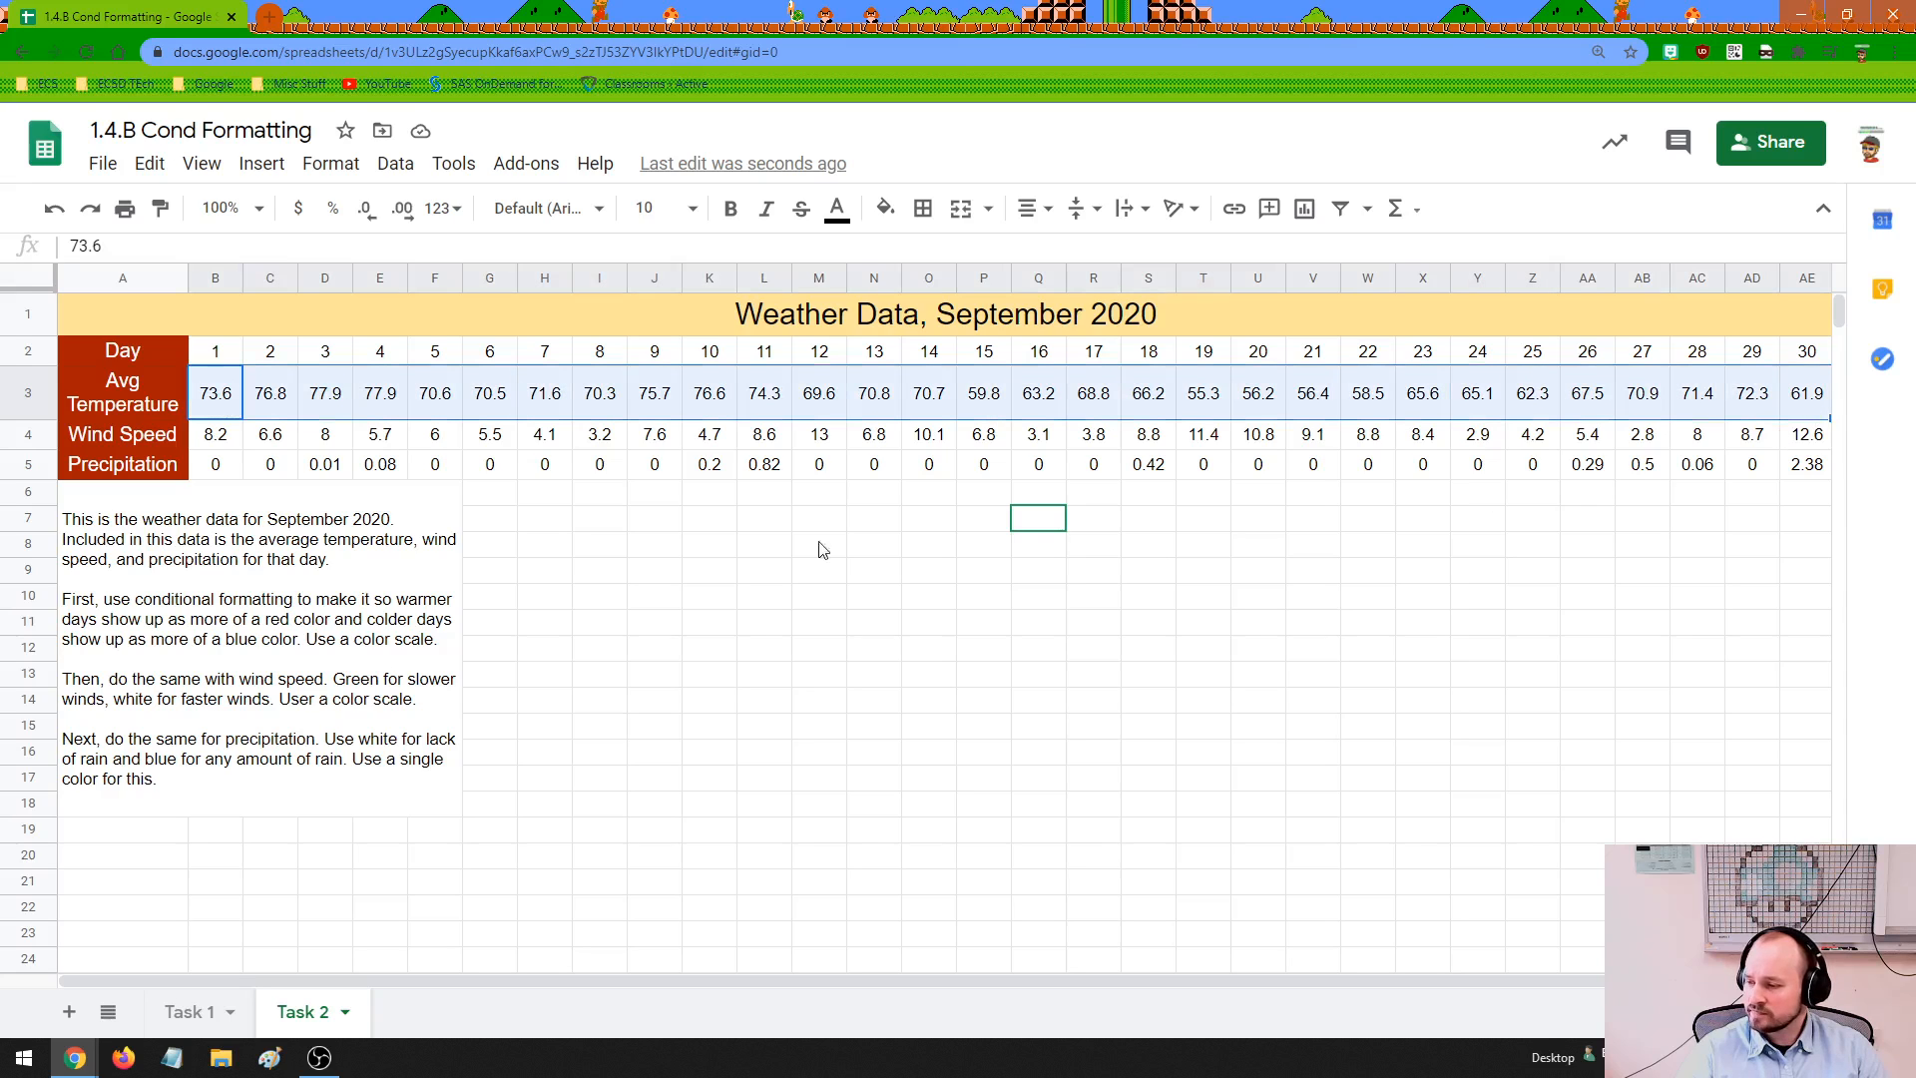
{"action": "mouse_move", "coordinate": [225, 449]}
{"action": "left_mouse_down"}
{"action": "mouse_move", "coordinate": [1499, 437]}
{"action": "mouse_move", "coordinate": [1811, 455]}
{"action": "mouse_move", "coordinate": [205, 464]}
{"action": "left_mouse_up"}
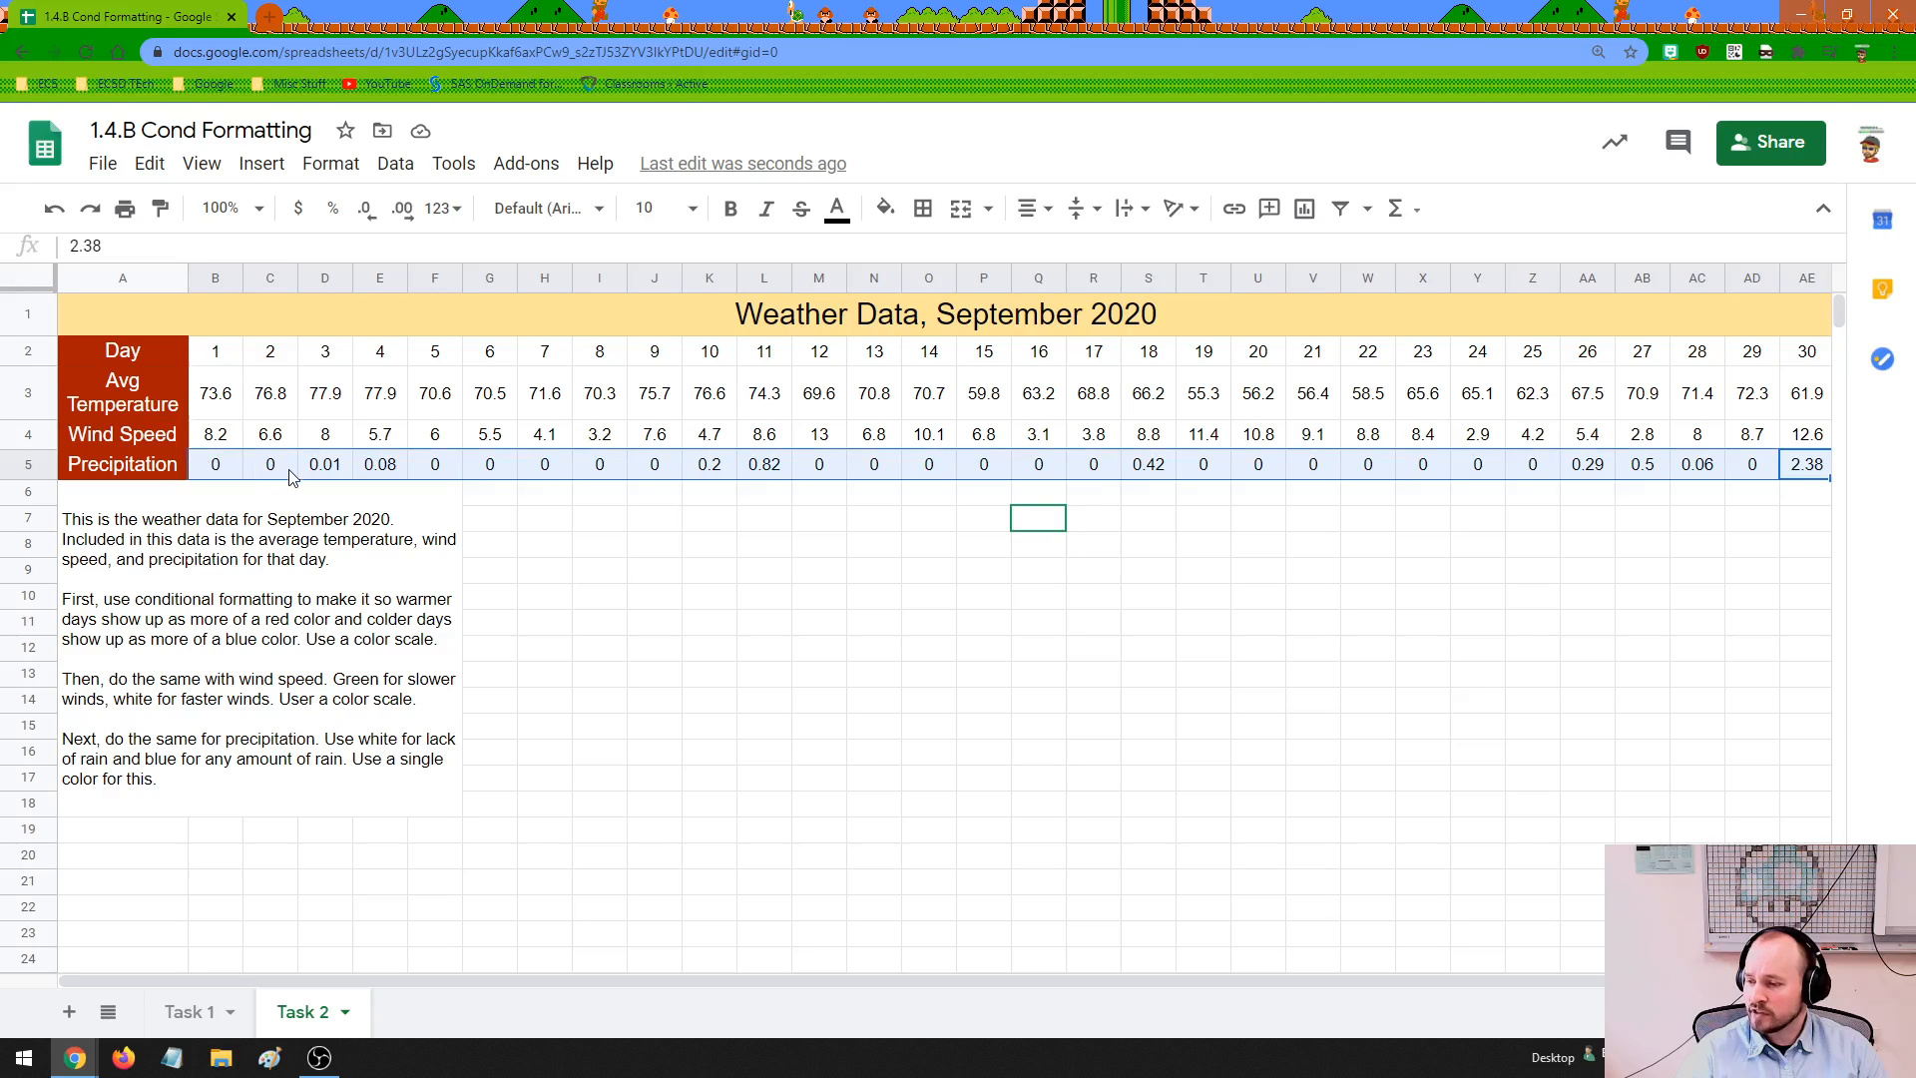
{"action": "left_click", "coordinate": [205, 600]}
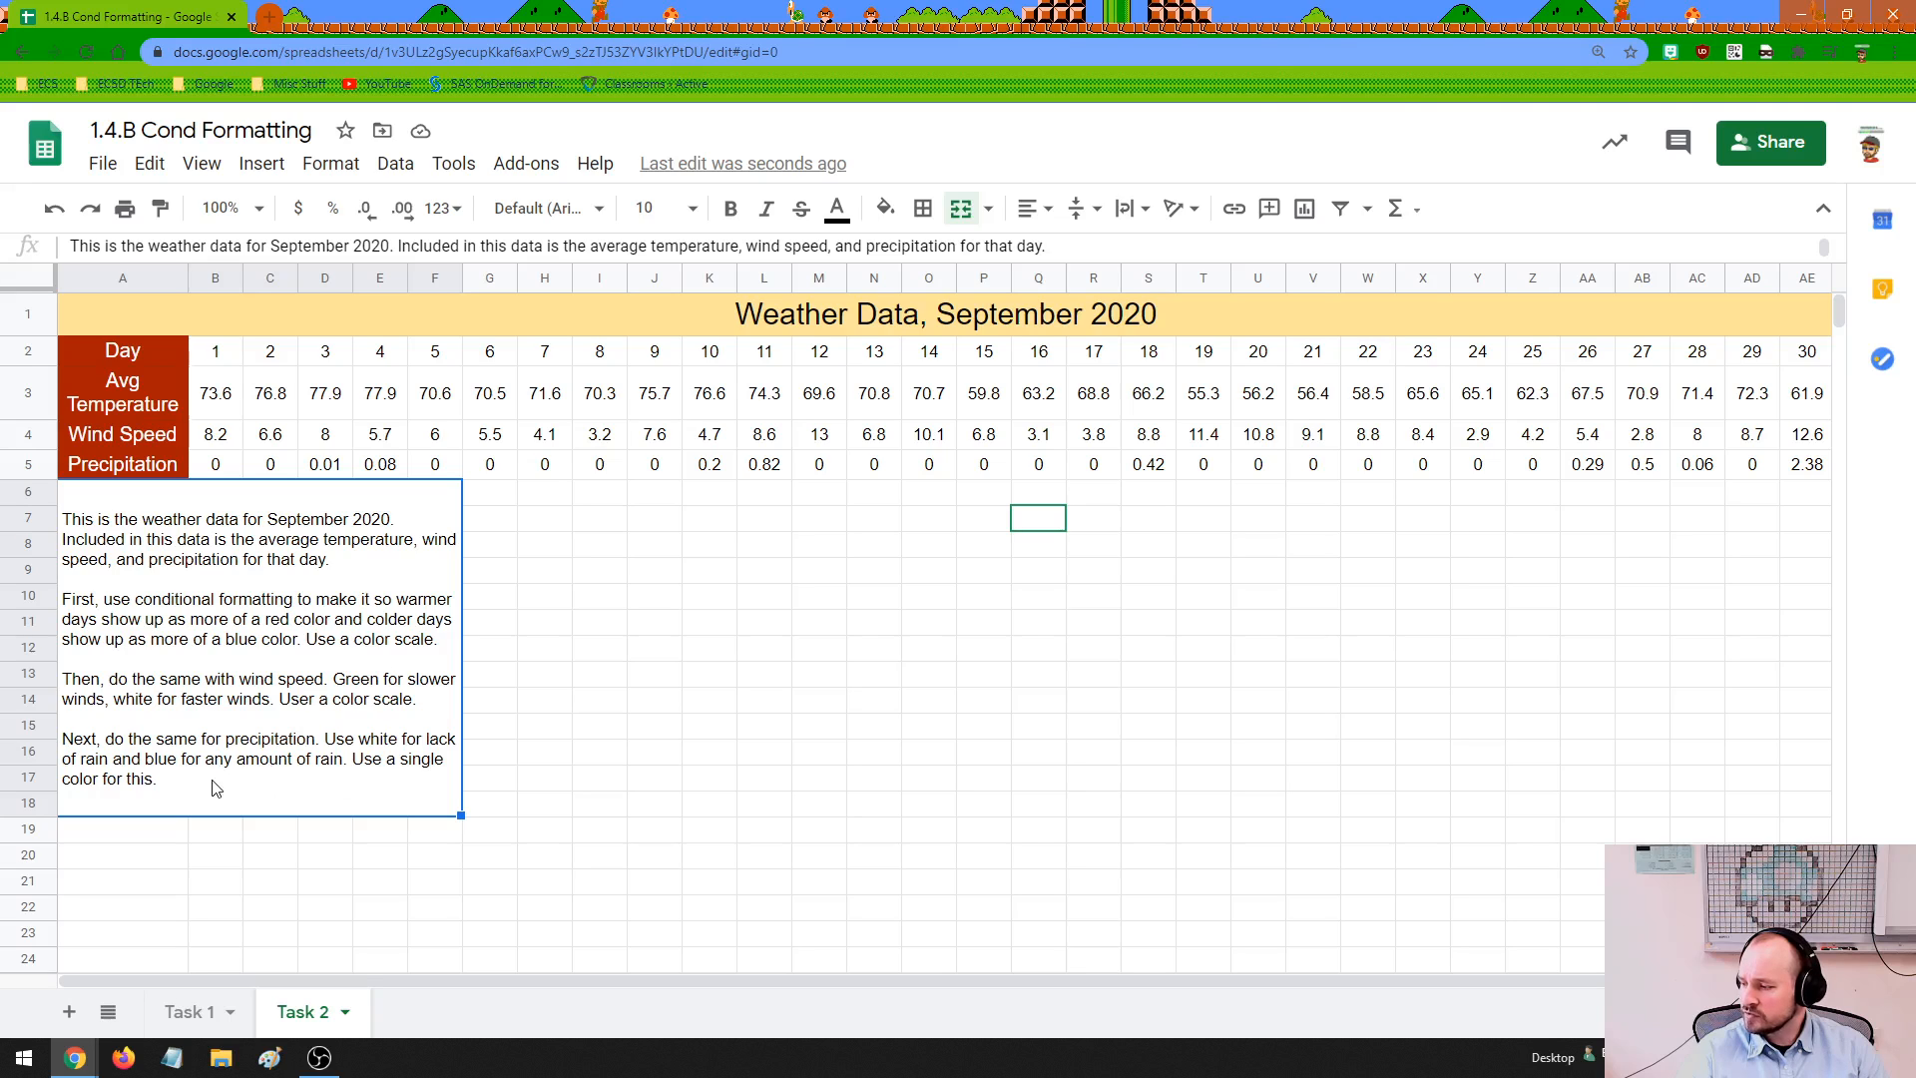
{"action": "left_click", "coordinate": [190, 1012]}
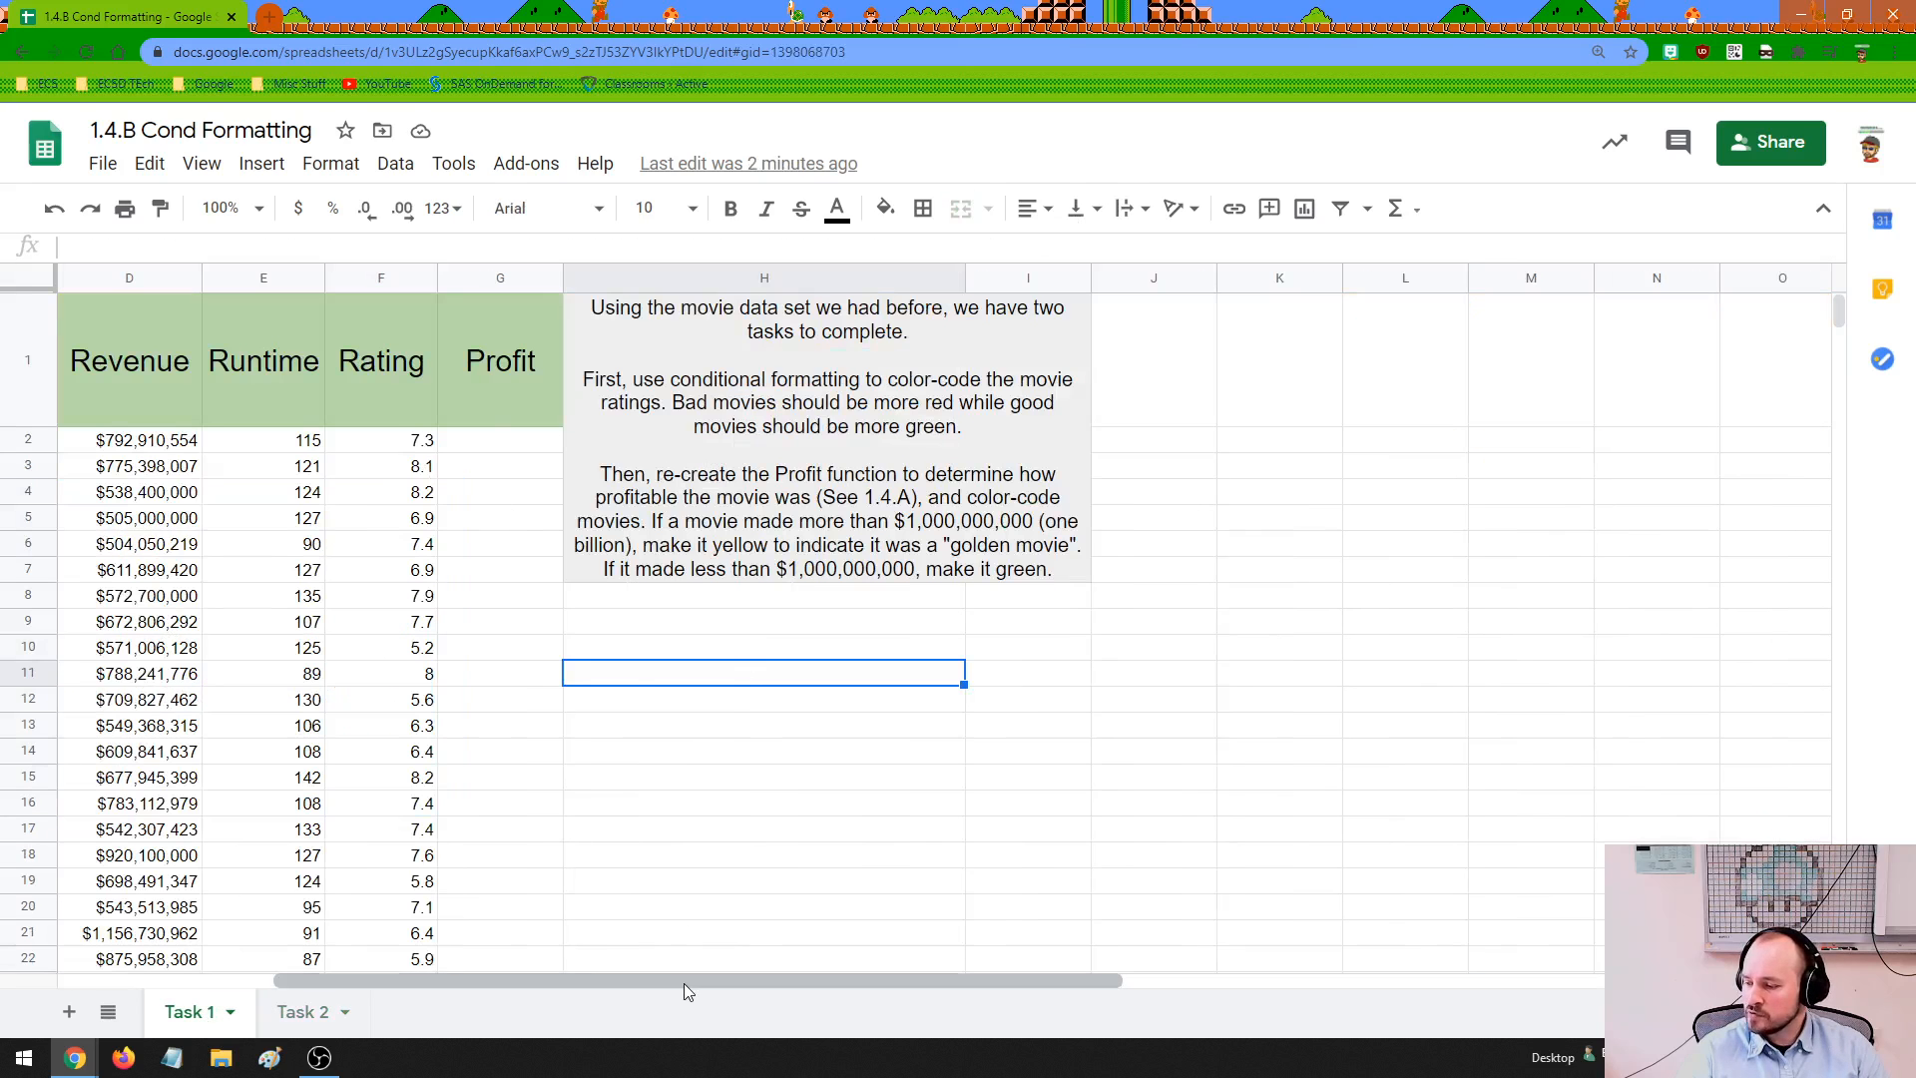
{"action": "left_click_drag", "start_coordinate": [685, 984], "coordinate": [320, 994]}
{"action": "left_click", "coordinate": [296, 1016]}
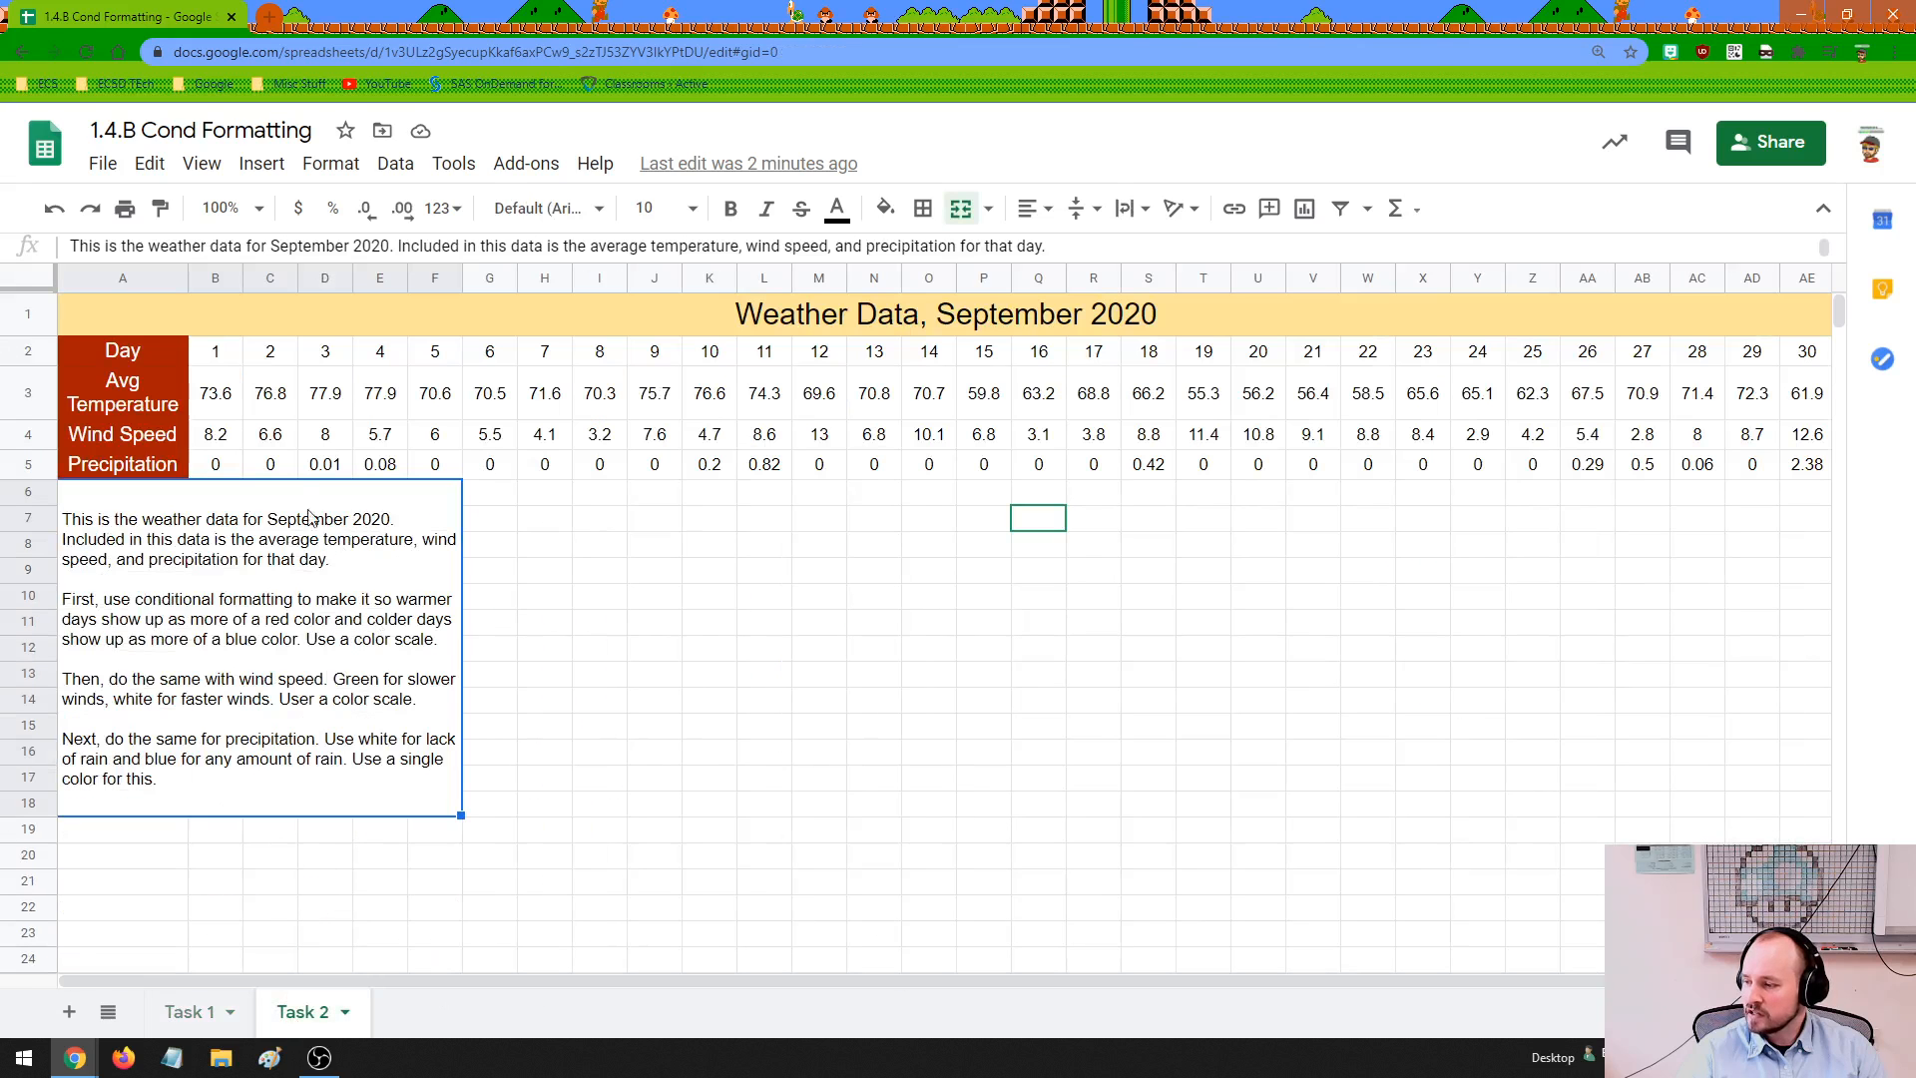
Select the Precipitation values in B5:AE5, start a conditional formatting rule for them, and check the range it covers
{"action": "left_click", "coordinate": [225, 471]}
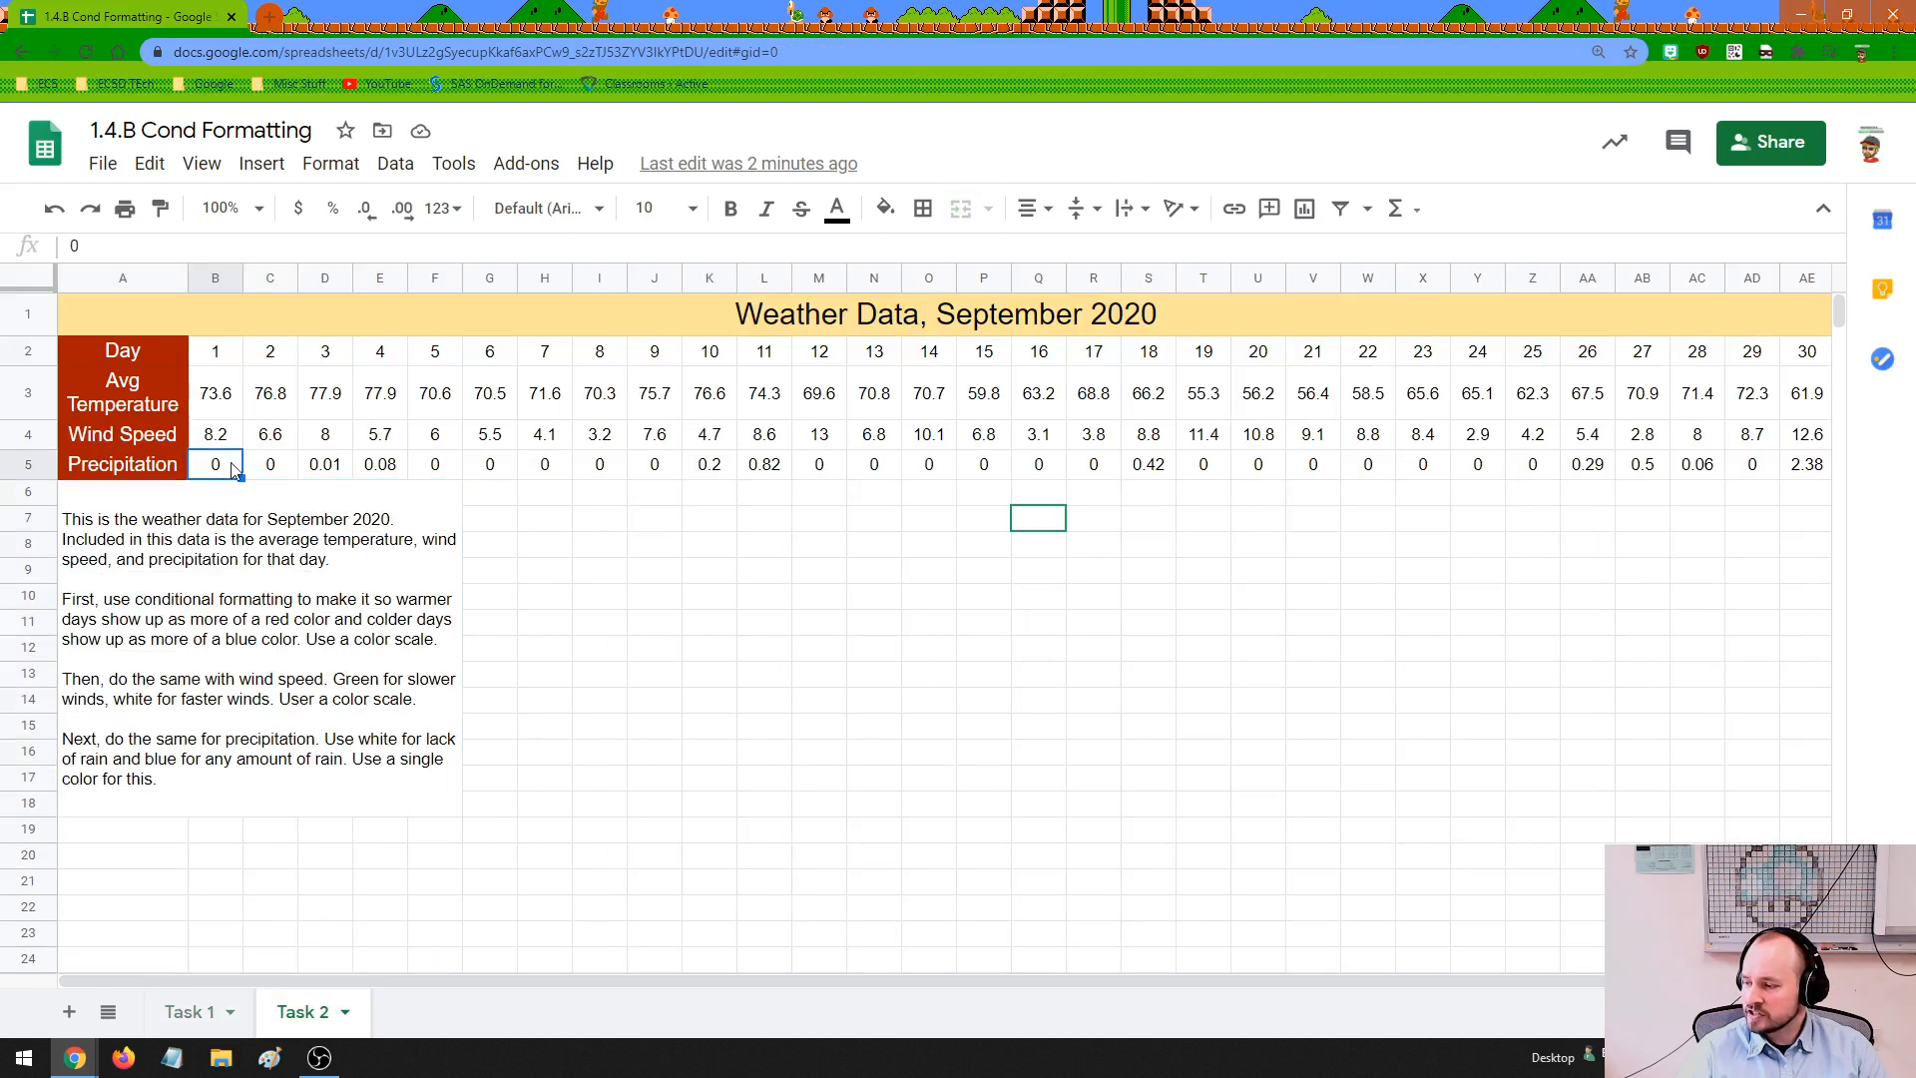
{"action": "left_click_drag", "start_coordinate": [222, 473], "coordinate": [1814, 469]}
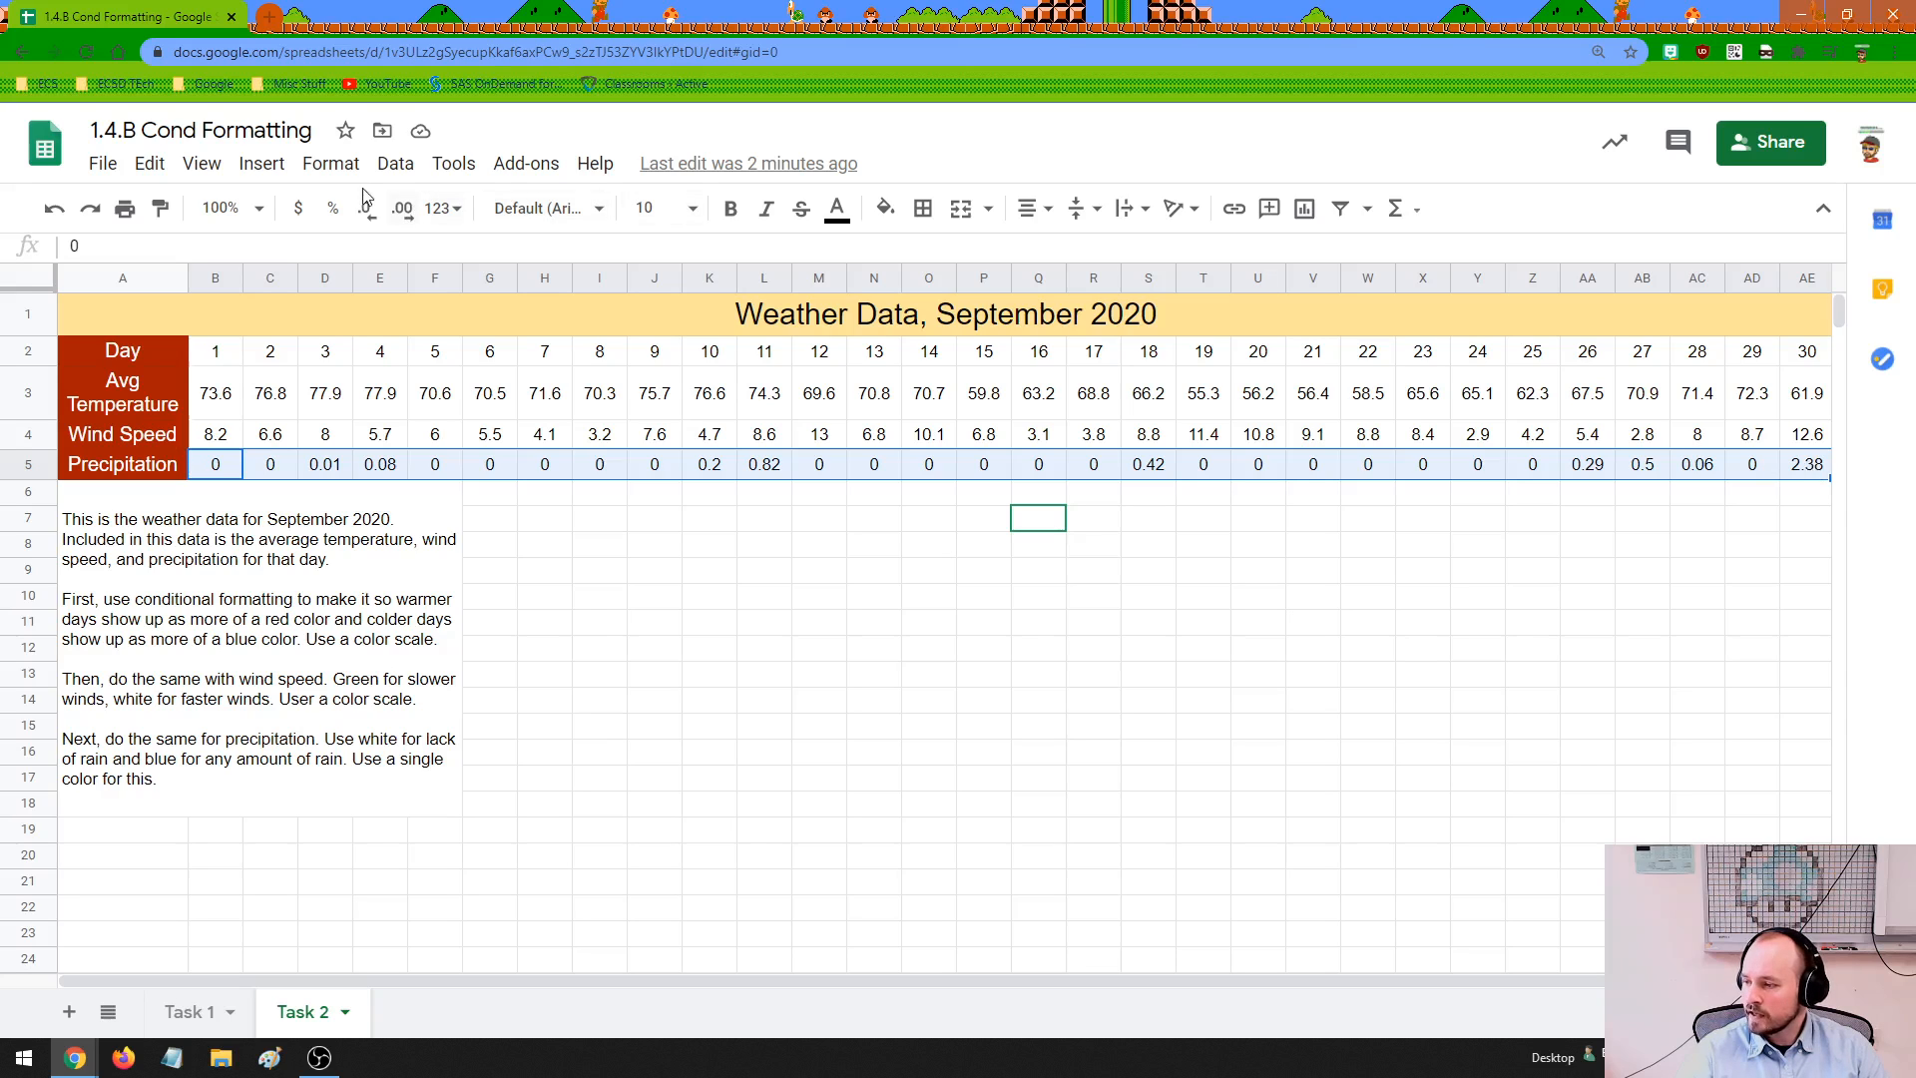
{"action": "left_click", "coordinate": [330, 164]}
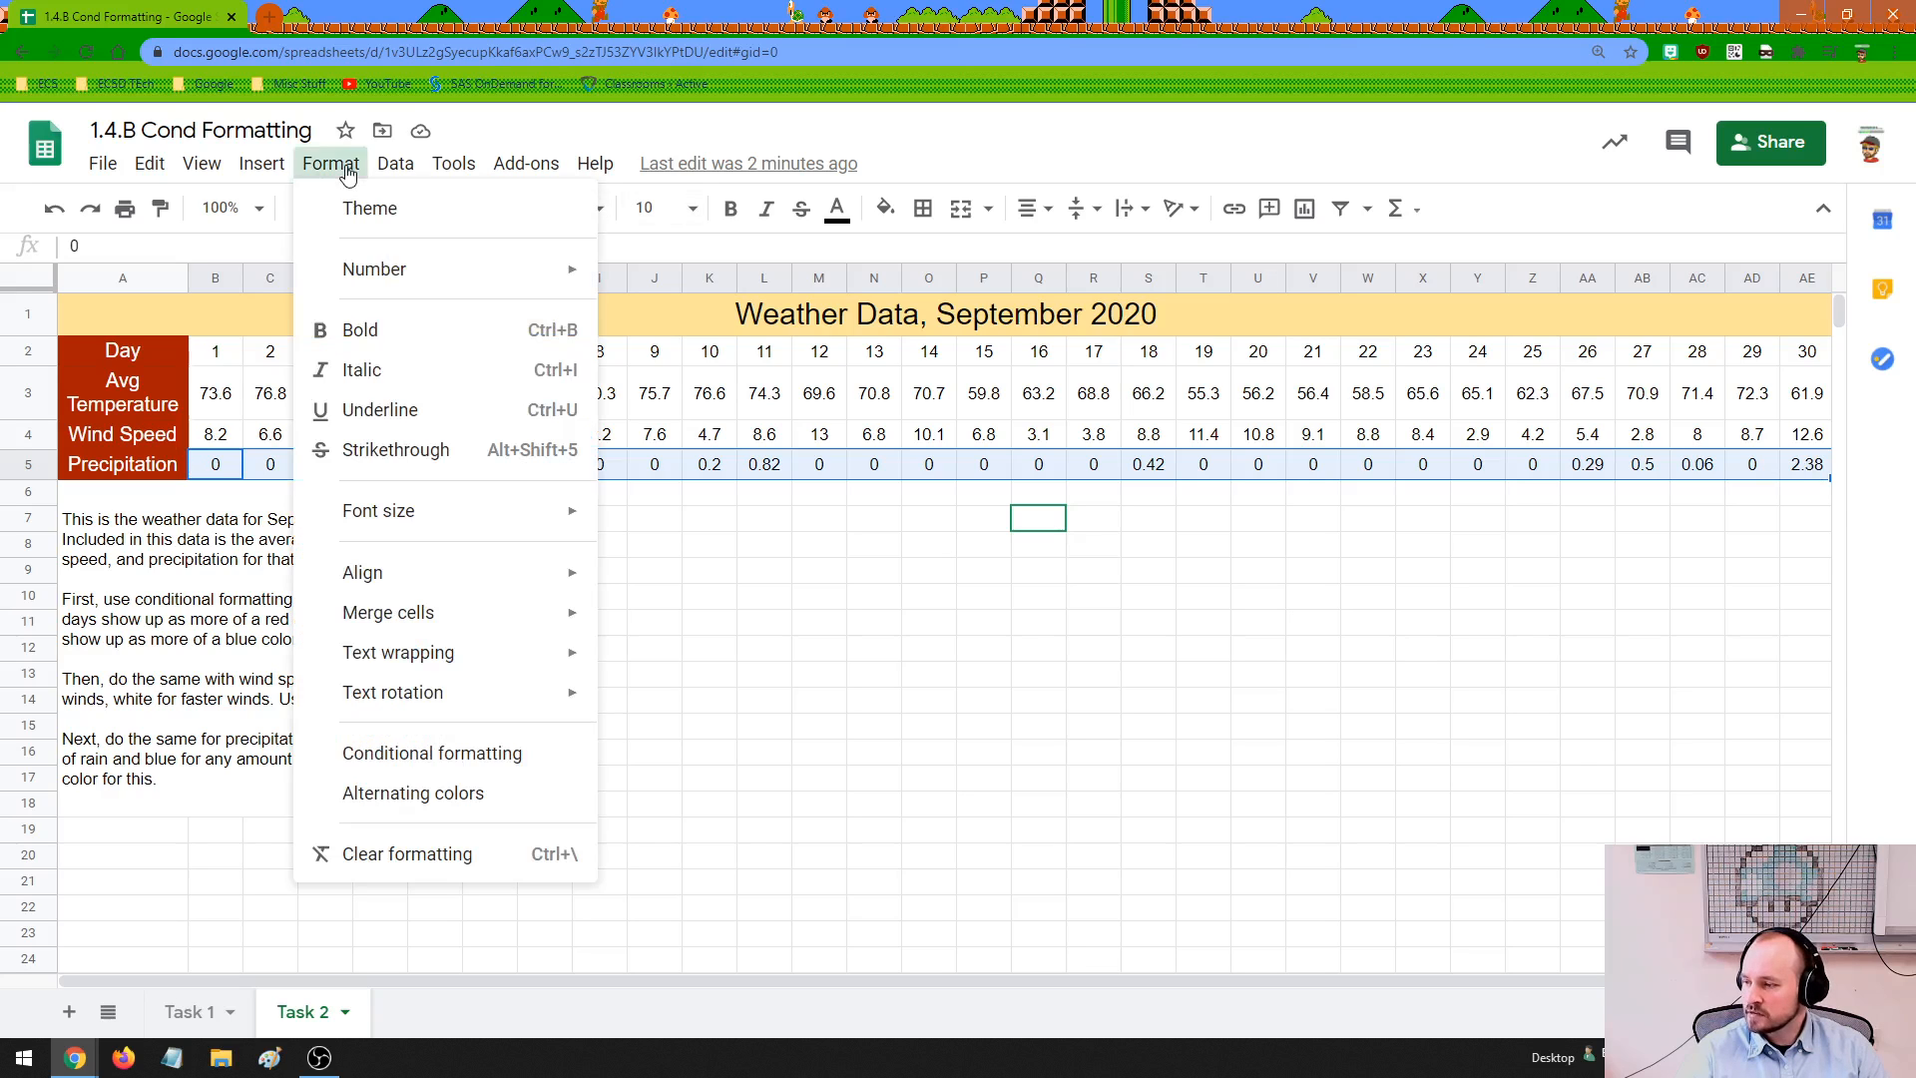
{"action": "left_click", "coordinate": [414, 755]}
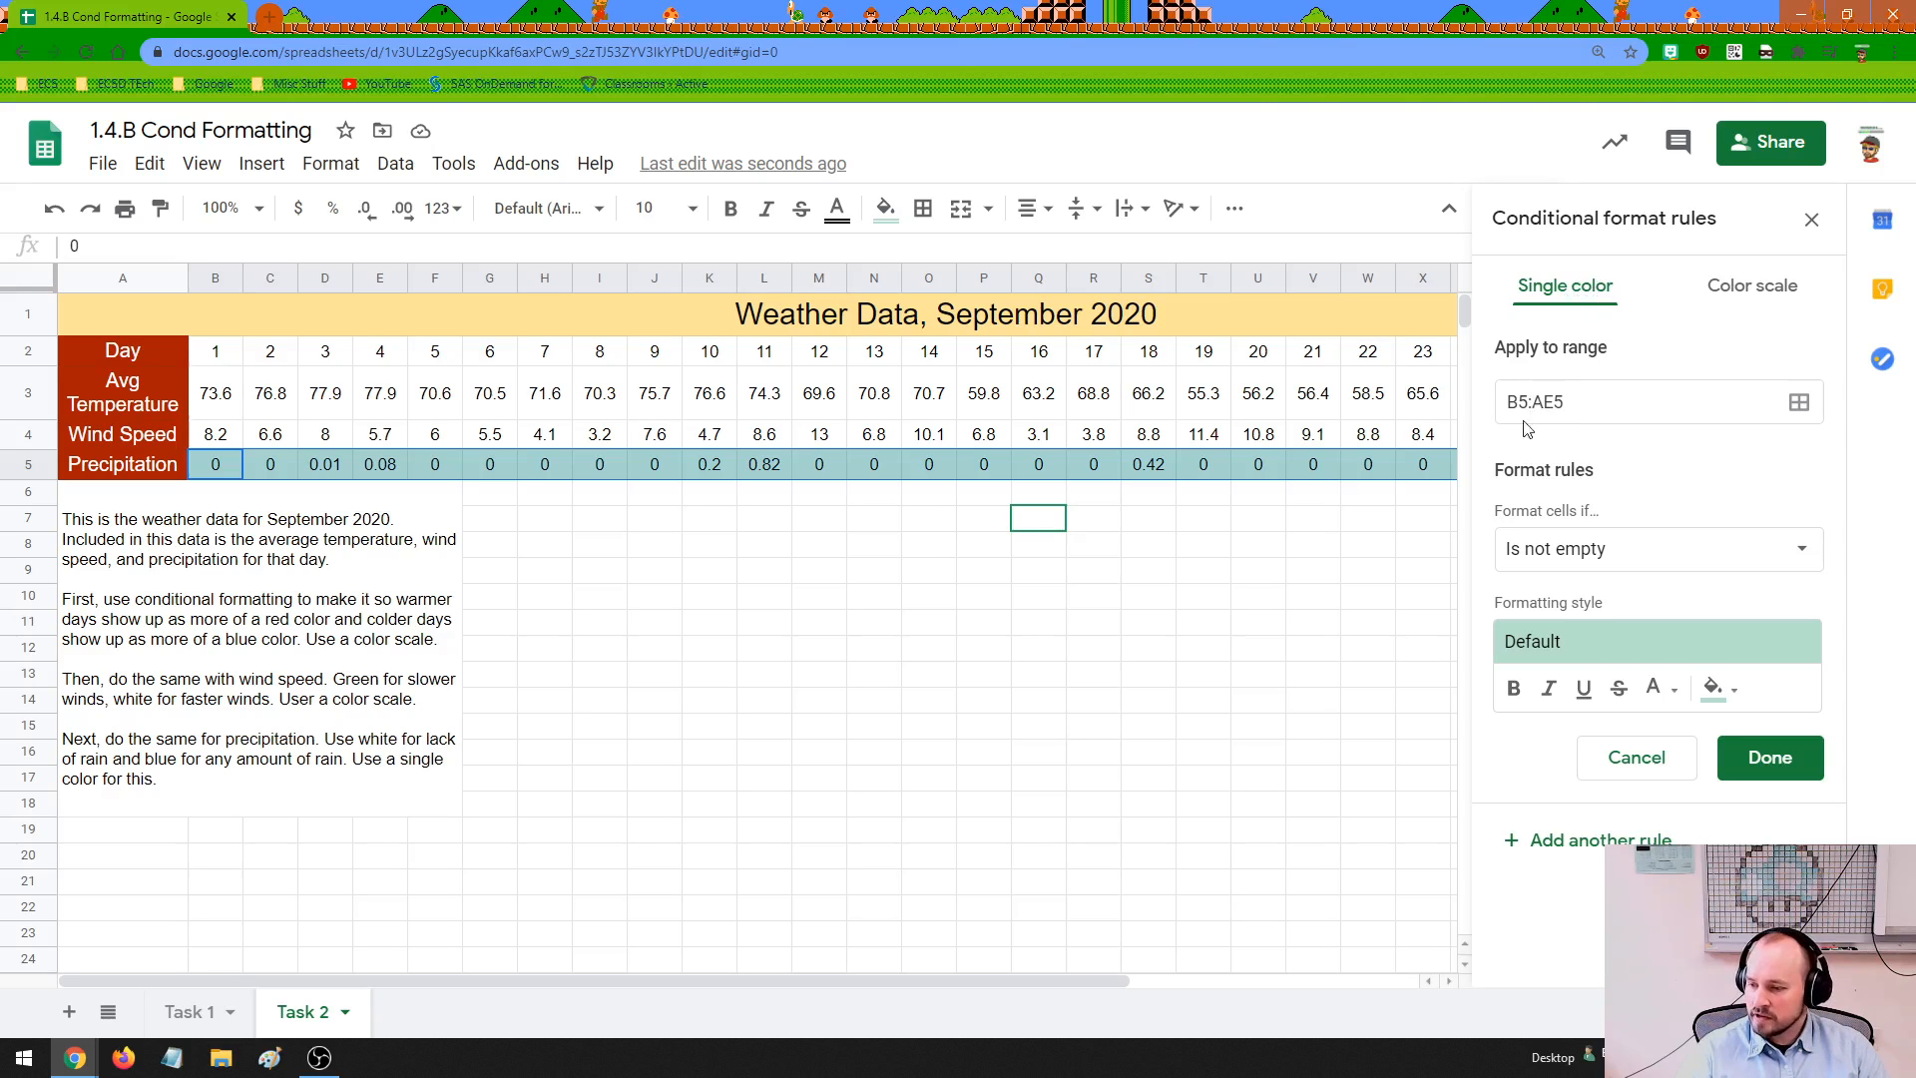
{"action": "left_click", "coordinate": [1041, 530]}
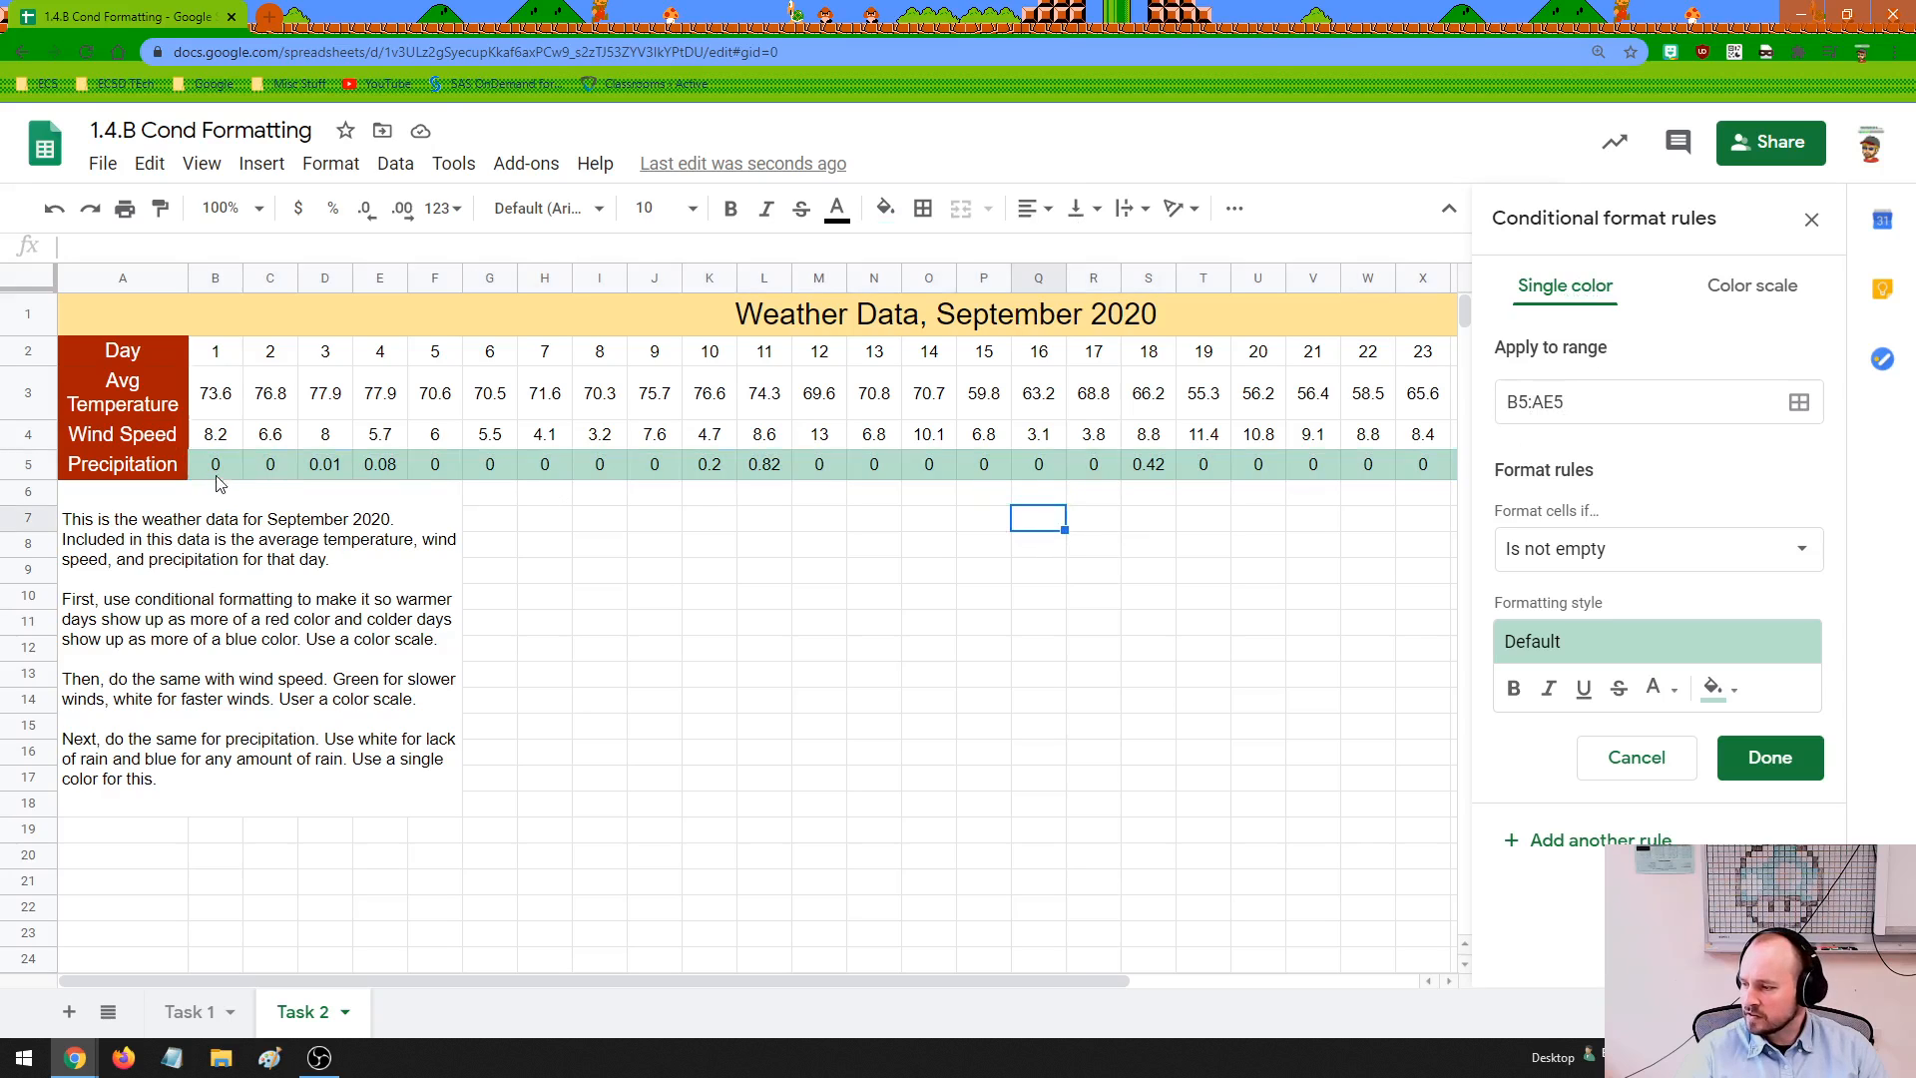
{"action": "left_click_drag", "start_coordinate": [215, 469], "coordinate": [1417, 475]}
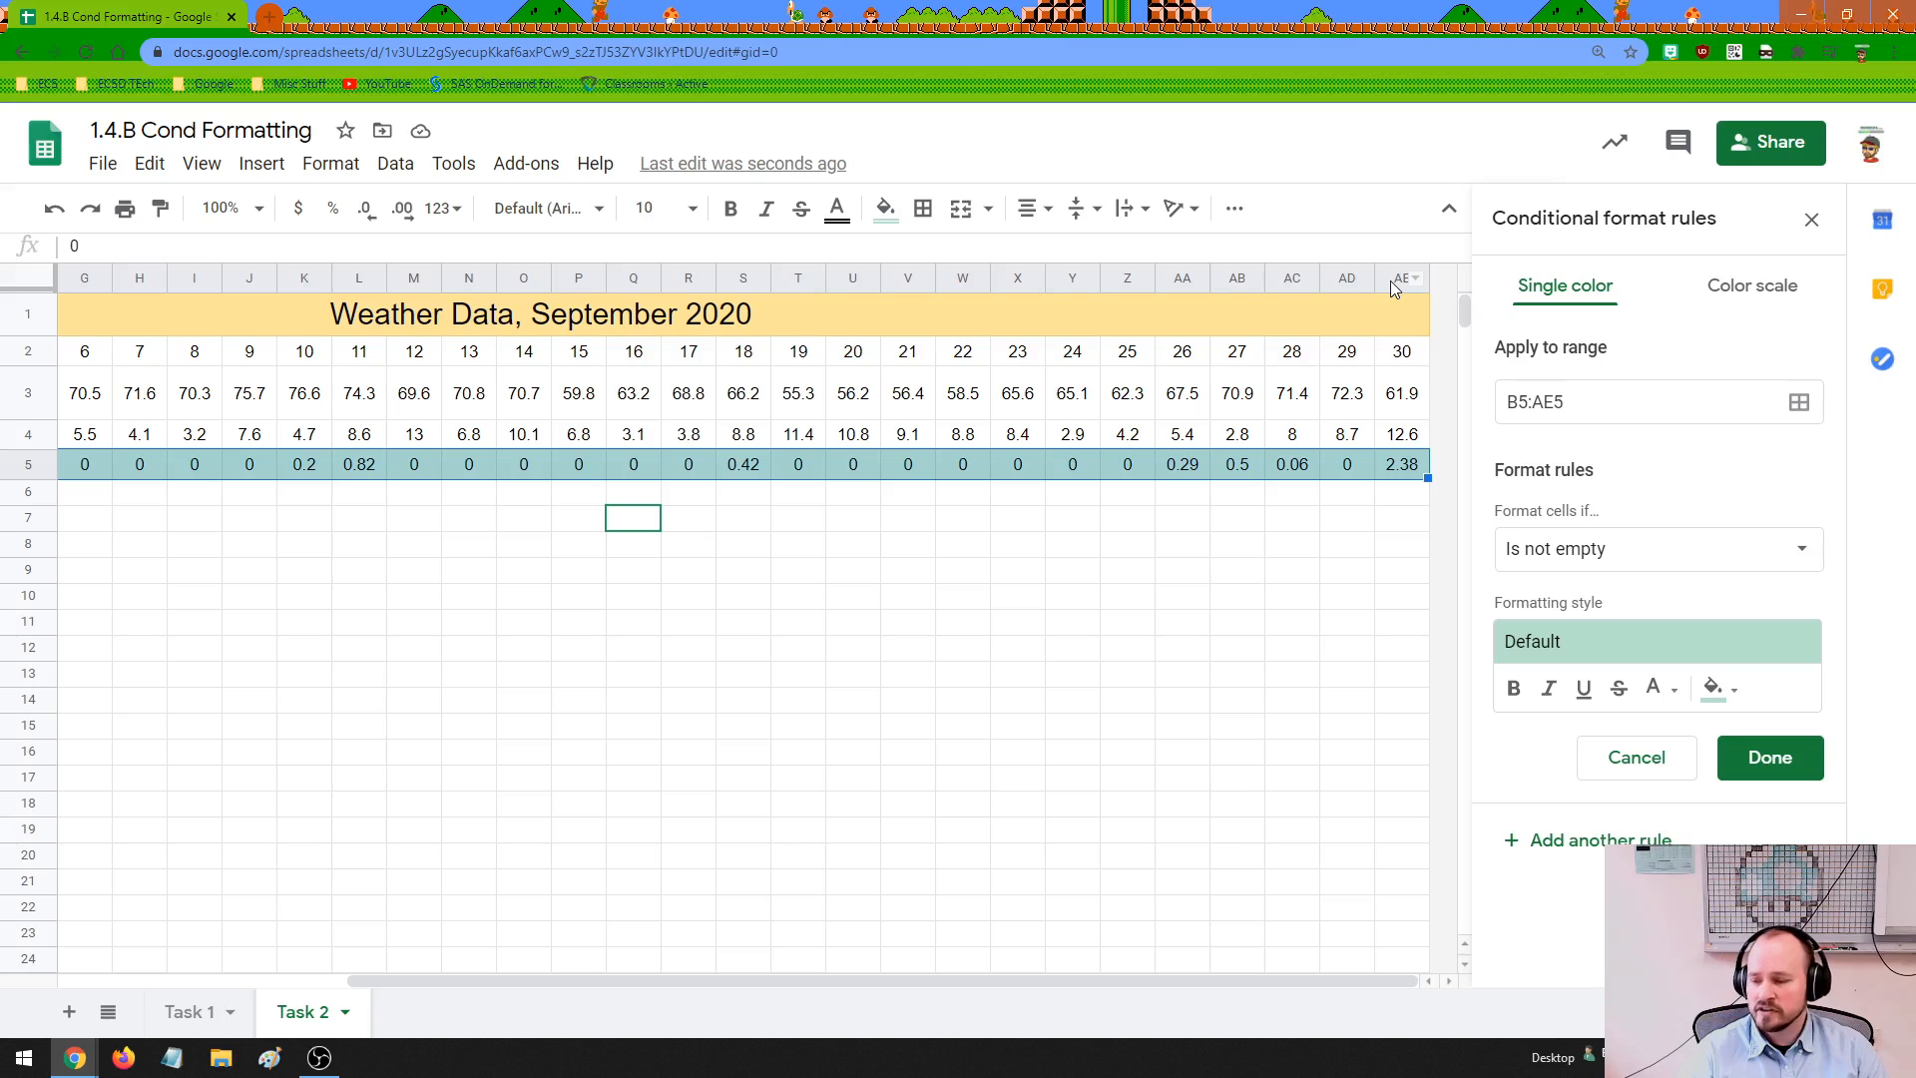
{"action": "mouse_move", "coordinate": [1569, 402]}
{"action": "left_mouse_down"}
{"action": "mouse_move", "coordinate": [1506, 402]}
{"action": "mouse_move", "coordinate": [1567, 397]}
{"action": "left_mouse_up"}
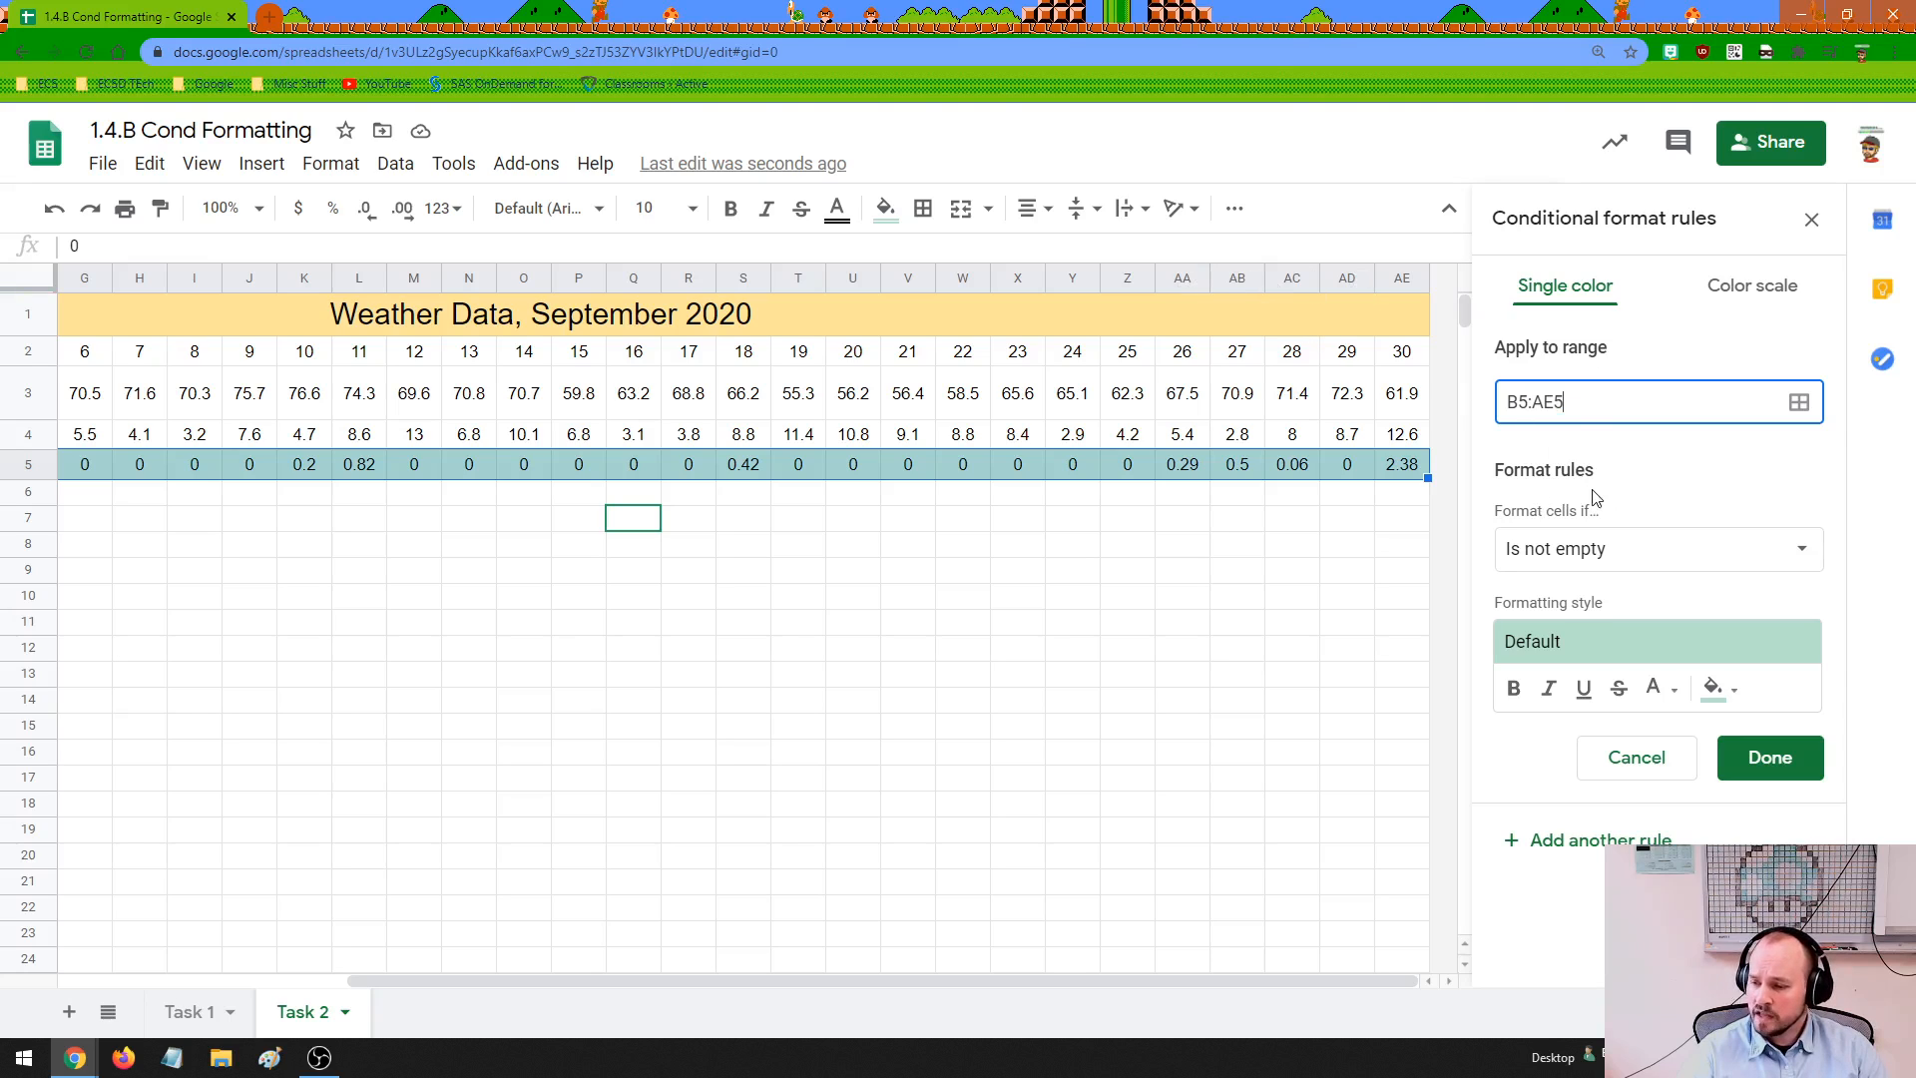
Set the precipitation rule's condition to format cells with values greater than 0
{"action": "left_click", "coordinate": [1601, 551]}
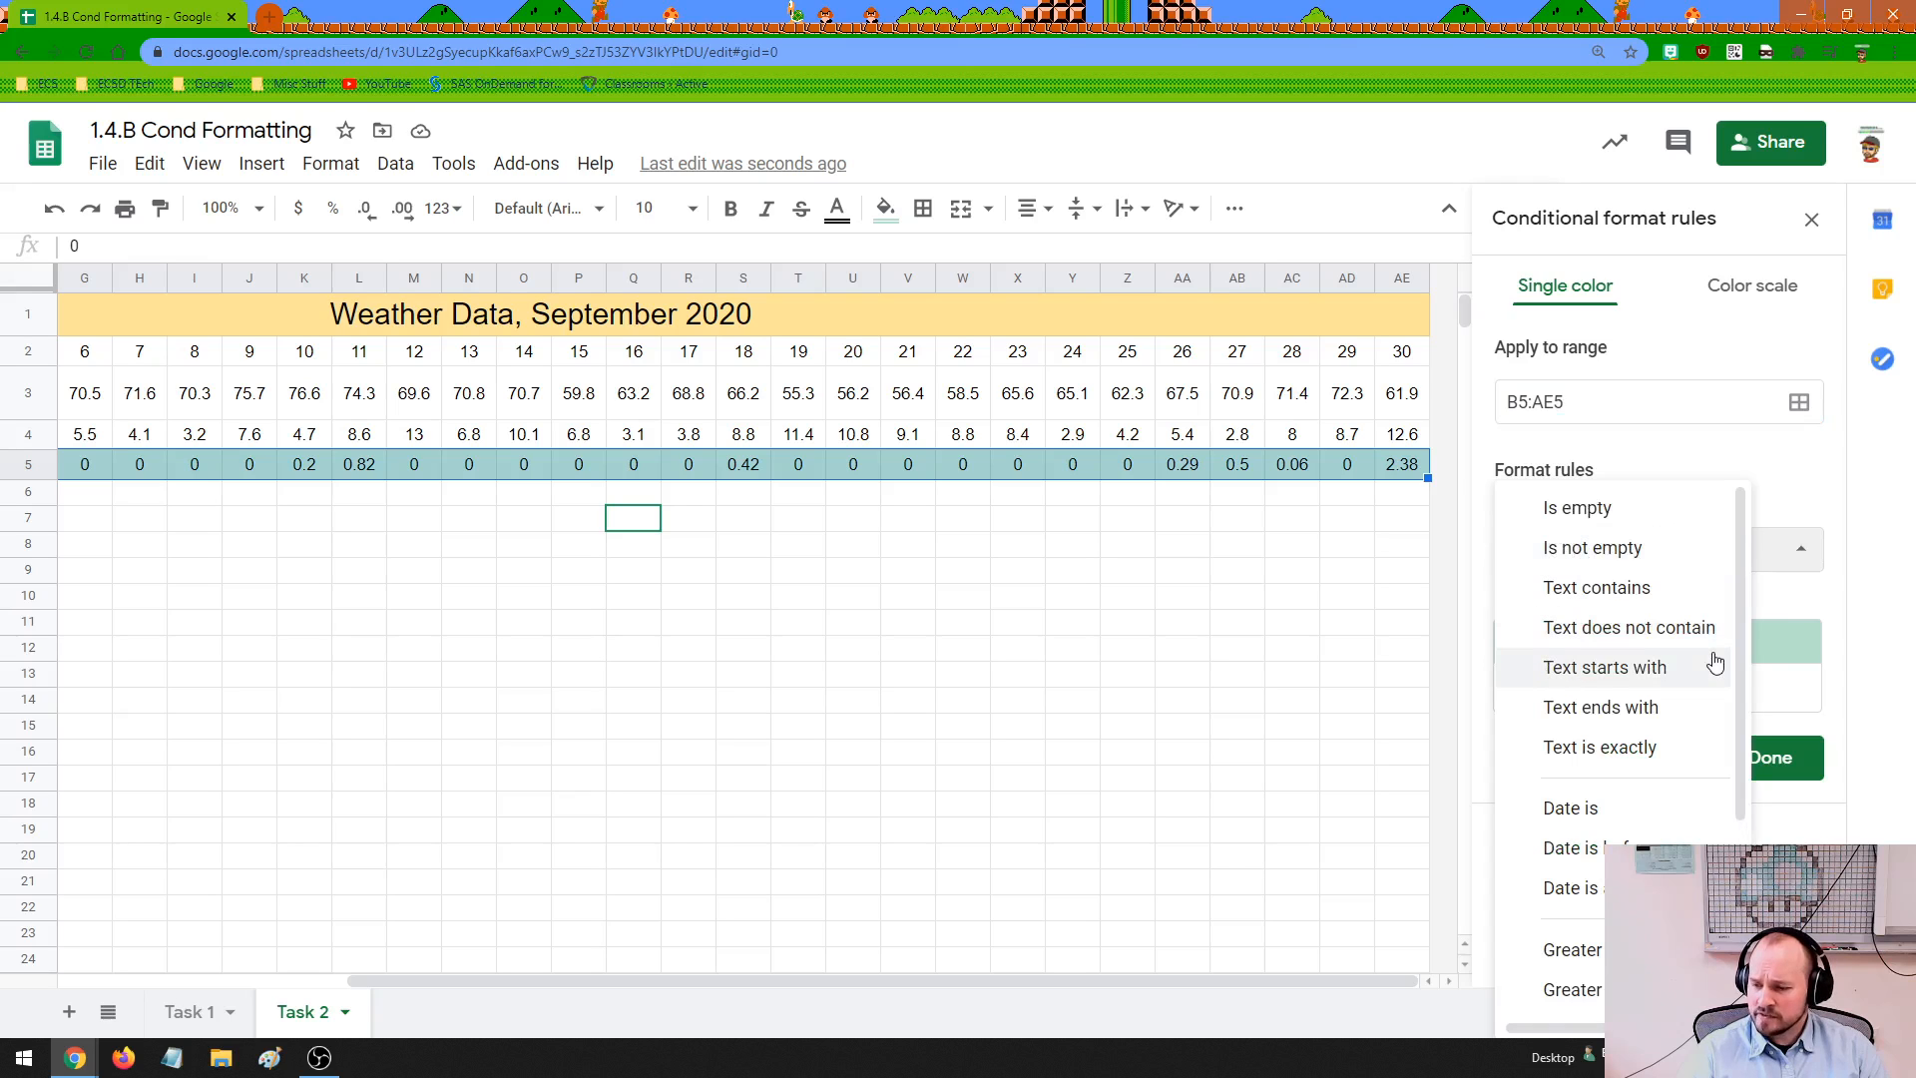
{"action": "scroll", "coordinate": [1712, 662], "scroll_direction": "down", "scroll_amount": 2}
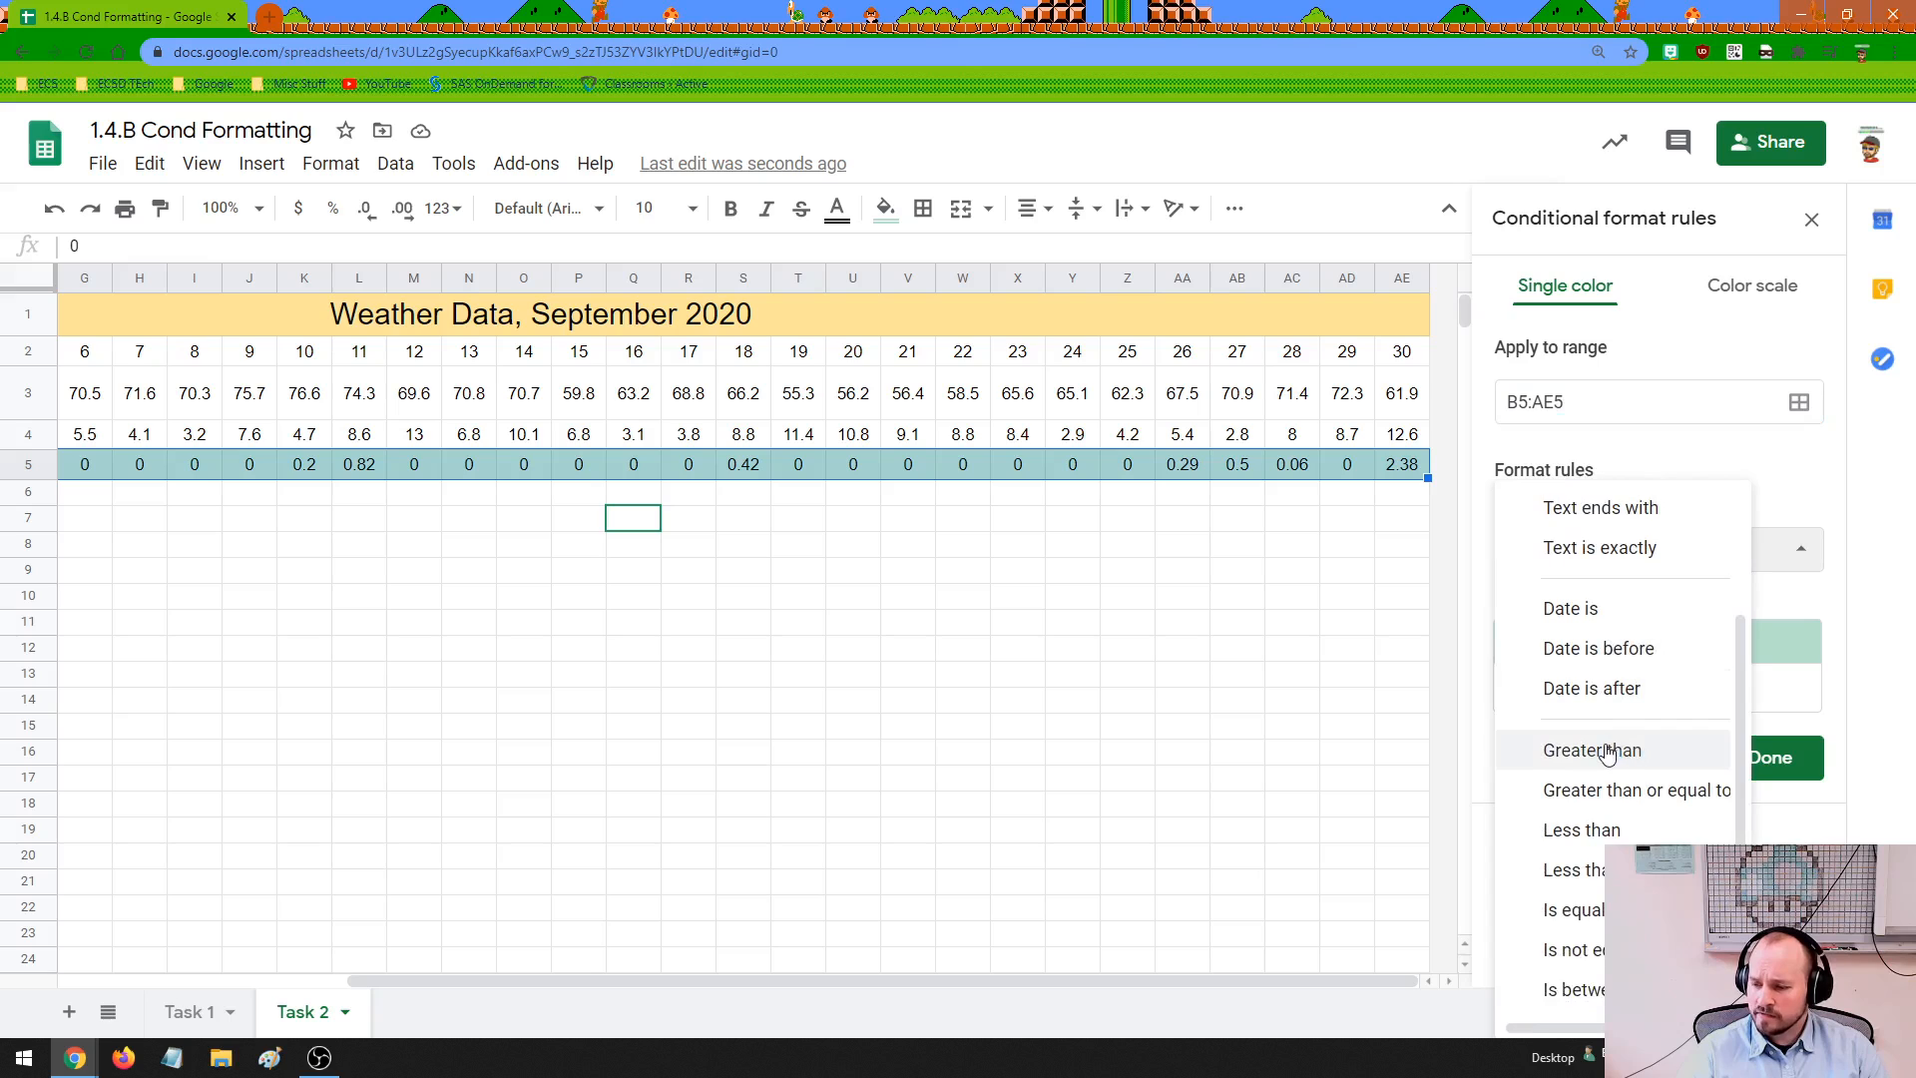
{"action": "left_click", "coordinate": [1607, 752]}
{"action": "left_click", "coordinate": [1547, 606]}
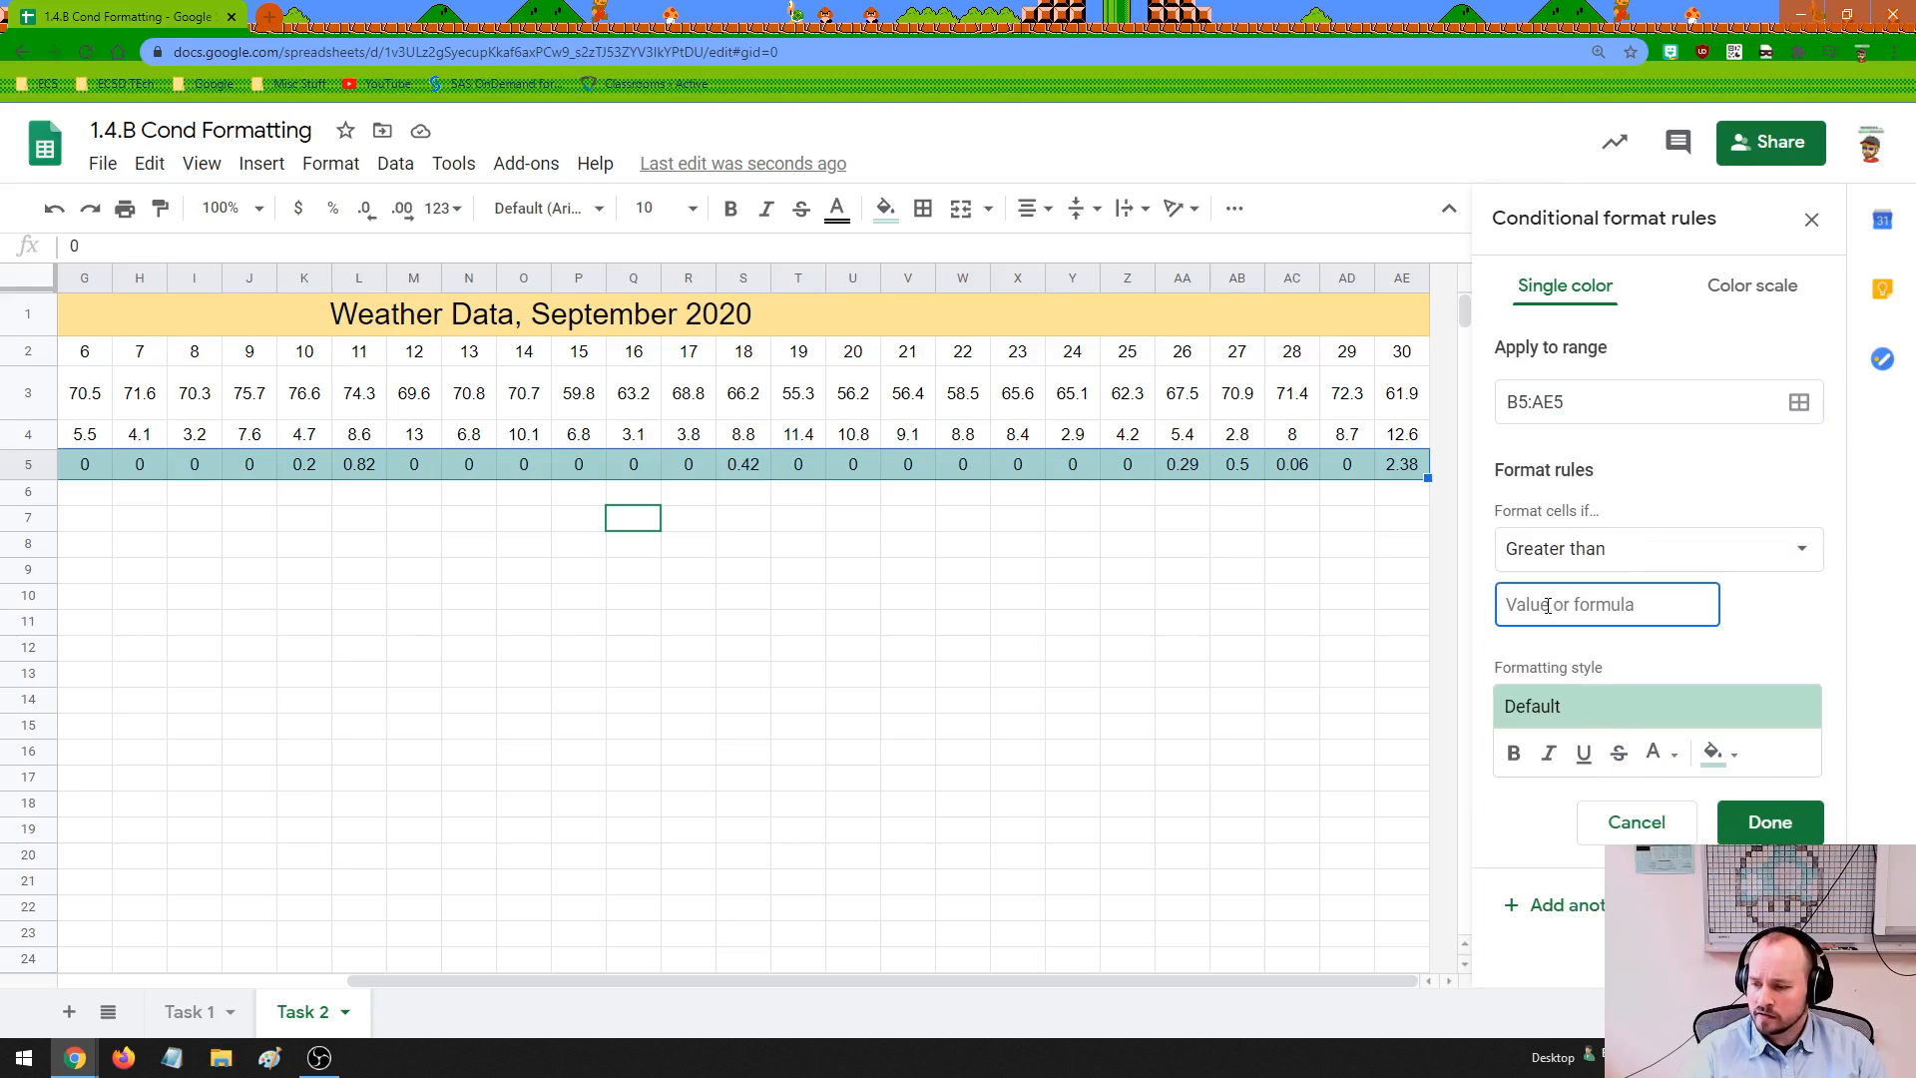
{"action": "type", "text": "0"}
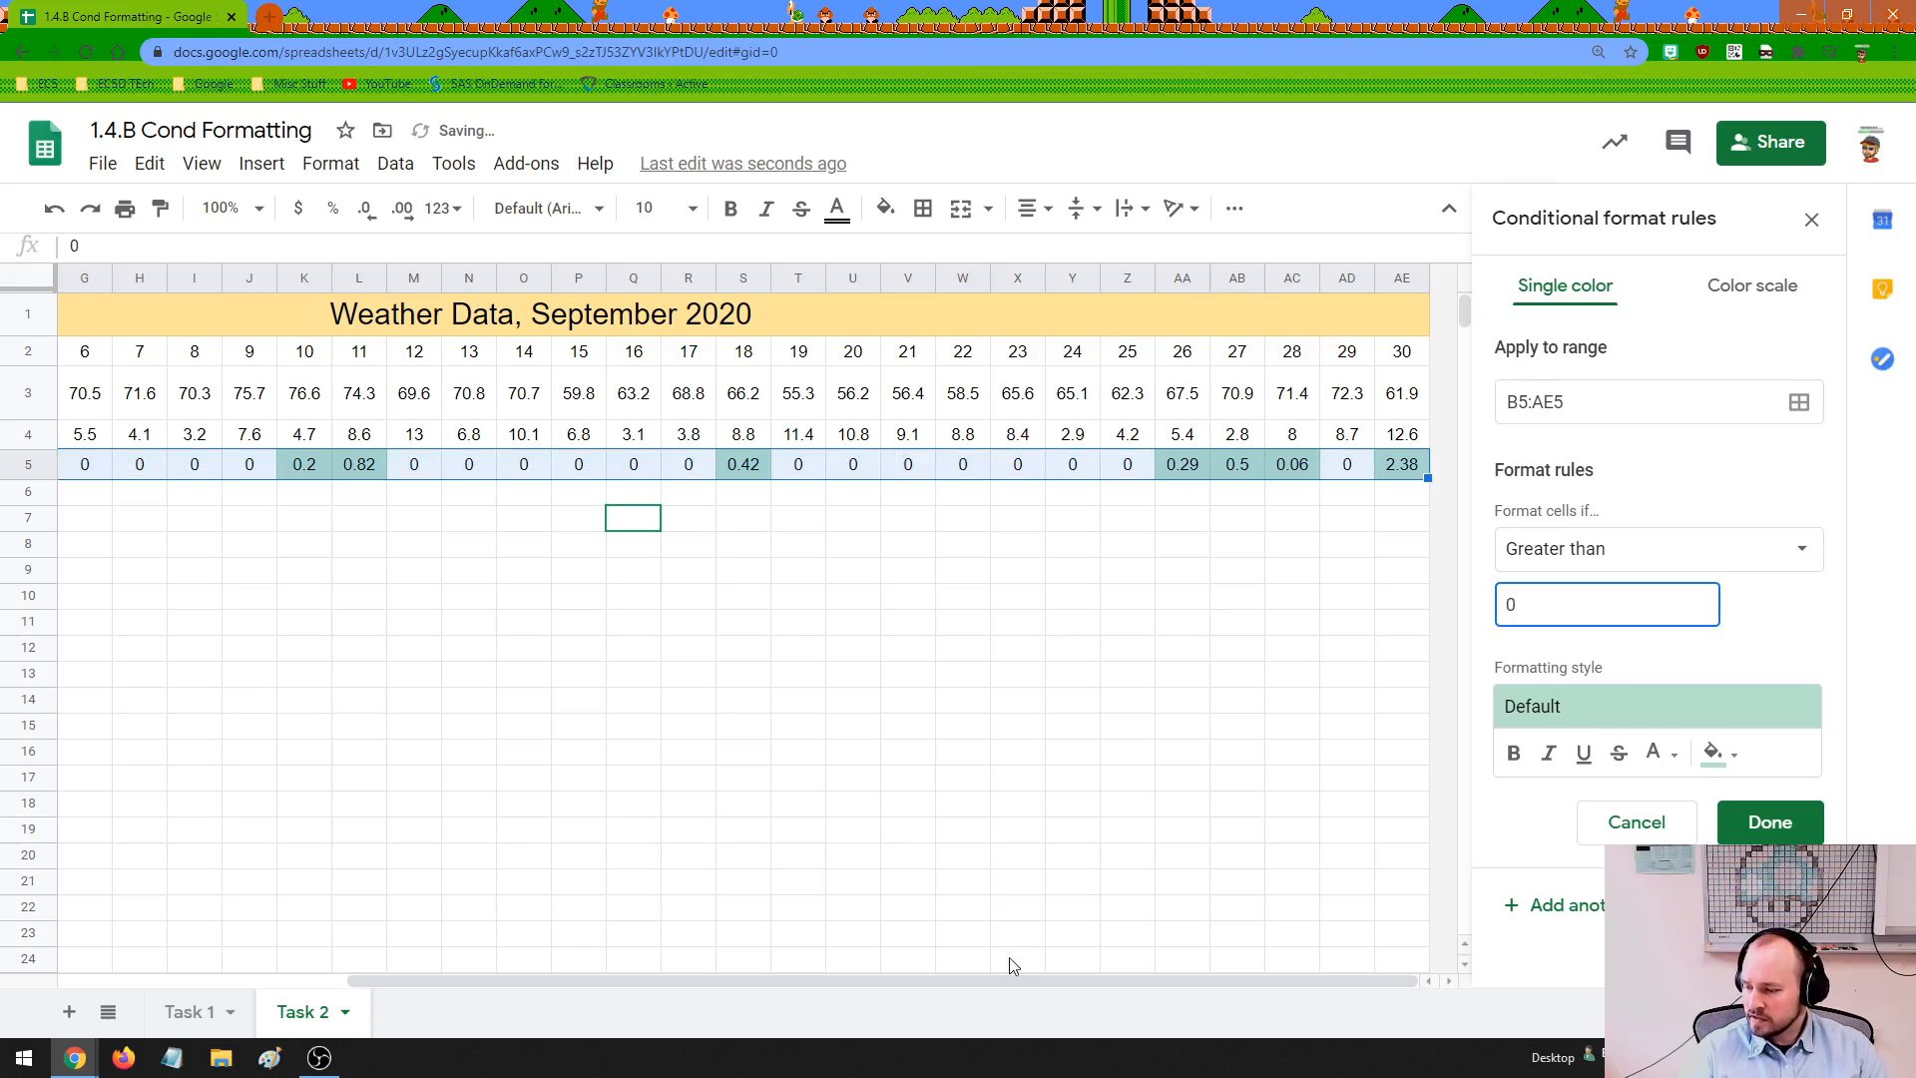
{"action": "left_click_drag", "start_coordinate": [1019, 979], "coordinate": [726, 983]}
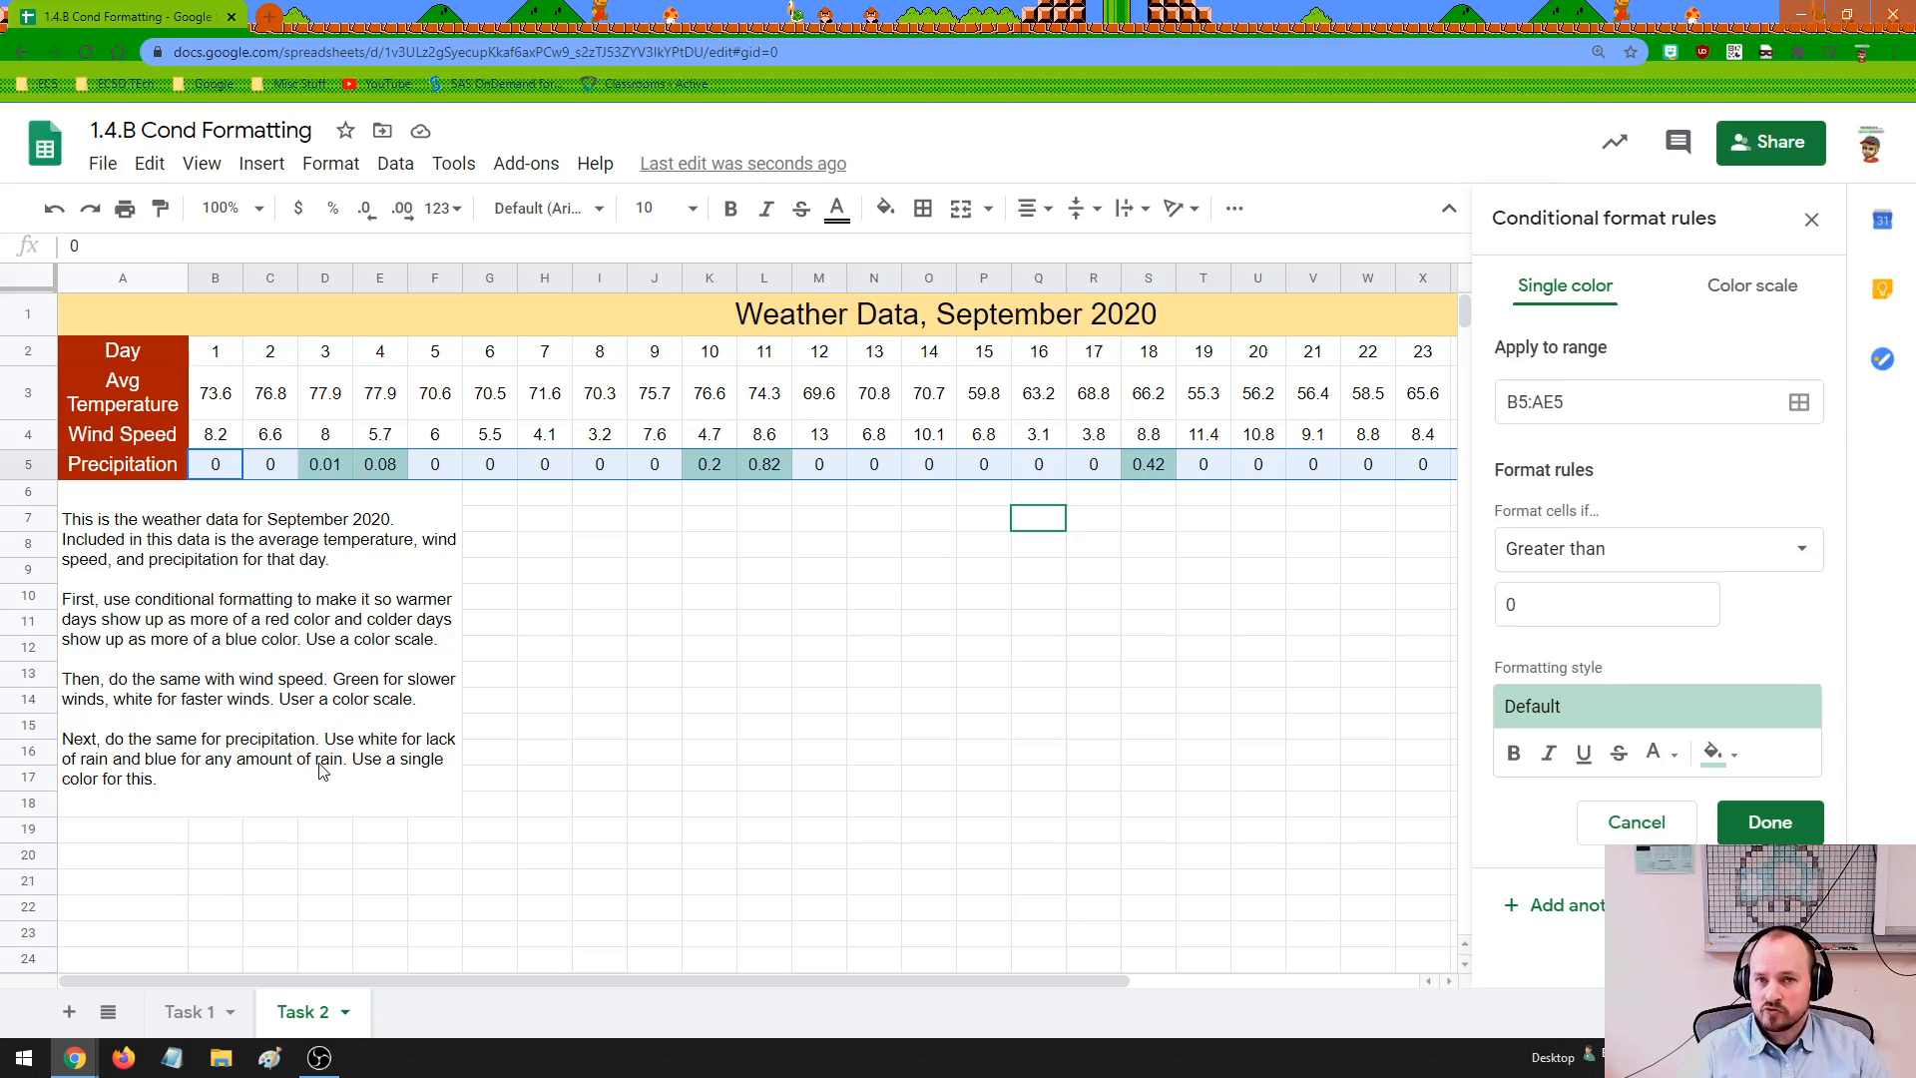
Give the precipitation rule's formatting style a light blue fill with bold, underlined text
{"action": "left_click_drag", "start_coordinate": [499, 980], "coordinate": [866, 997]}
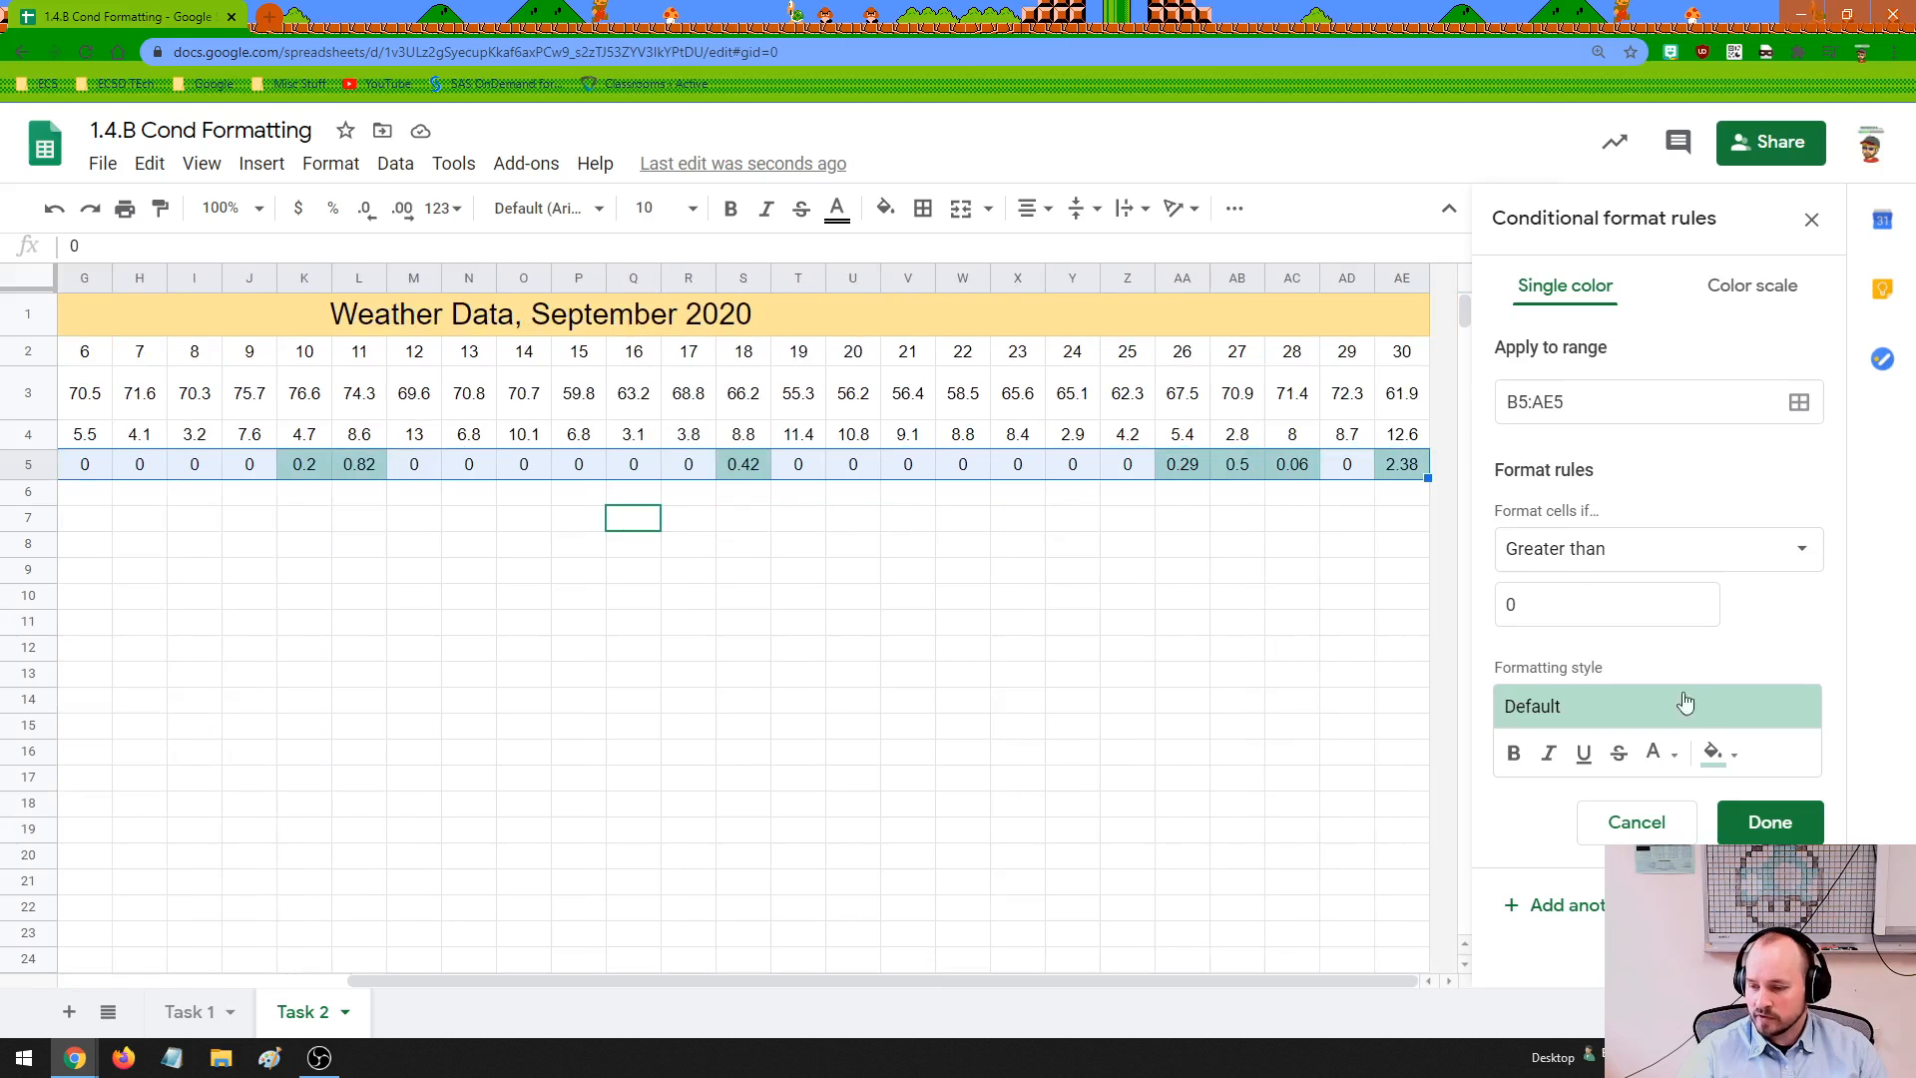
{"action": "left_click", "coordinate": [1717, 753]}
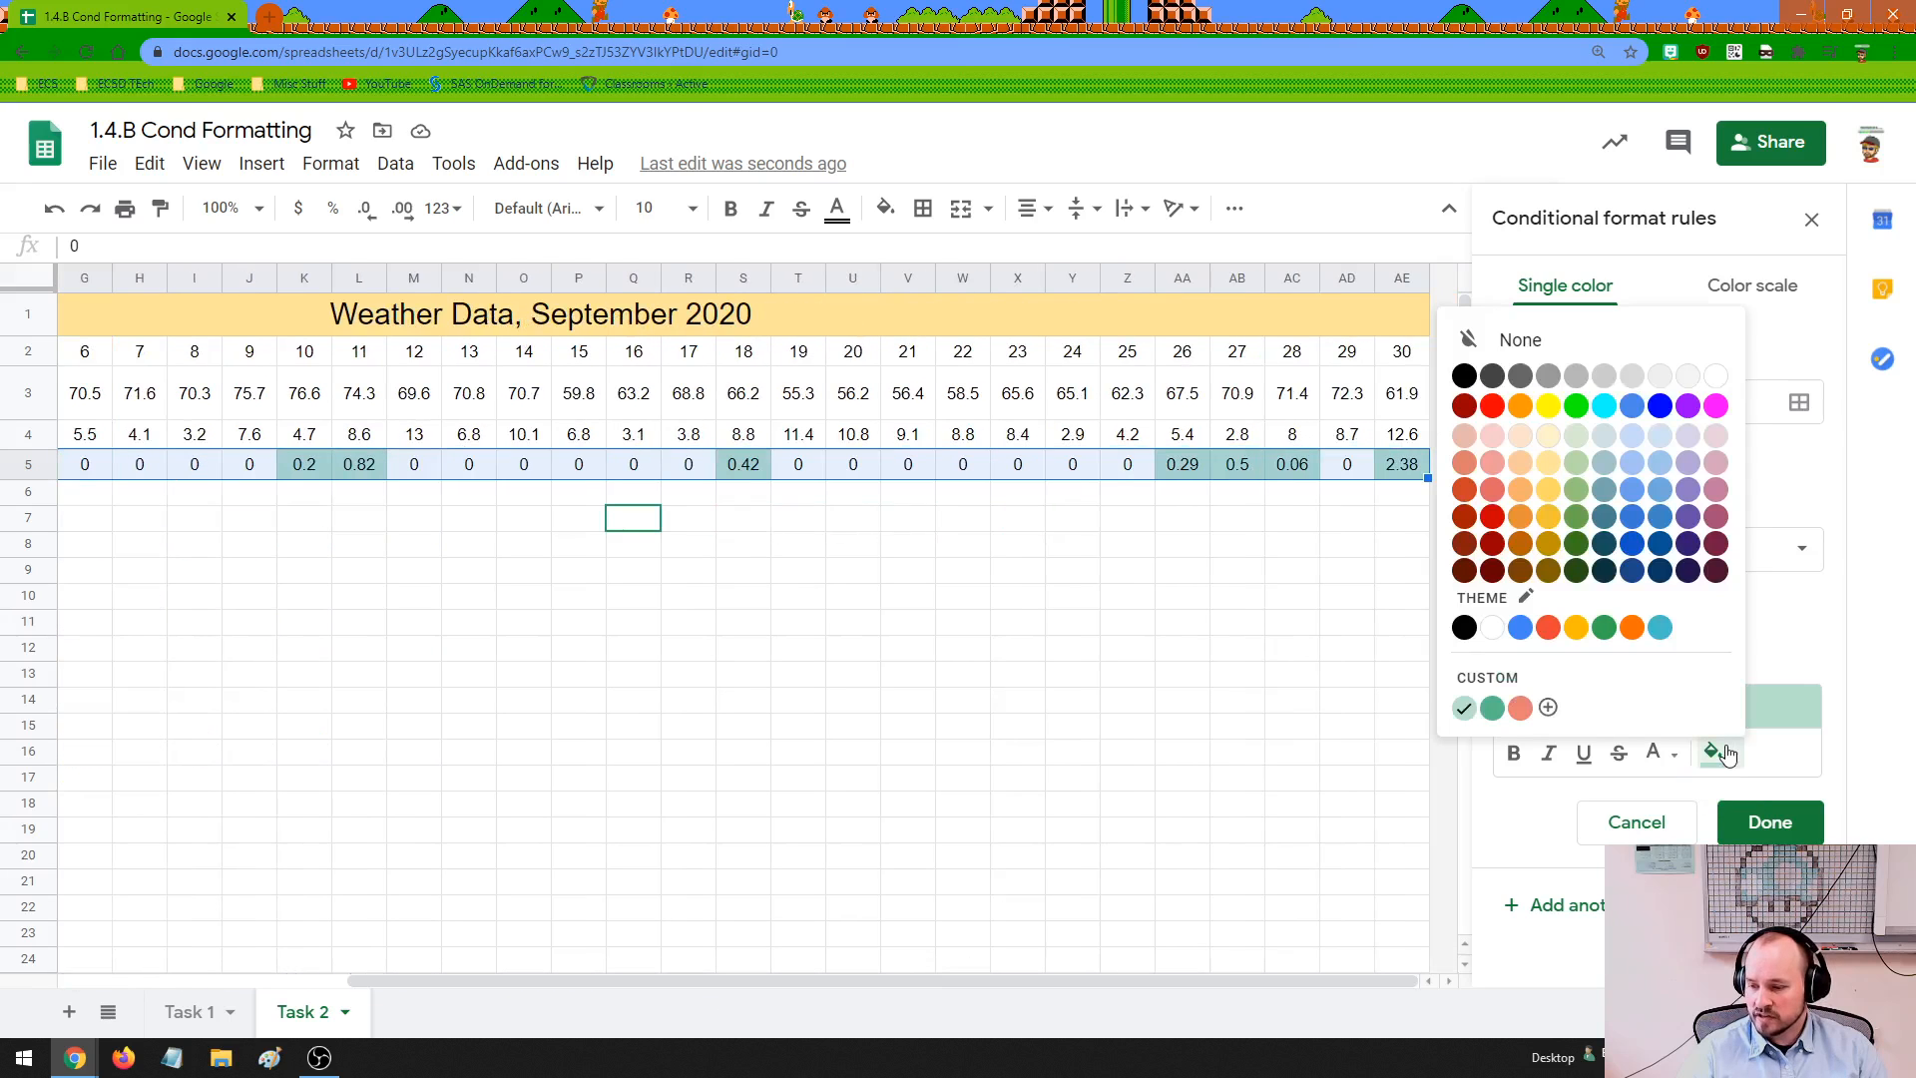
{"action": "left_click", "coordinate": [1521, 626]}
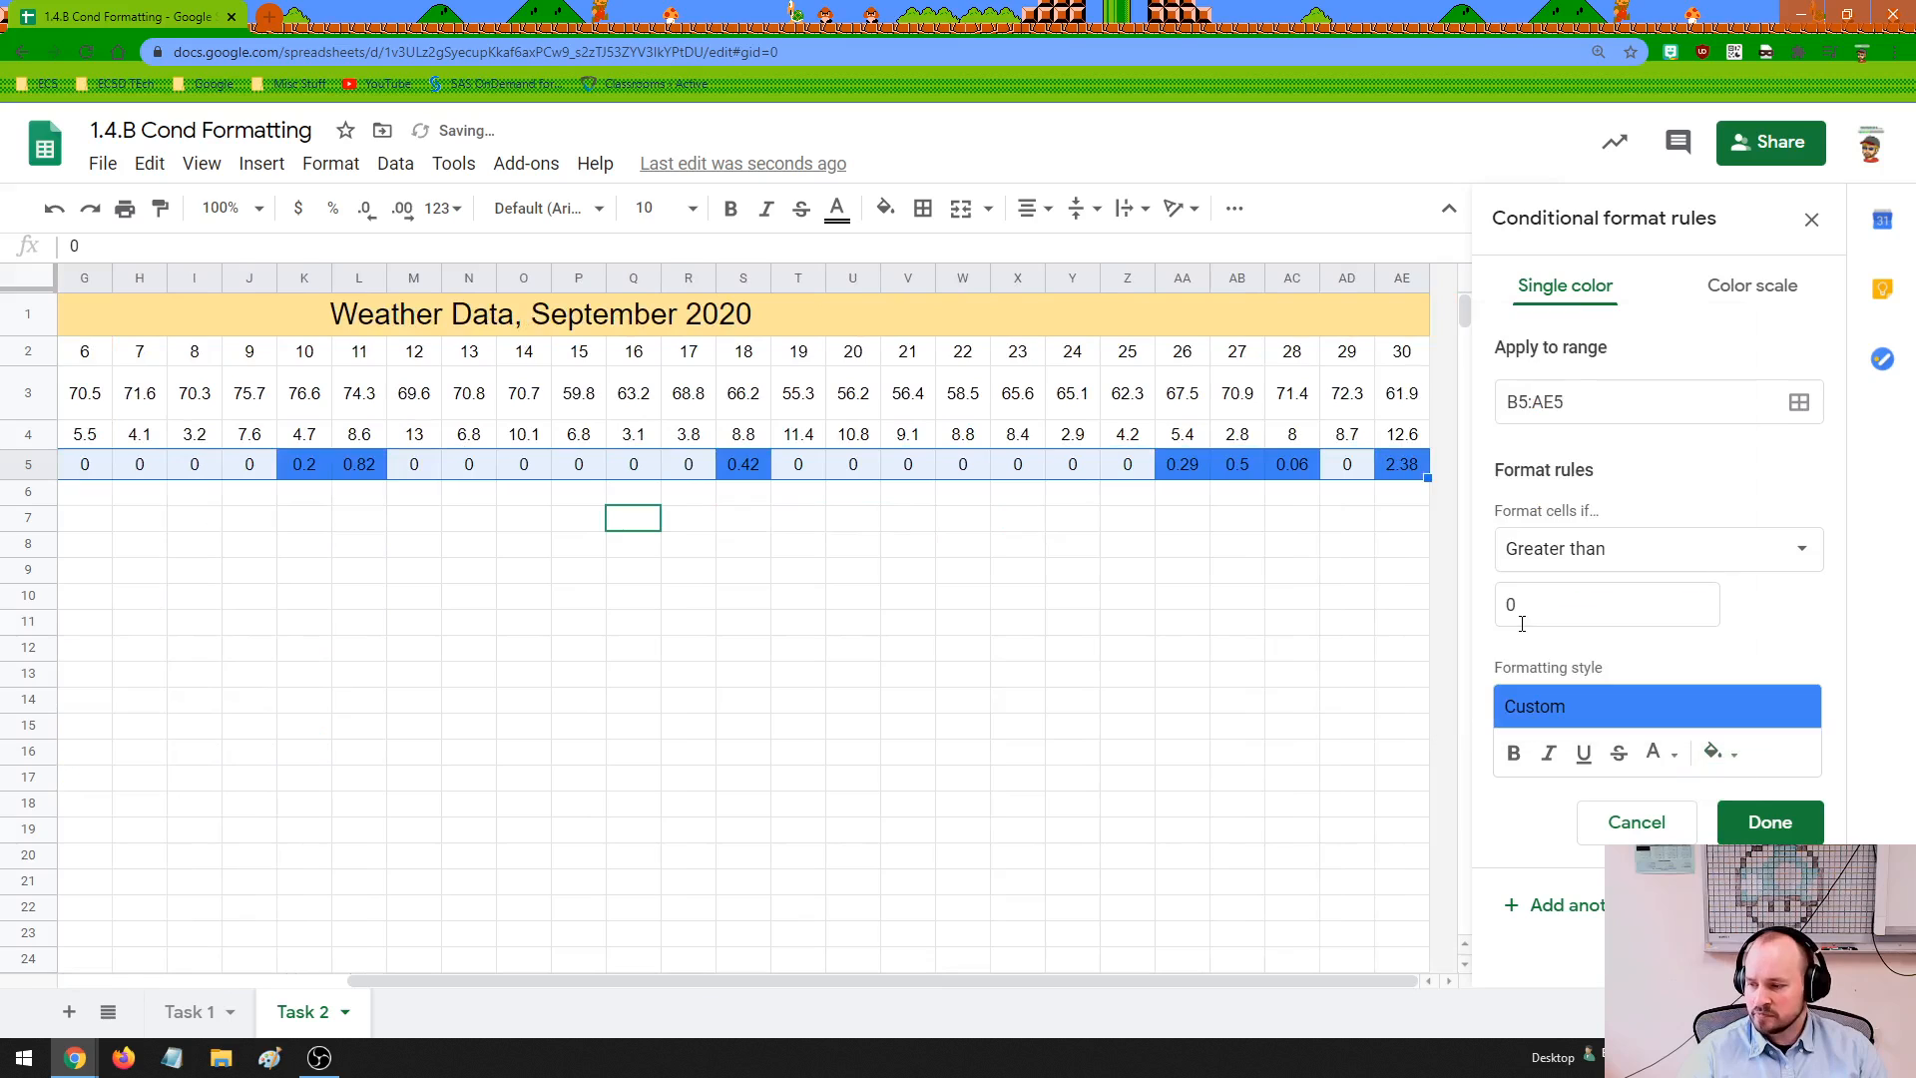
{"action": "left_click", "coordinate": [1729, 755]}
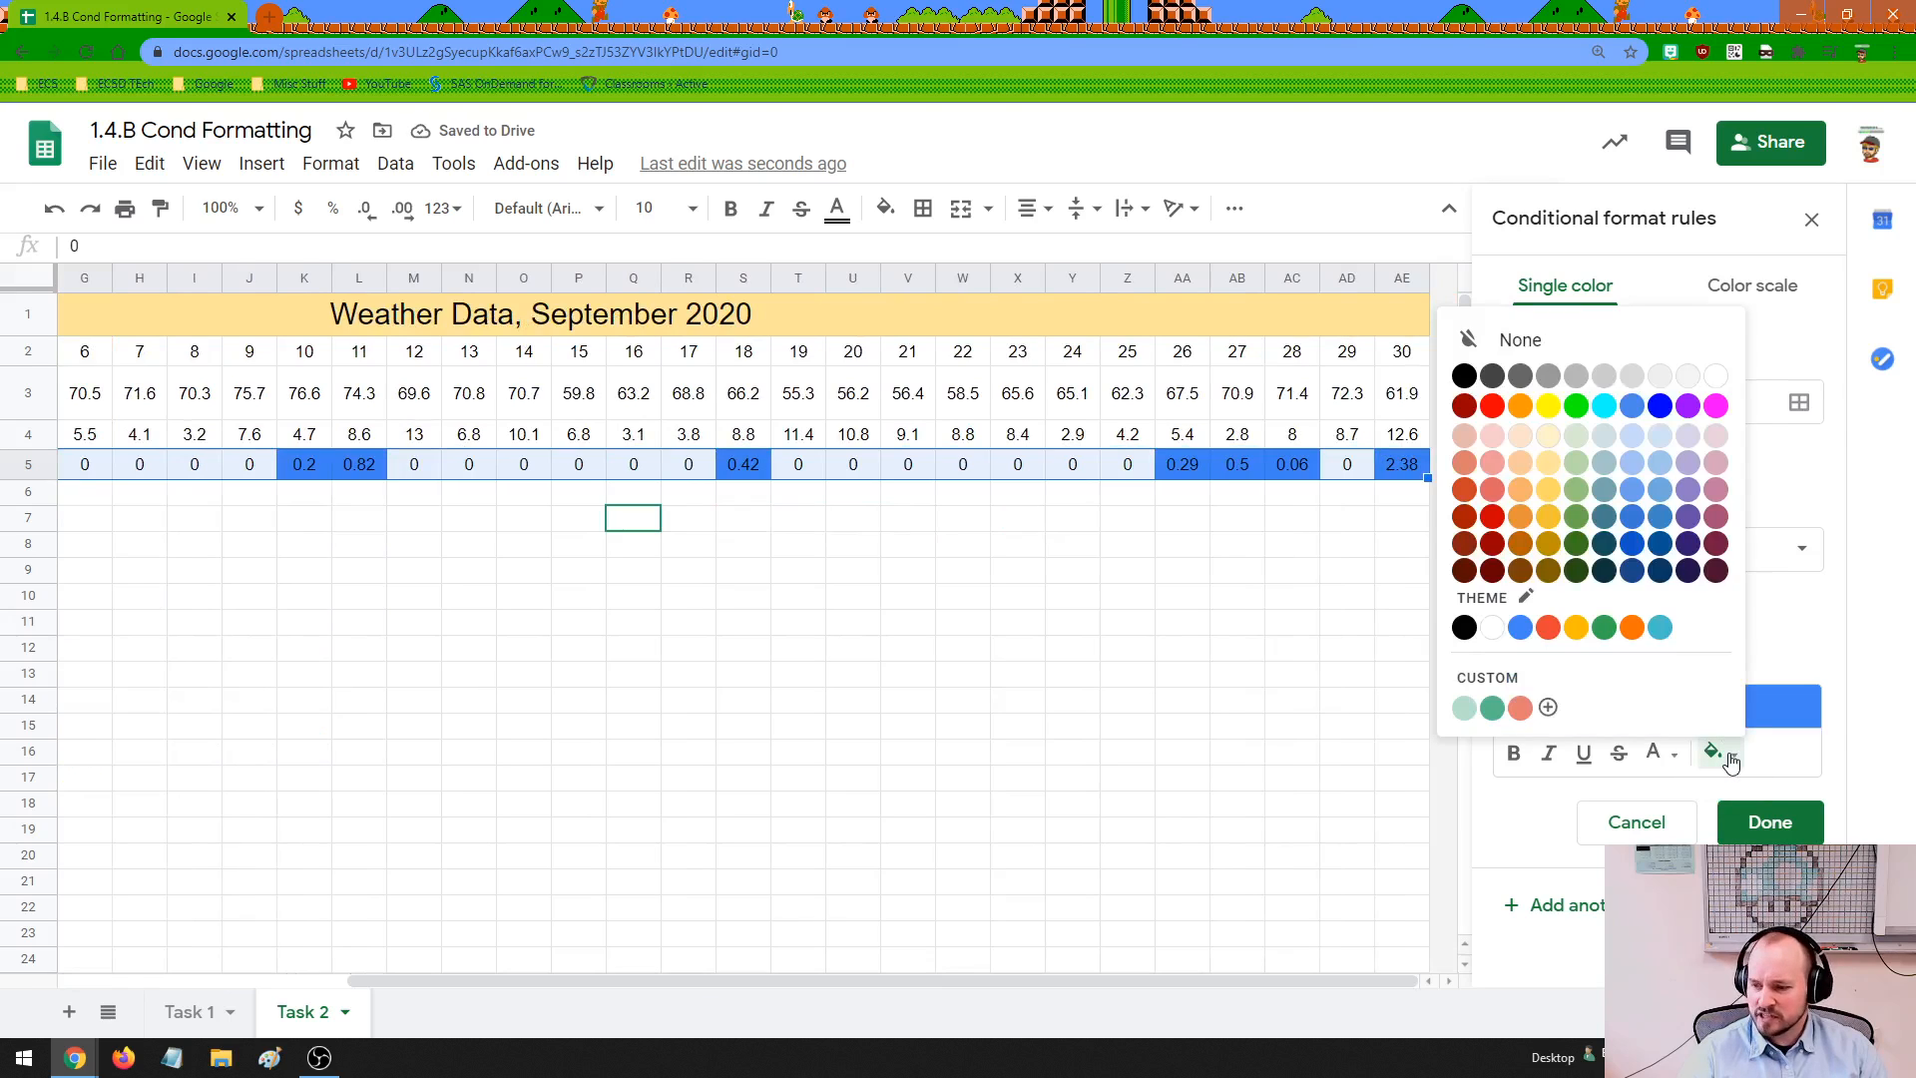
{"action": "left_click", "coordinate": [1660, 466]}
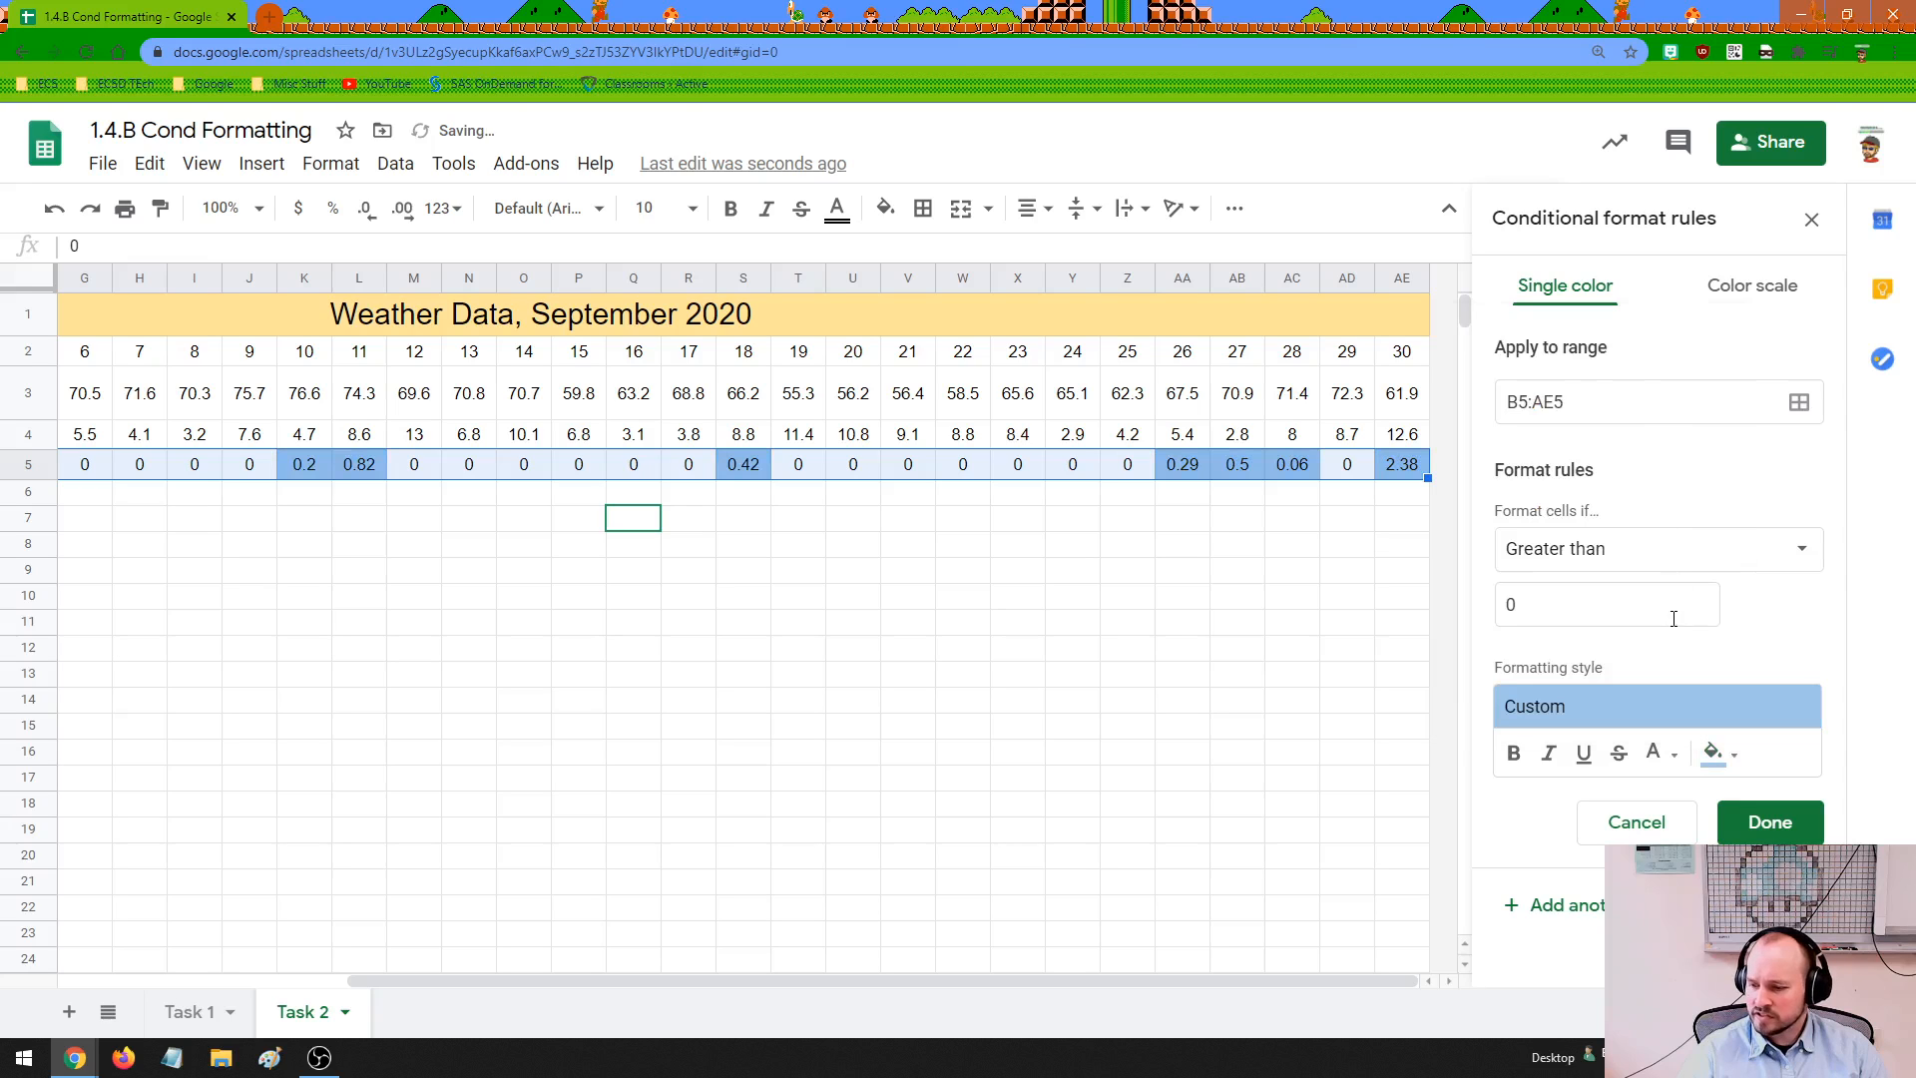
{"action": "left_click", "coordinate": [1514, 754]}
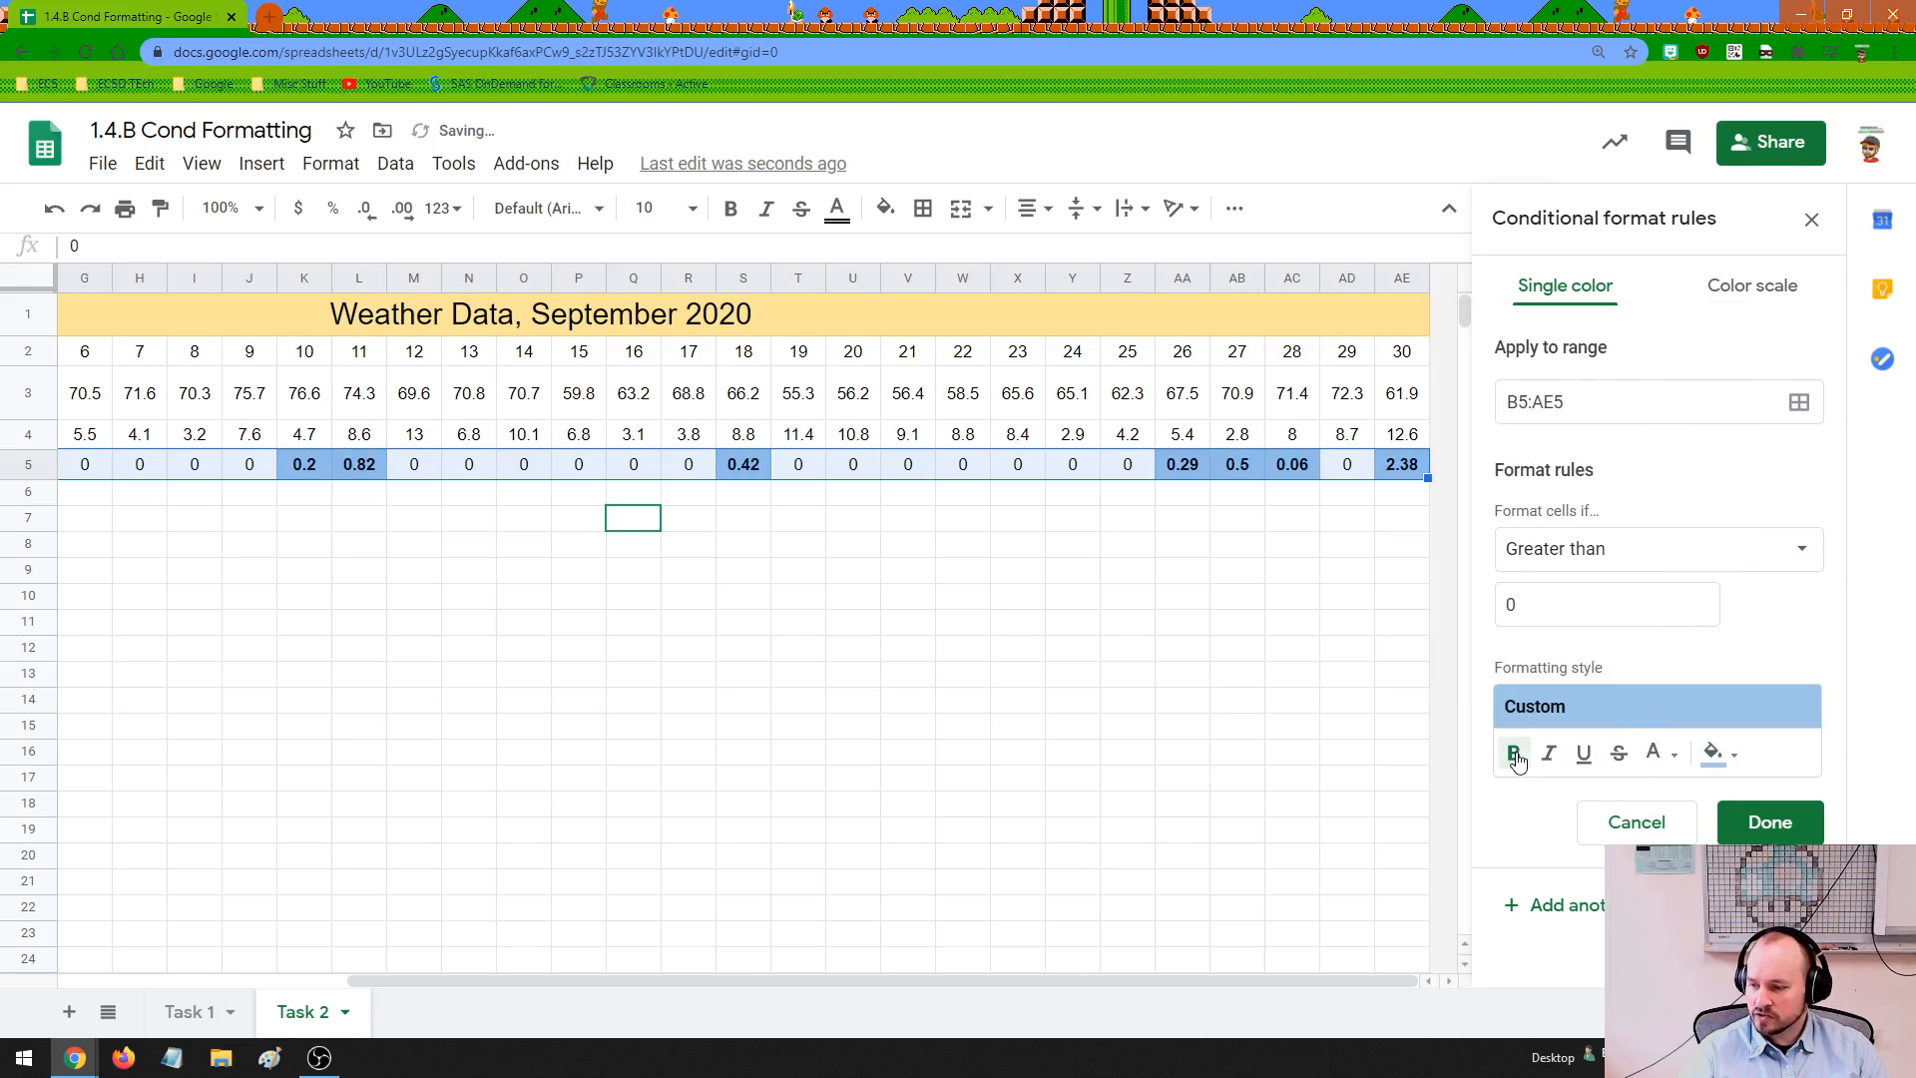
{"action": "left_click", "coordinate": [1583, 754]}
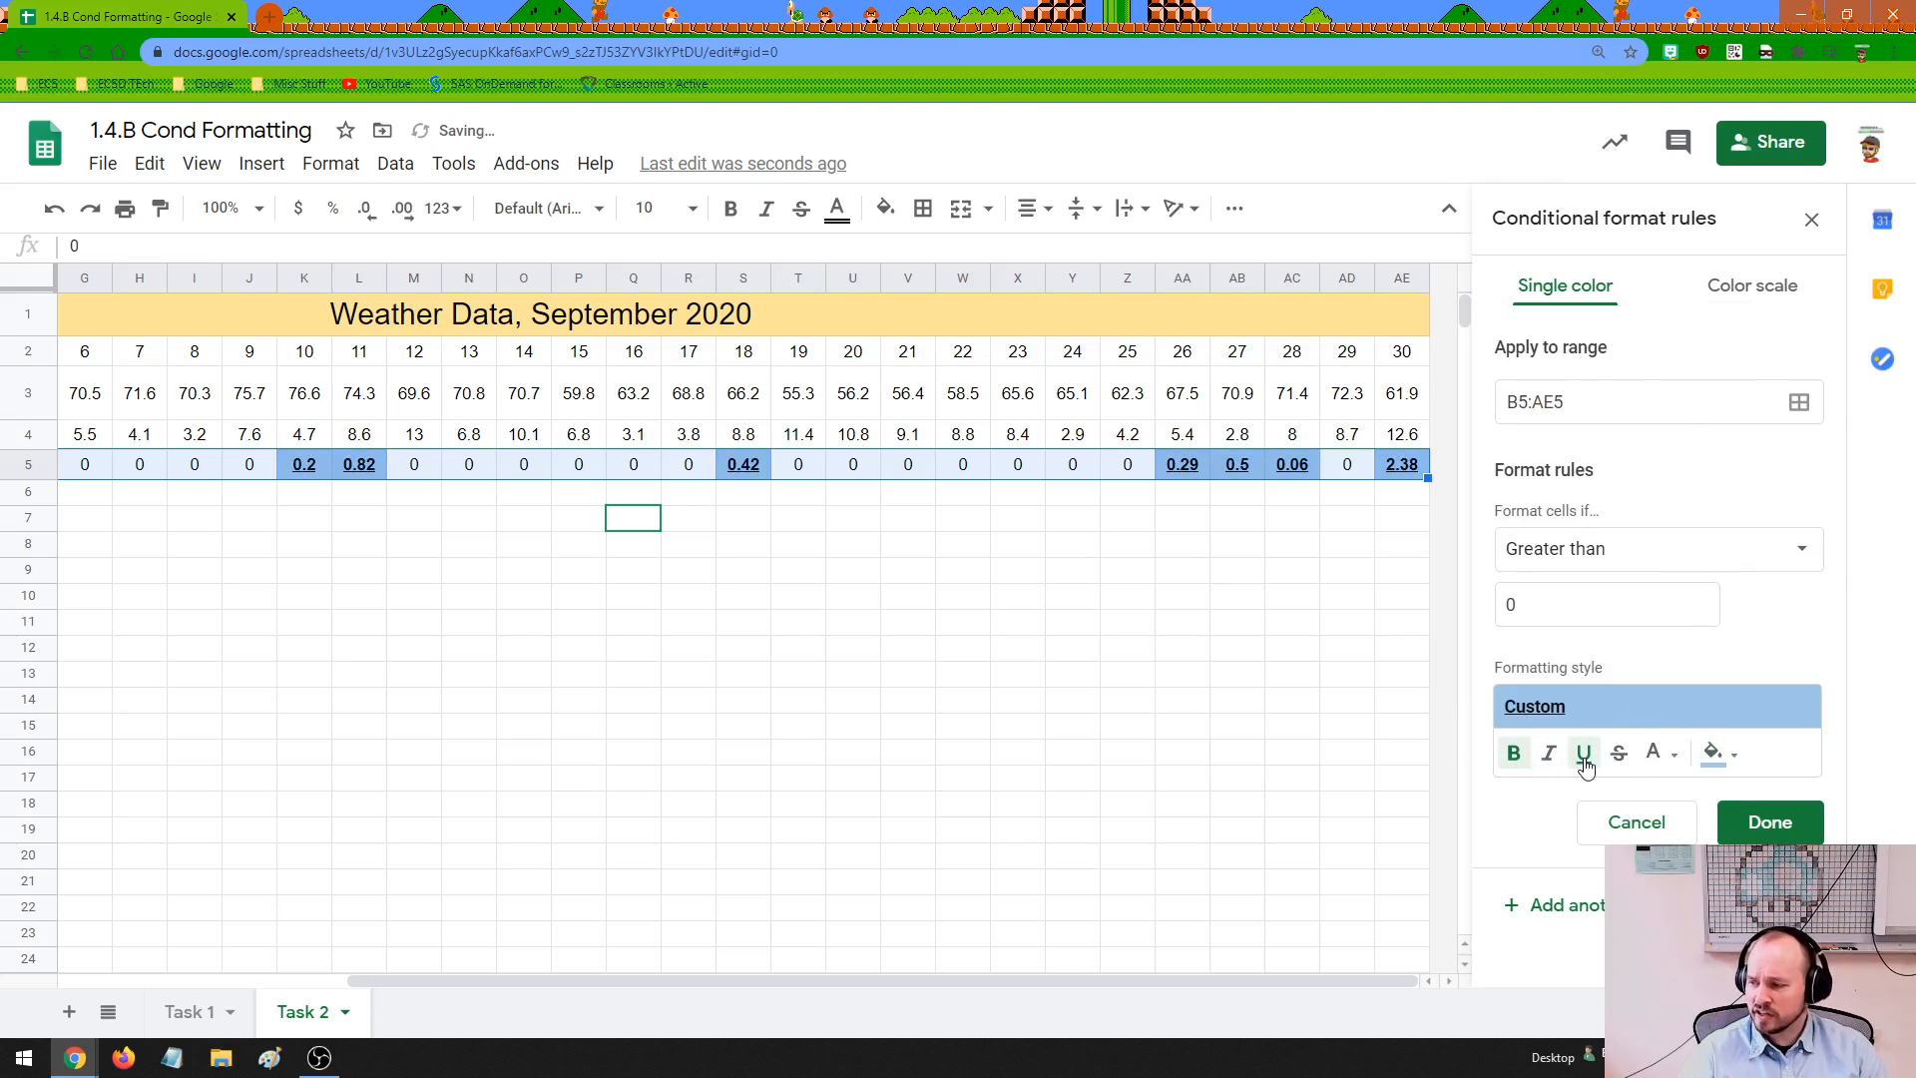
Try white as the text color in the precipitation rule's formatting style
{"action": "left_click", "coordinate": [1677, 755]}
{"action": "left_click", "coordinate": [1679, 756]}
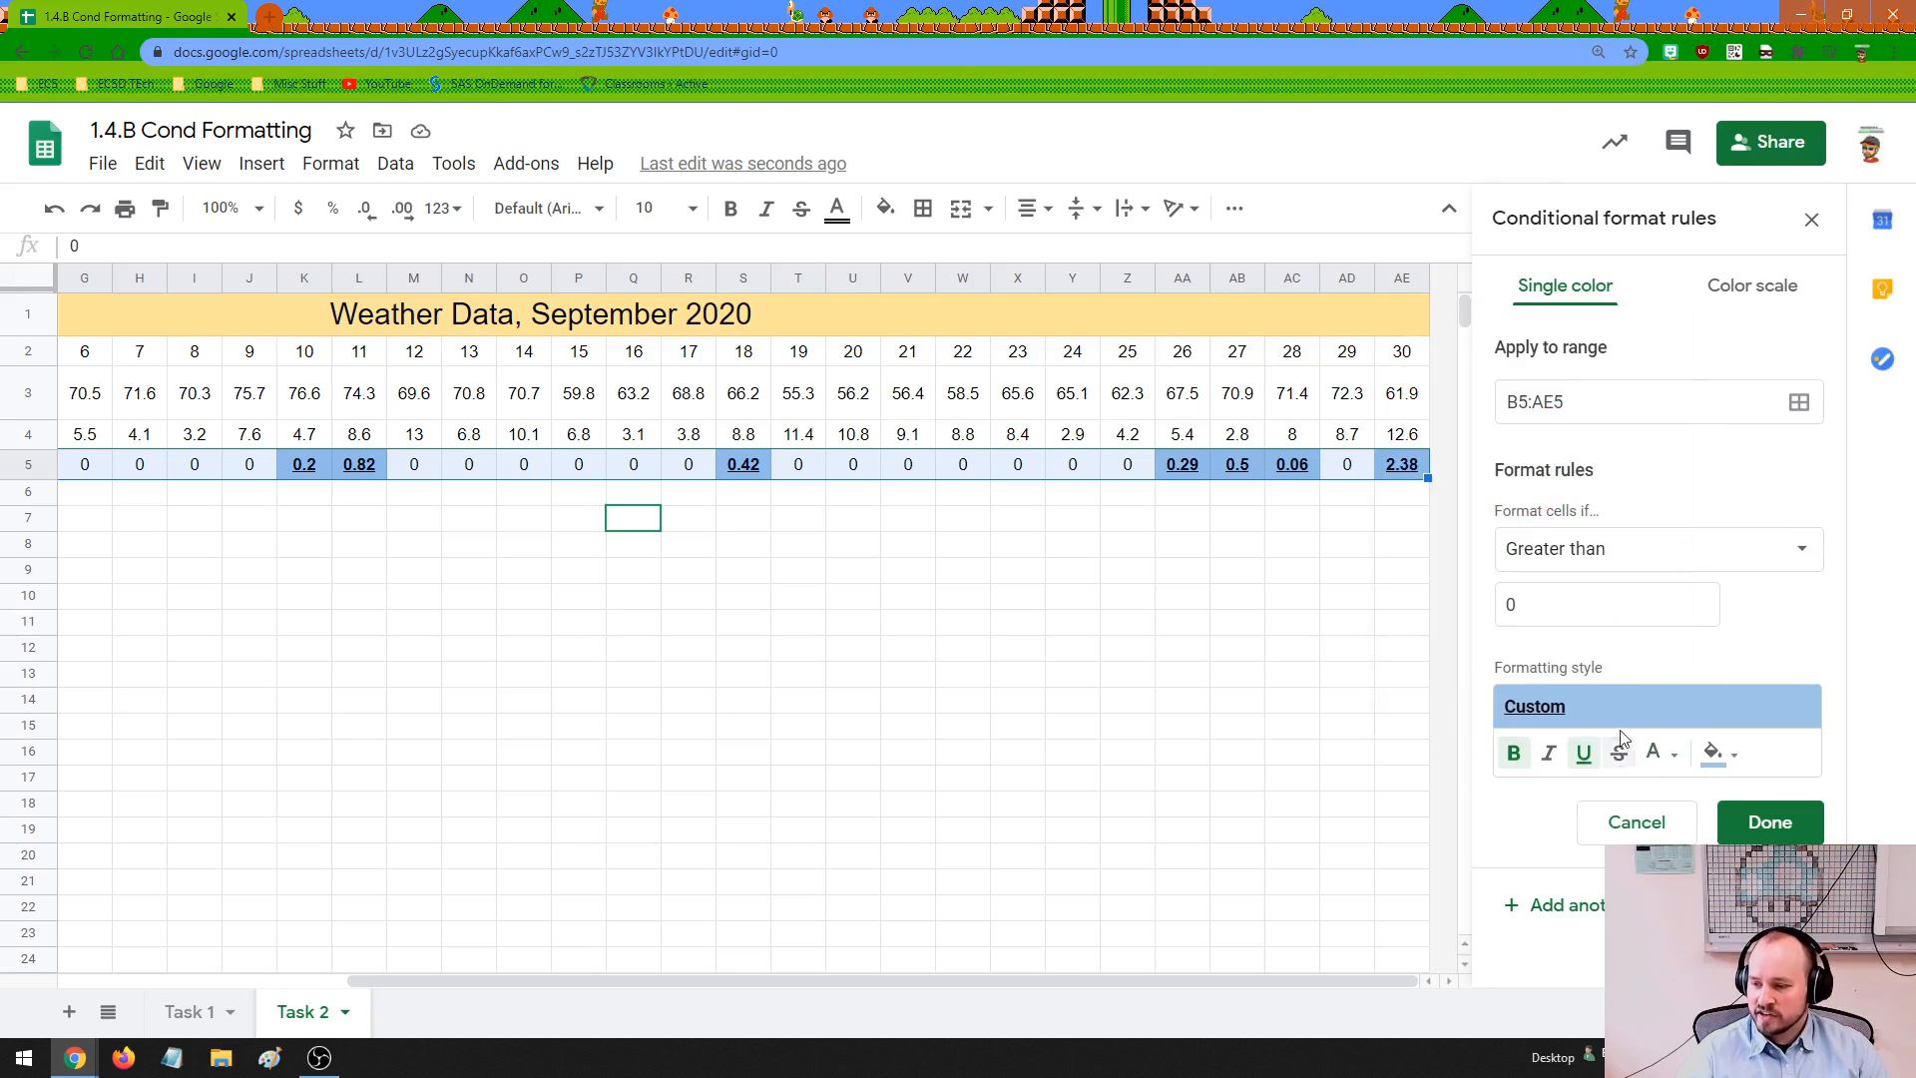
{"action": "left_click", "coordinate": [1668, 755]}
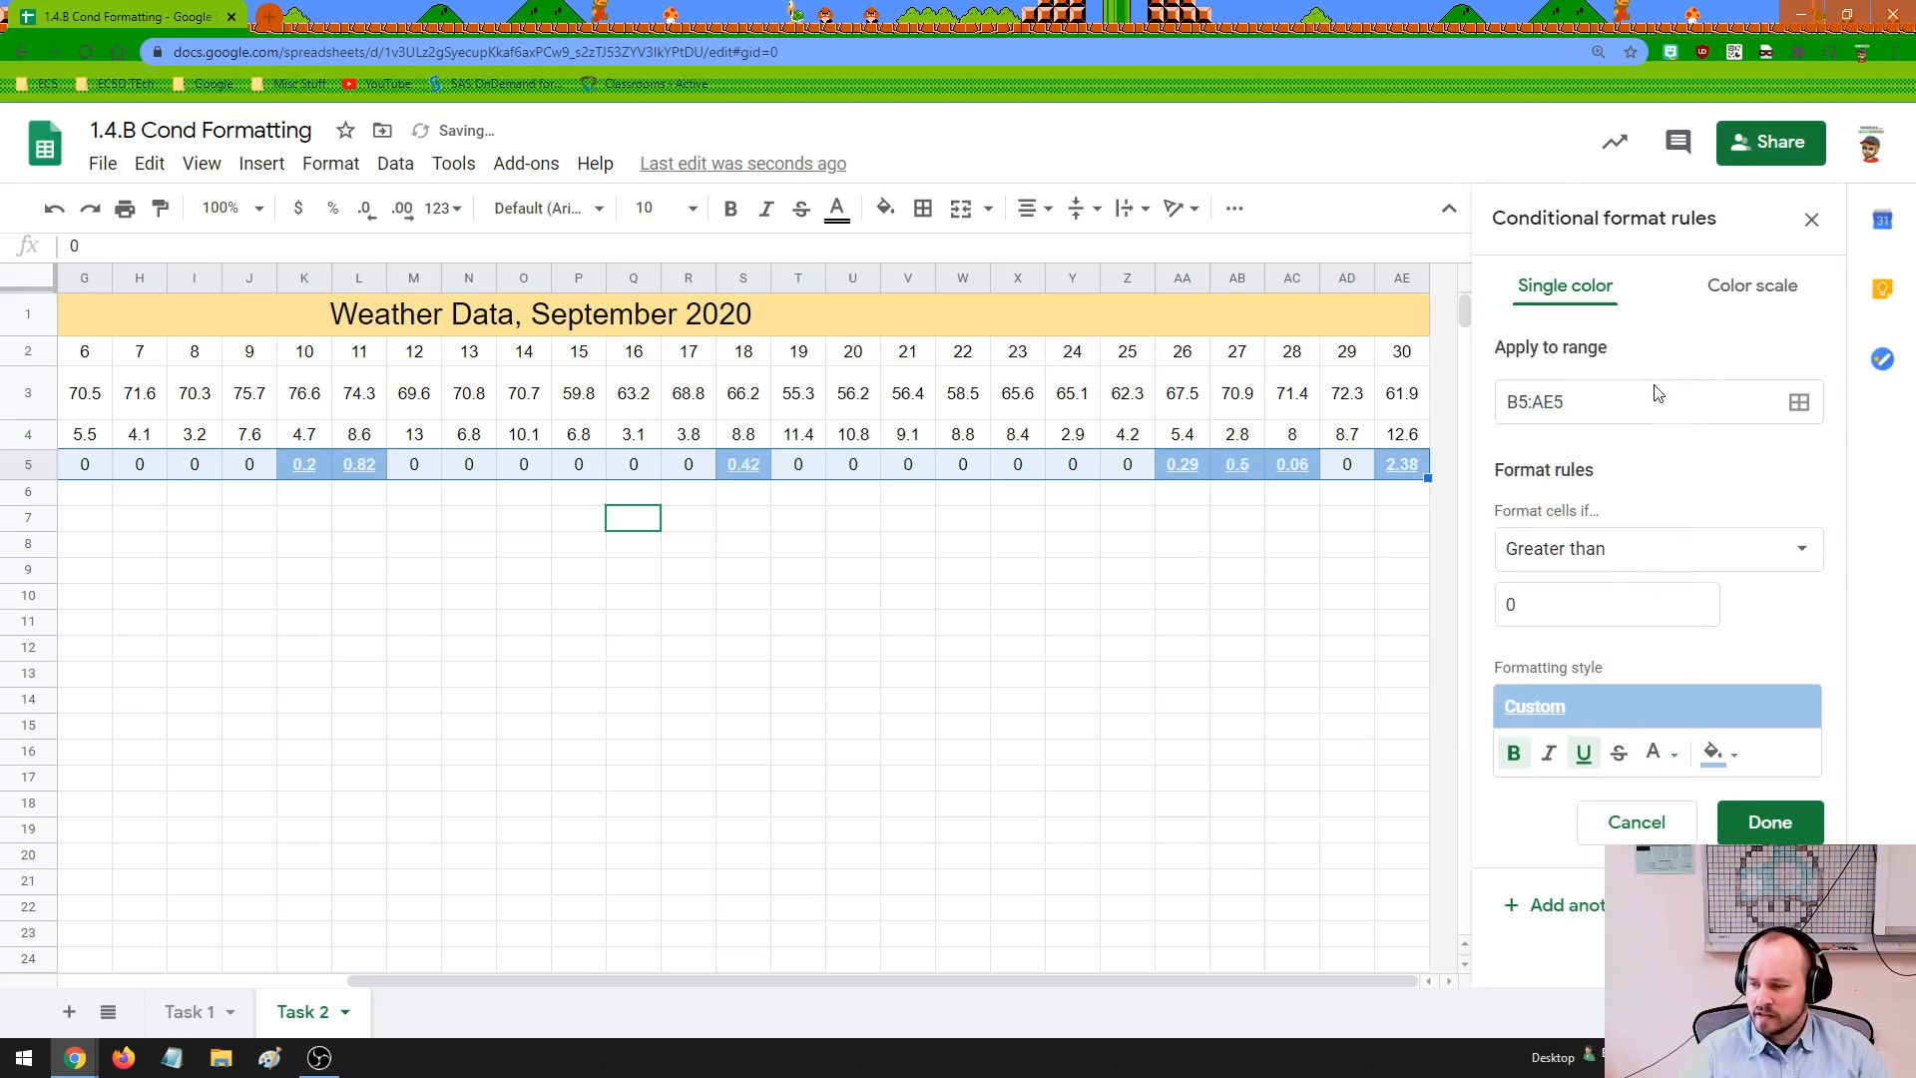
{"action": "left_click", "coordinate": [1655, 376]}
Set the precipitation rule's text color to black, save the rule and leave the rule editor
{"action": "left_click", "coordinate": [1663, 754]}
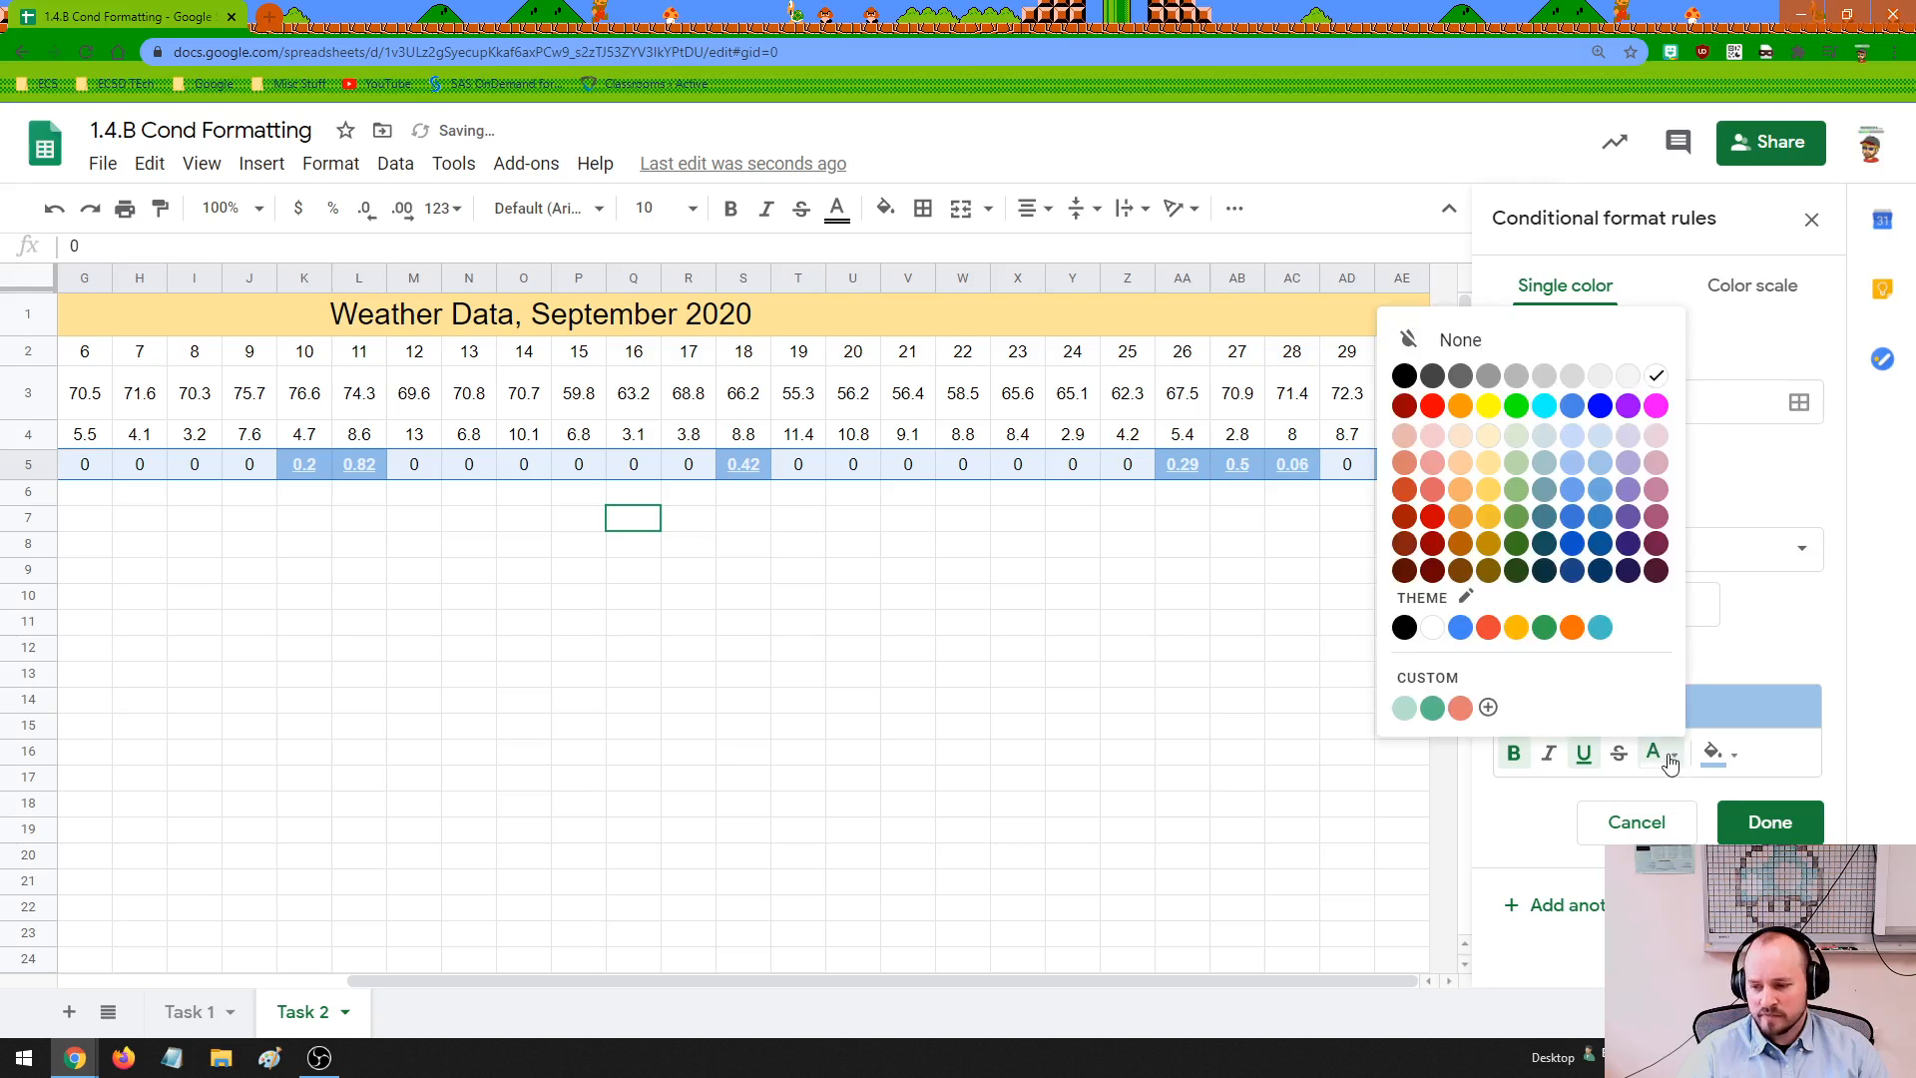
{"action": "left_click", "coordinate": [1400, 376]}
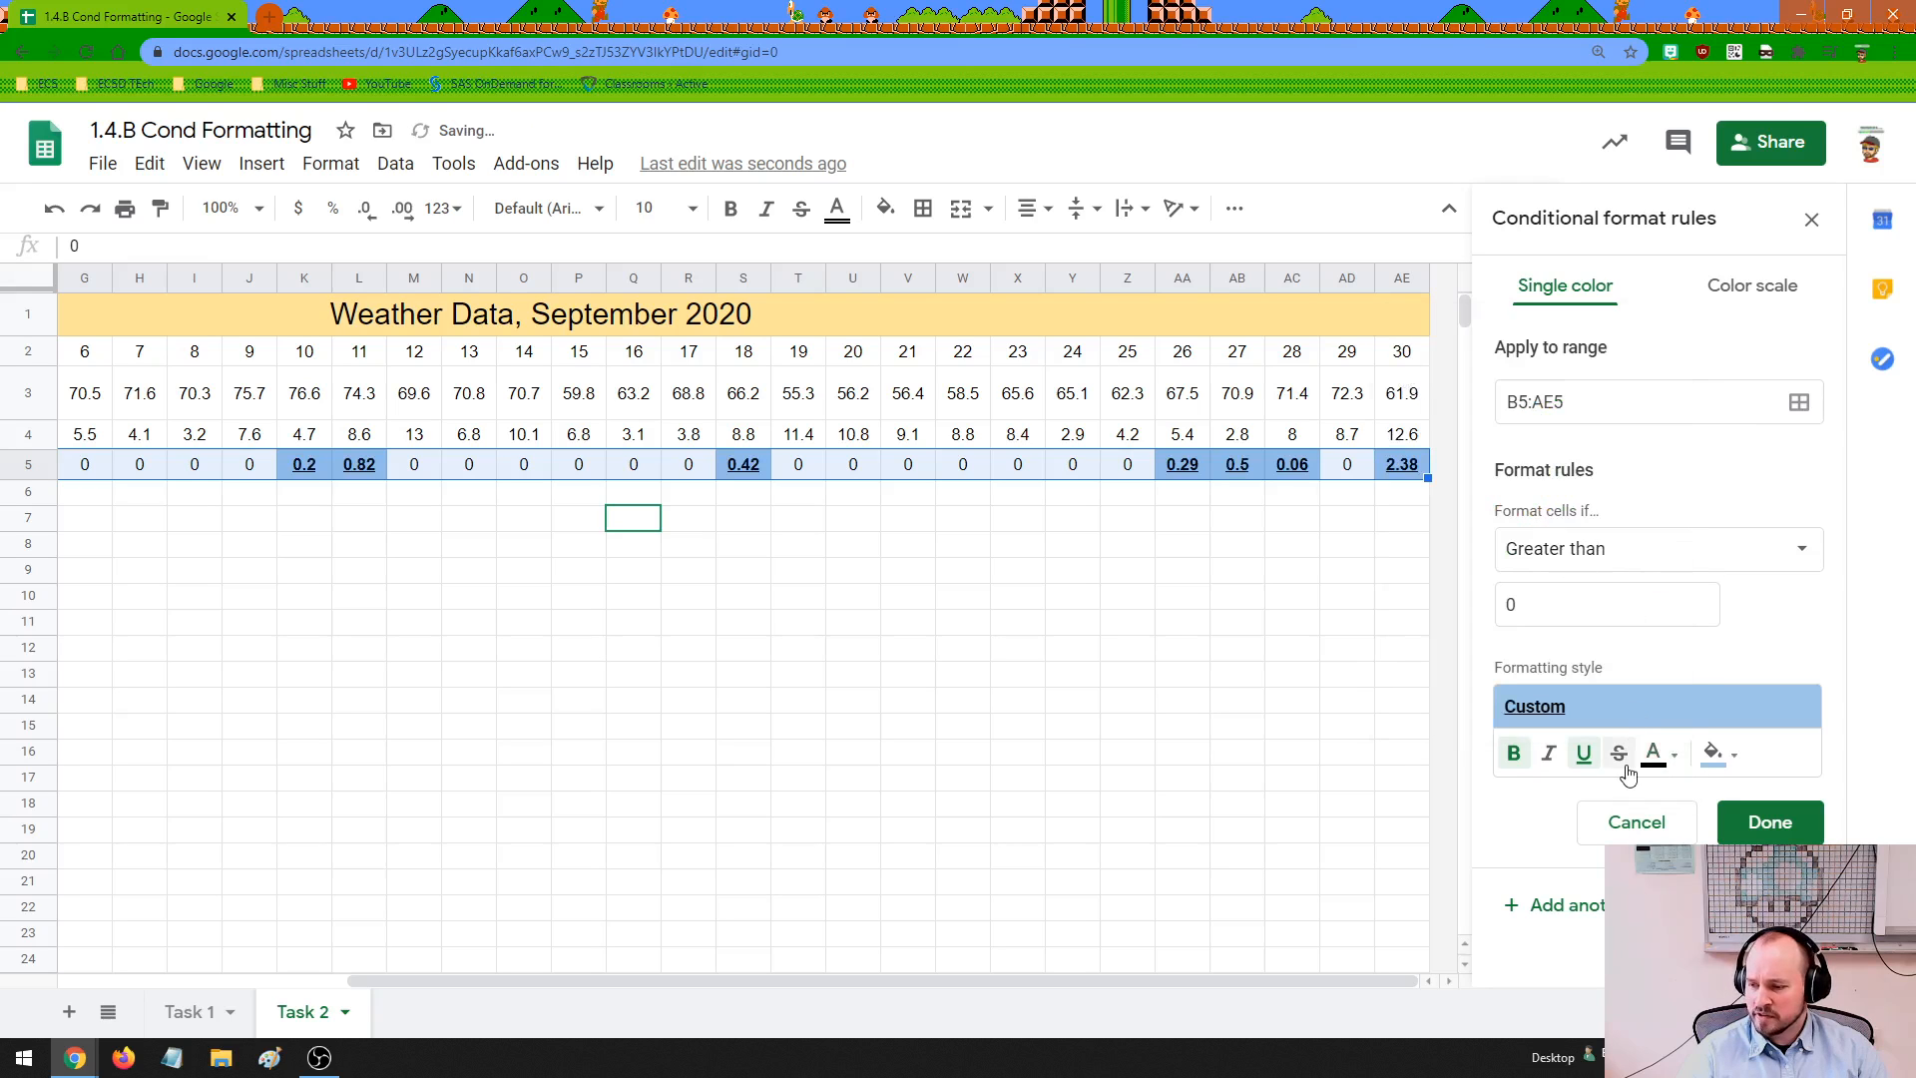
{"action": "left_click", "coordinate": [1770, 822]}
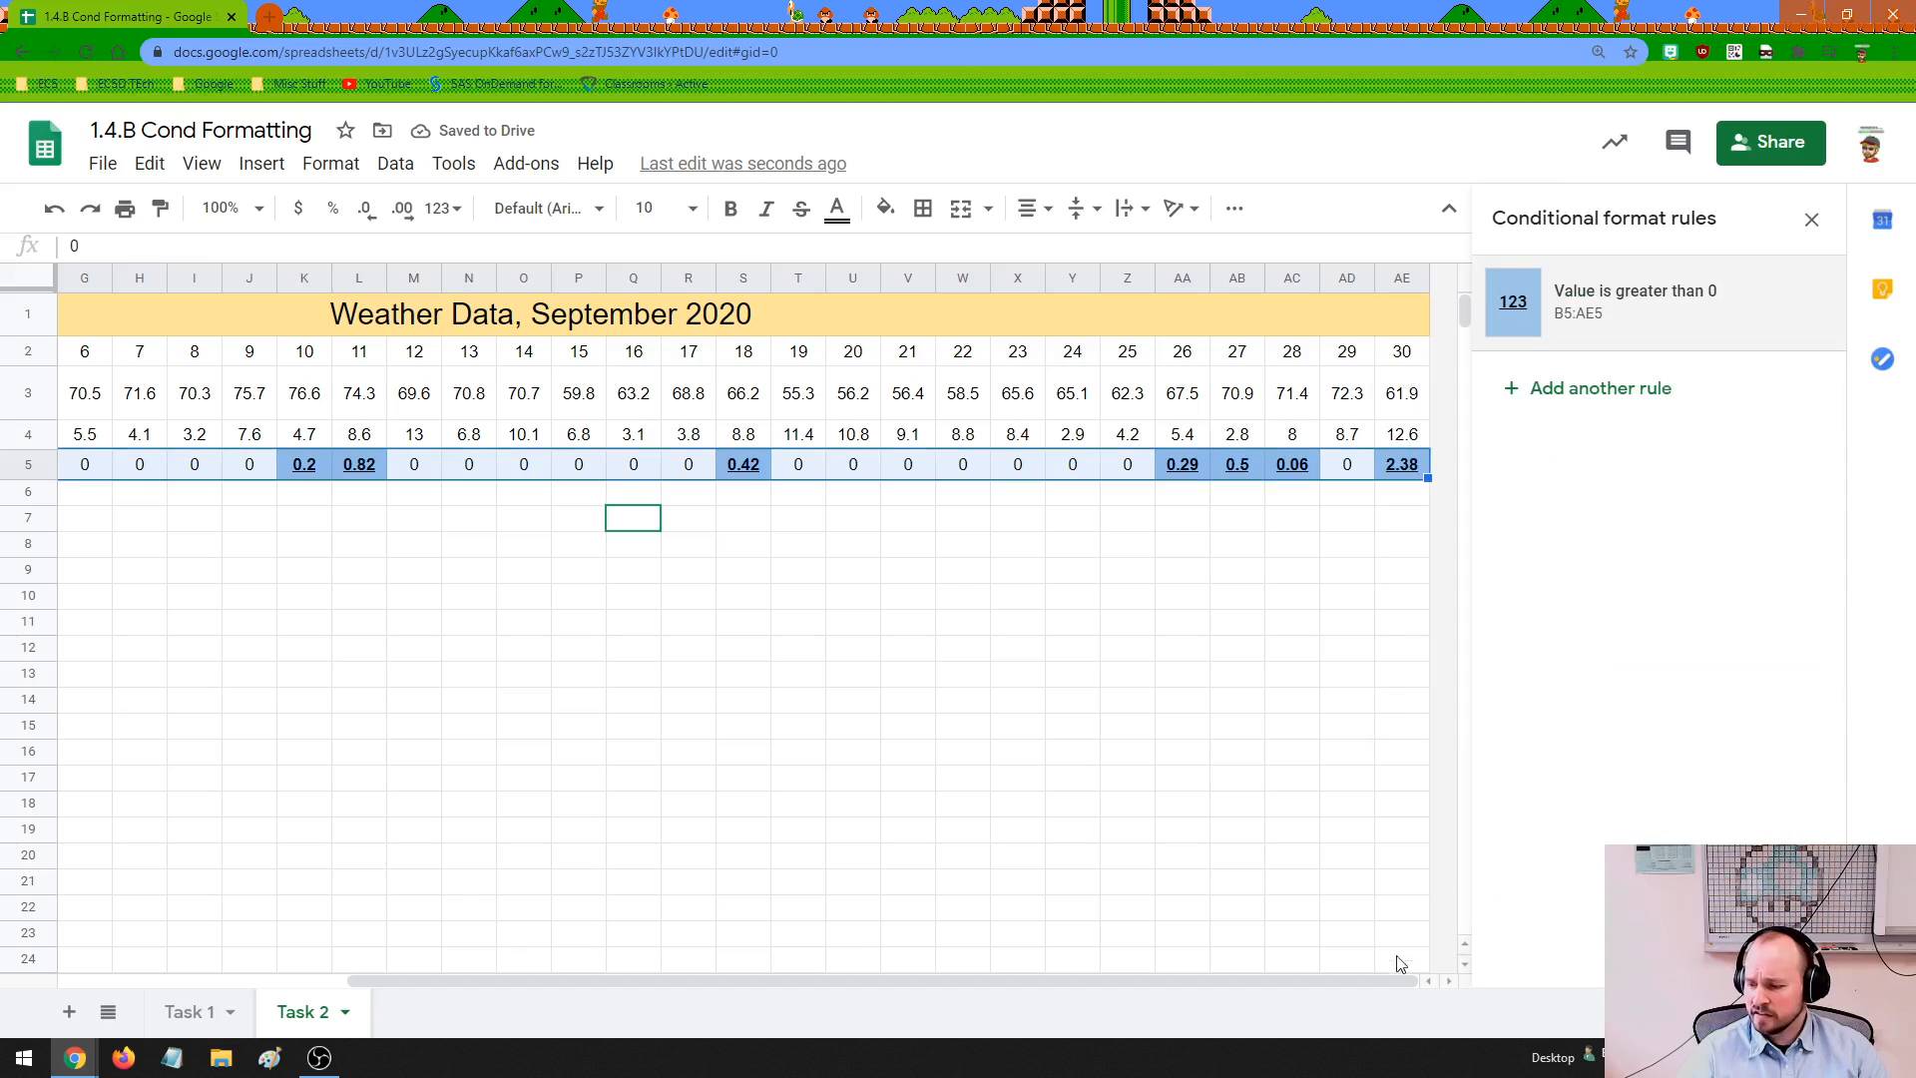
{"action": "left_click_drag", "start_coordinate": [1379, 973], "coordinate": [1162, 970]}
{"action": "left_click", "coordinate": [1003, 702]}
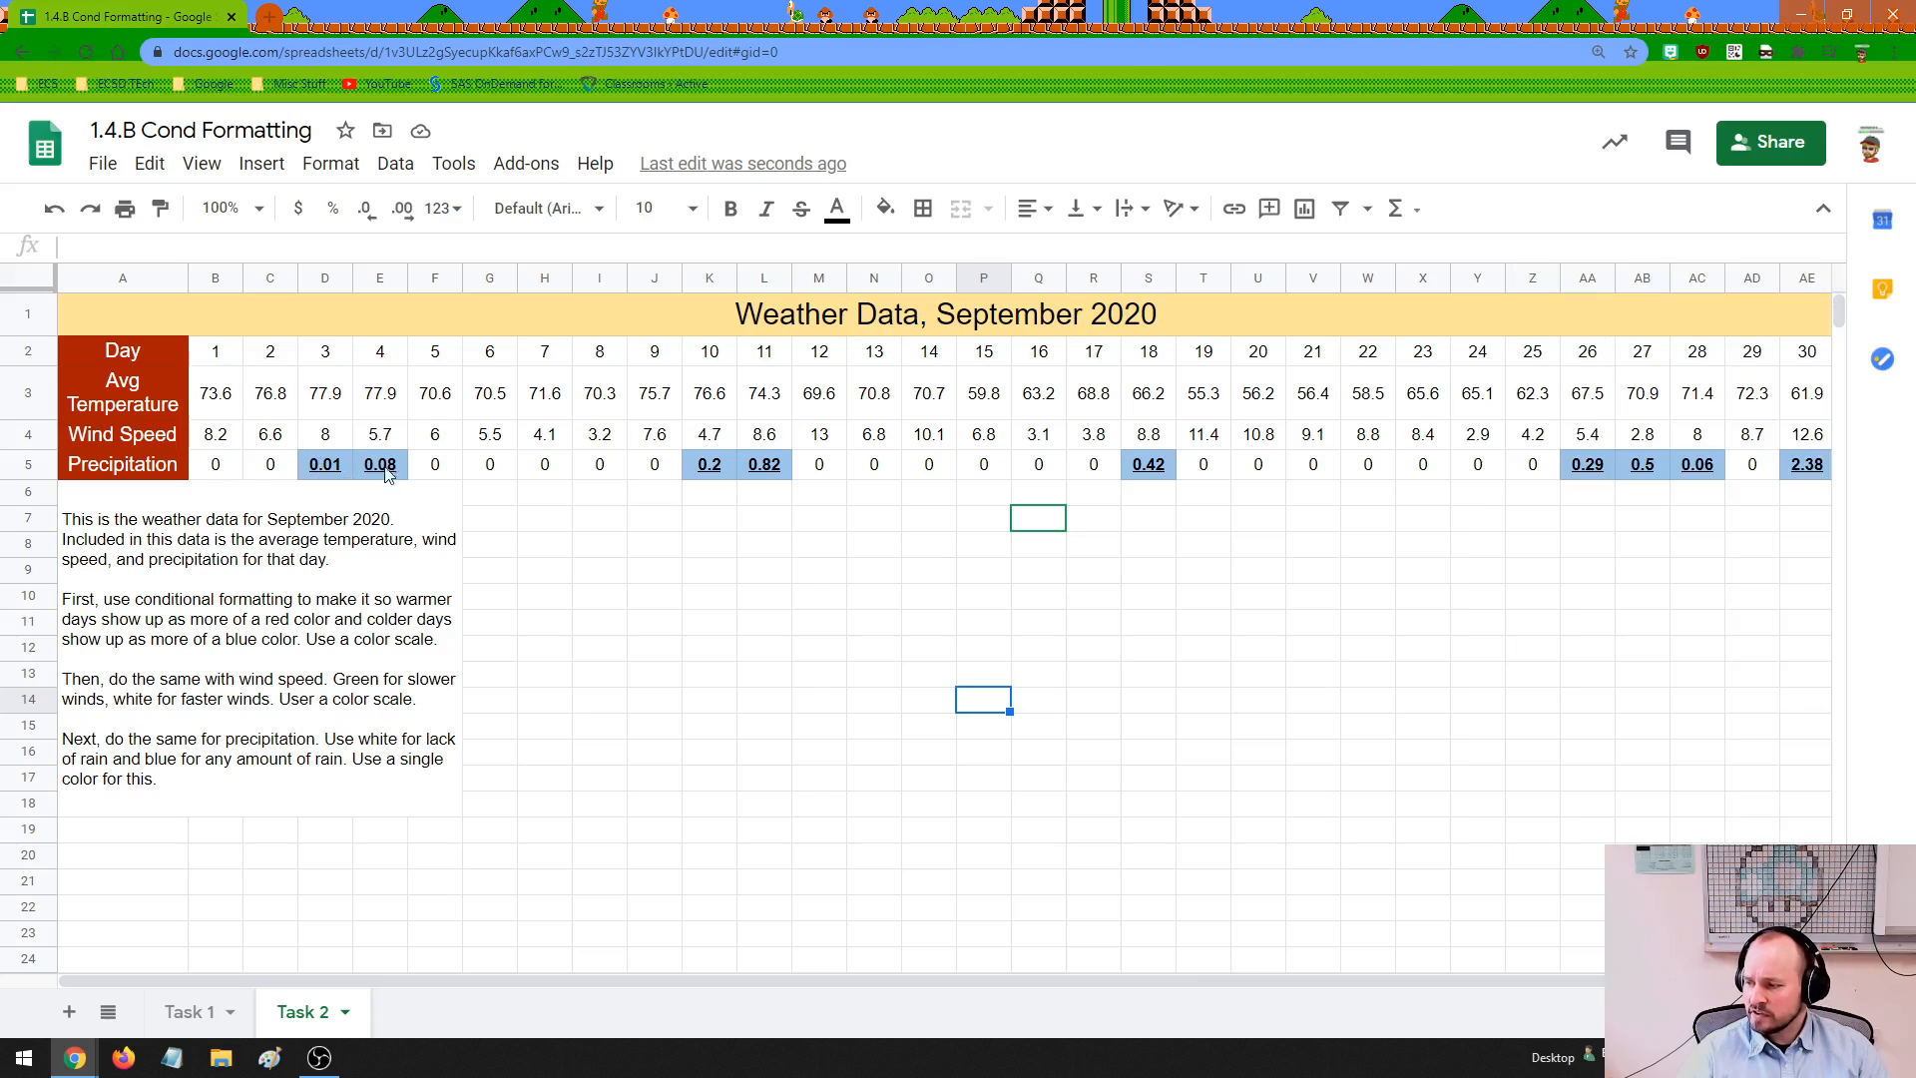
Check the formatting of the precipitation values from day 10 to day 30 and revisit the Task 2 instructions
{"action": "left_click", "coordinate": [727, 467]}
{"action": "left_click", "coordinate": [763, 467]}
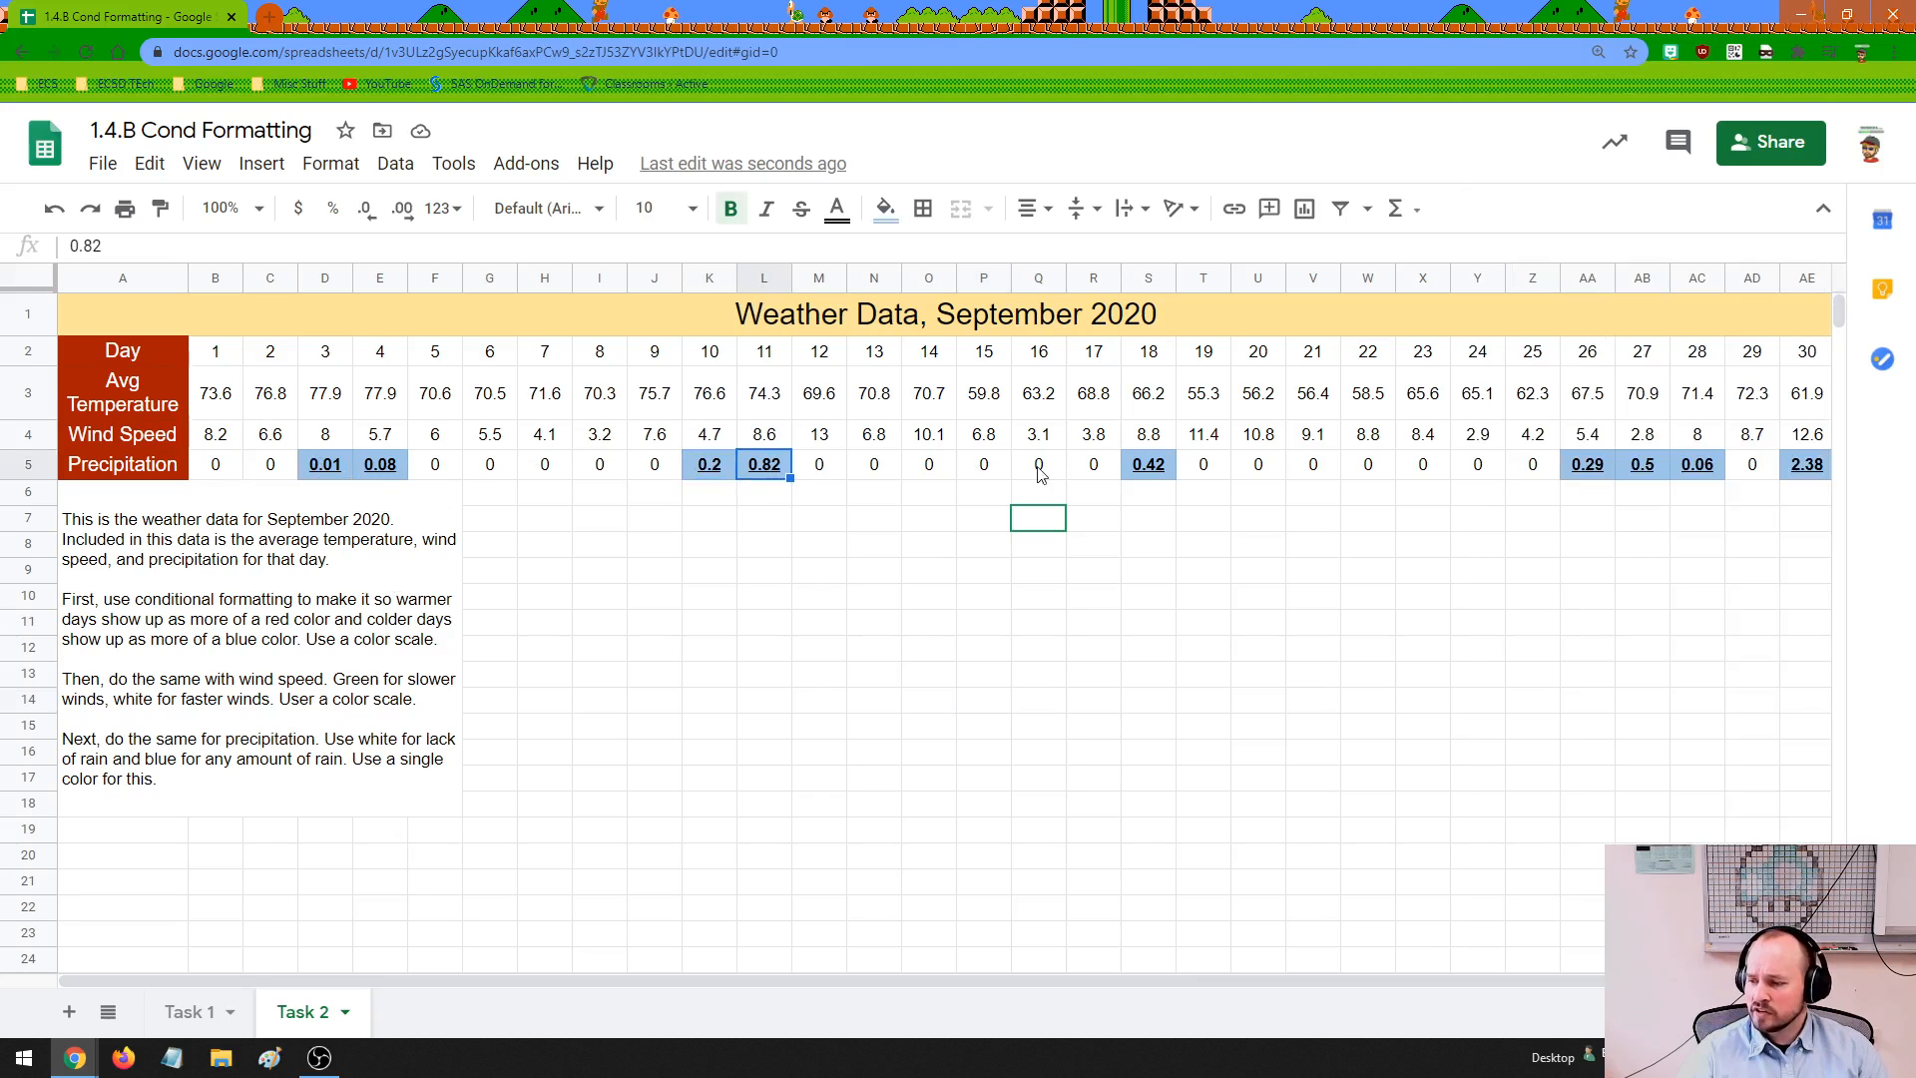
{"action": "left_click", "coordinate": [1148, 467]}
{"action": "left_click", "coordinate": [1589, 469]}
{"action": "left_click", "coordinate": [1664, 467]}
{"action": "left_click", "coordinate": [1752, 467]}
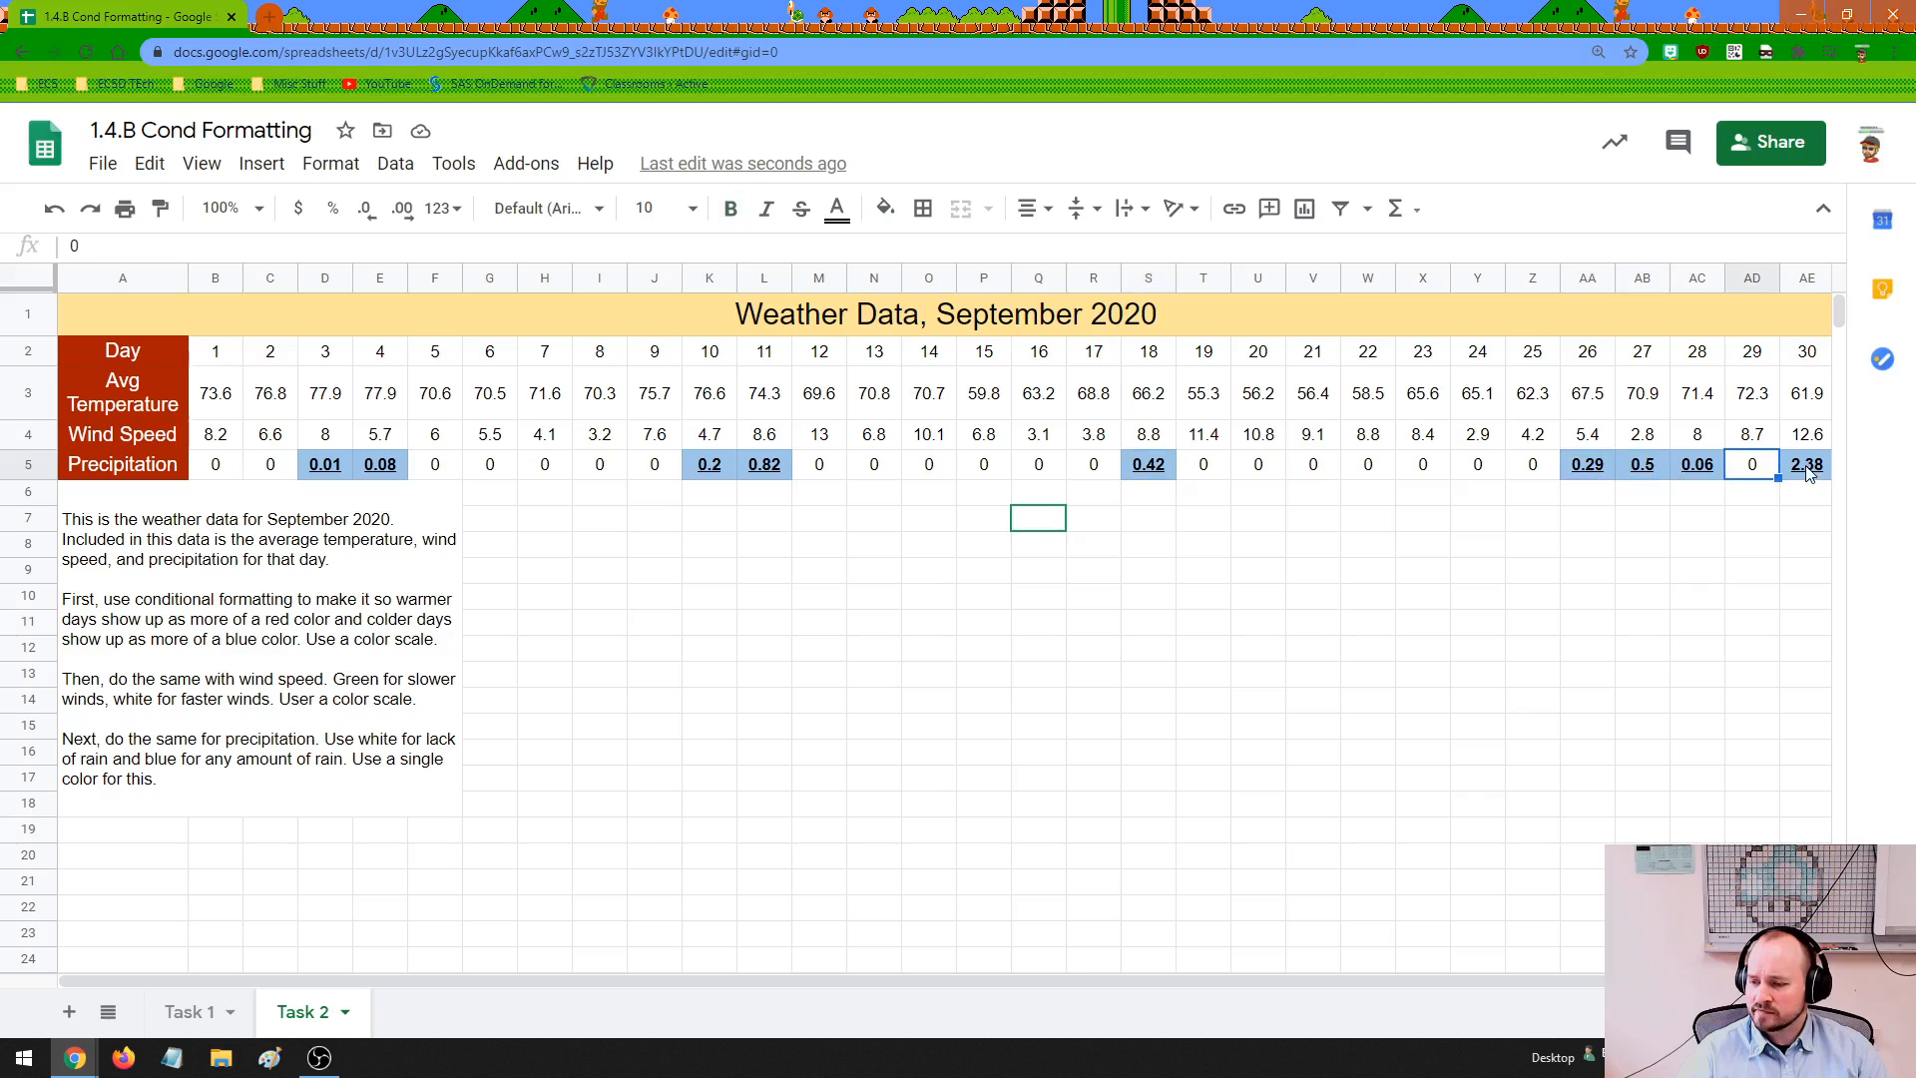
{"action": "left_click", "coordinate": [1806, 467]}
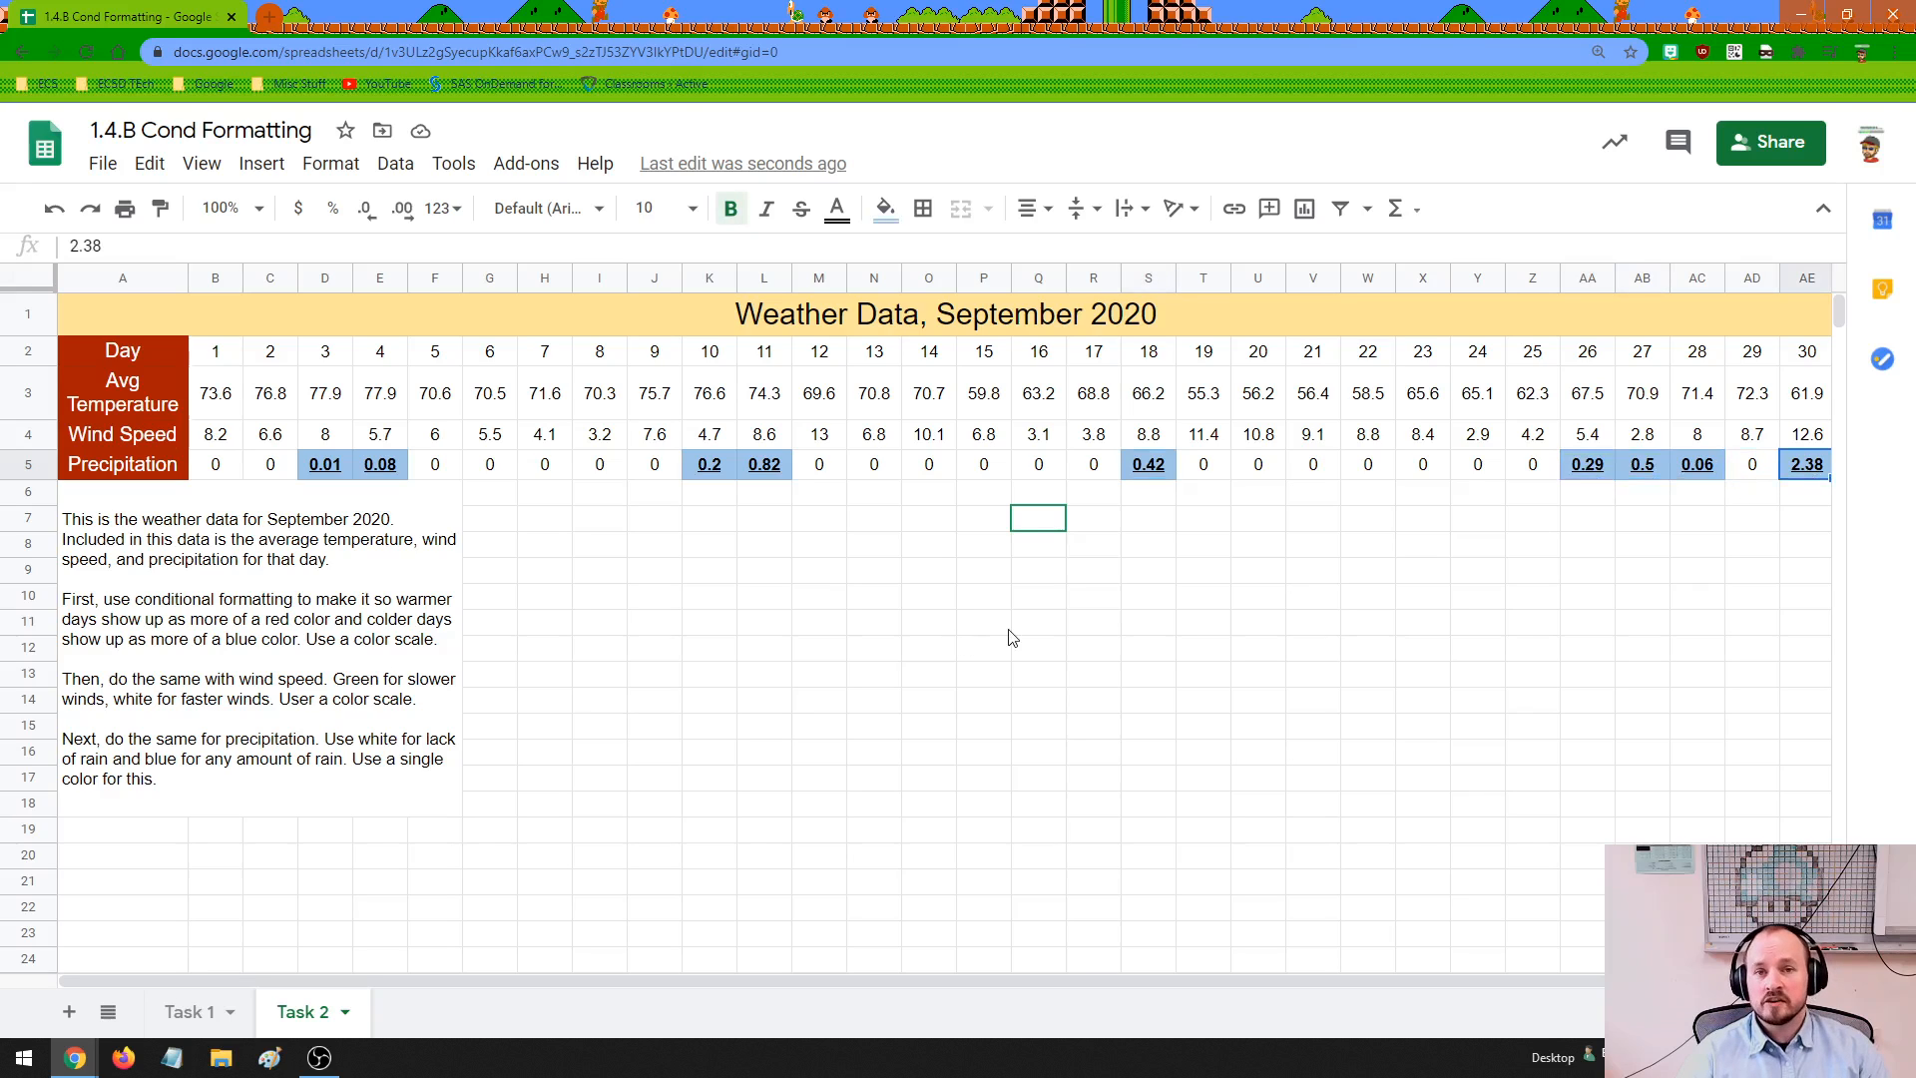
{"action": "left_click", "coordinate": [757, 657]}
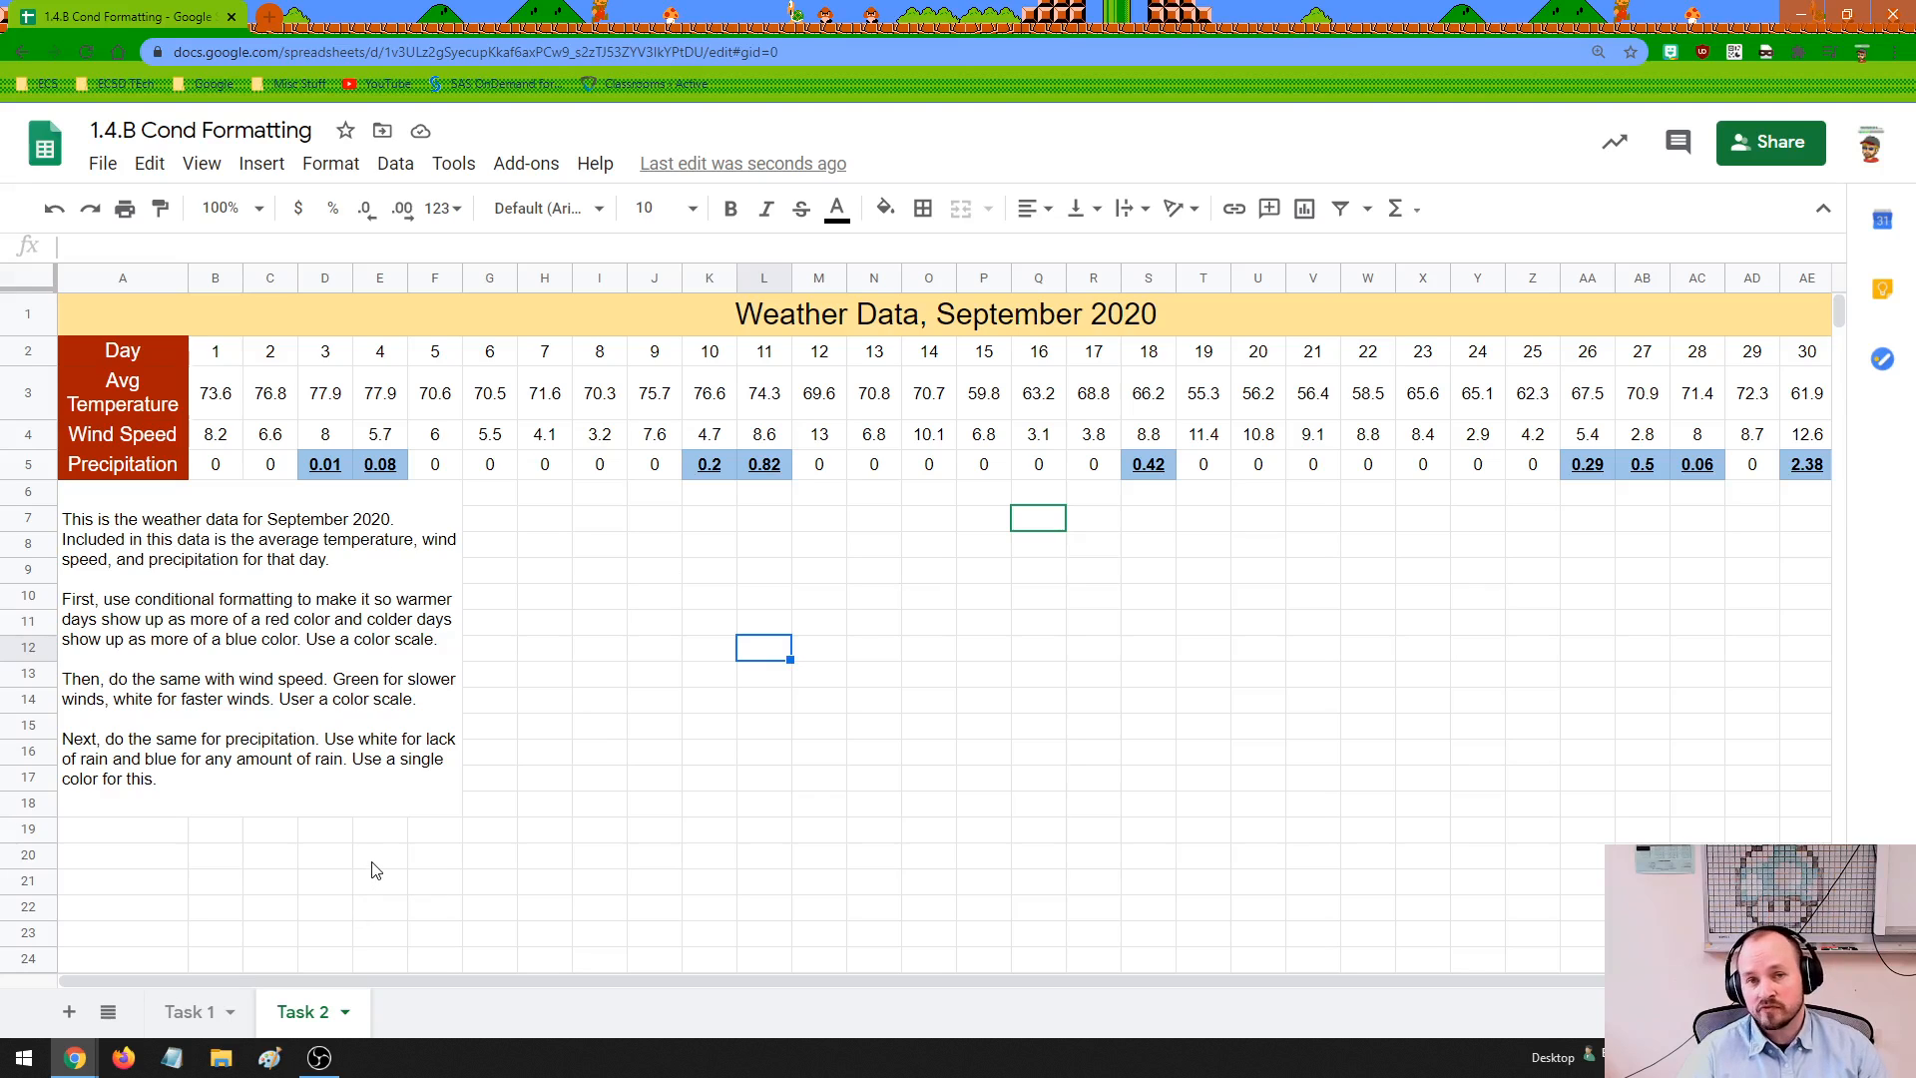
{"action": "left_click", "coordinate": [277, 691]}
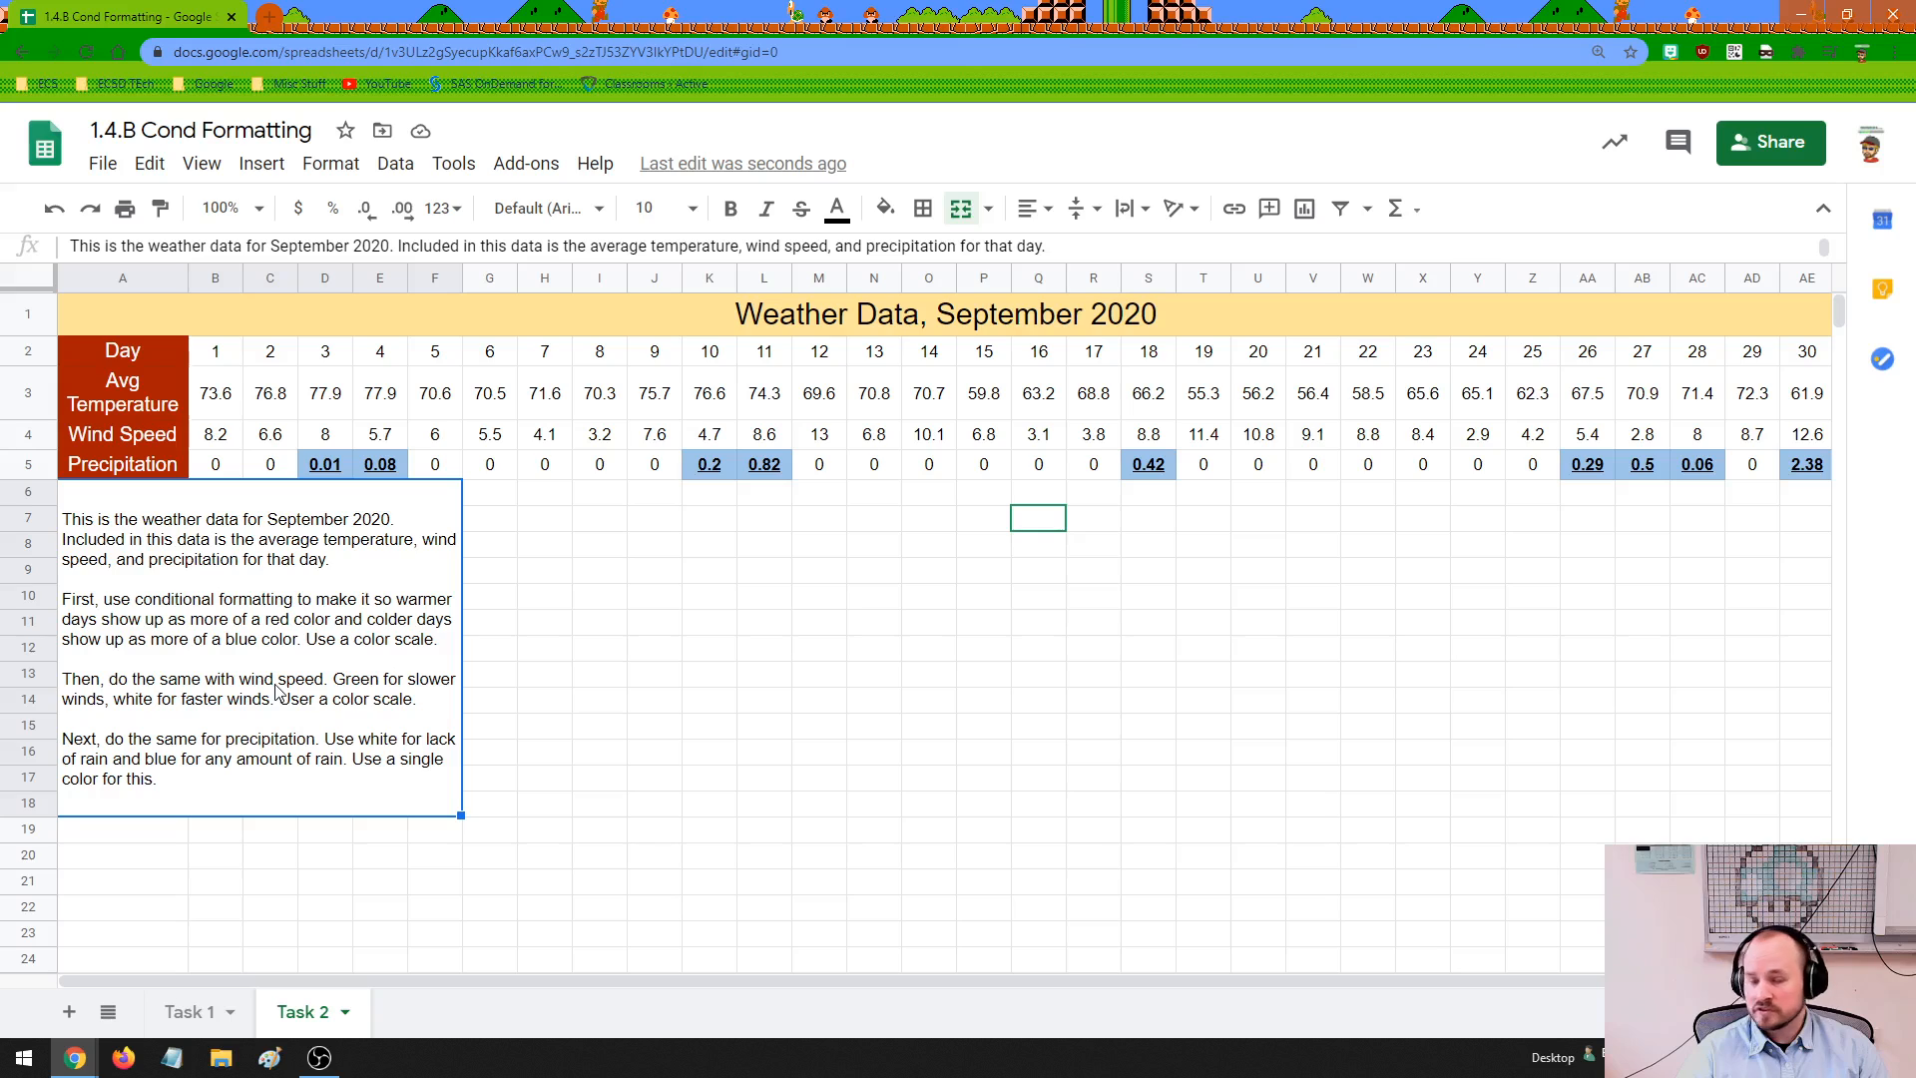